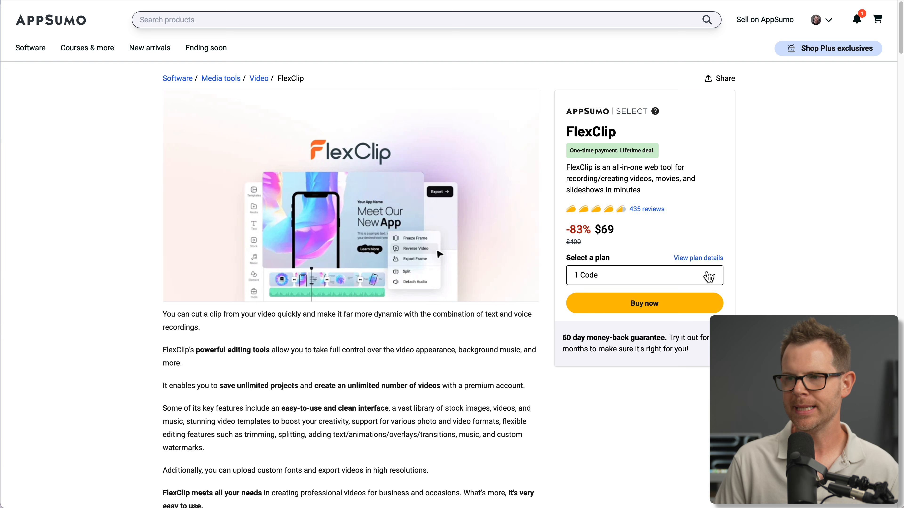
Choose the 3 Codes plan for the FlexClip lifetime deal and proceed to buy it
left_click(707, 273)
left_click(672, 336)
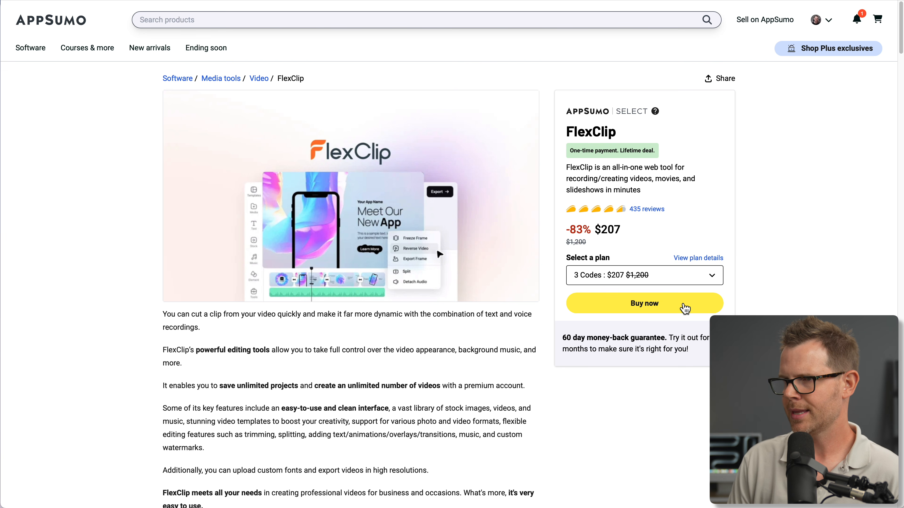
left_click(687, 311)
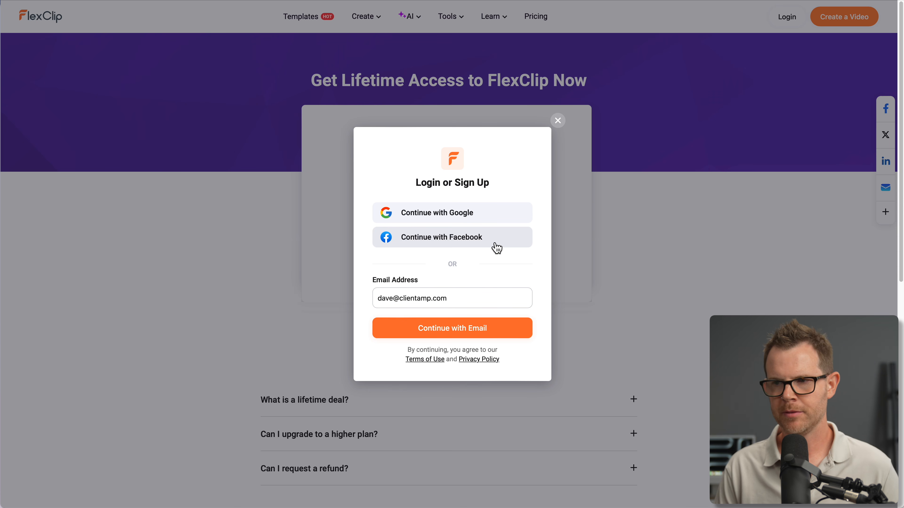
Continue on the FlexClip site with the account's e-mail address and go to create a video
left_click(473, 329)
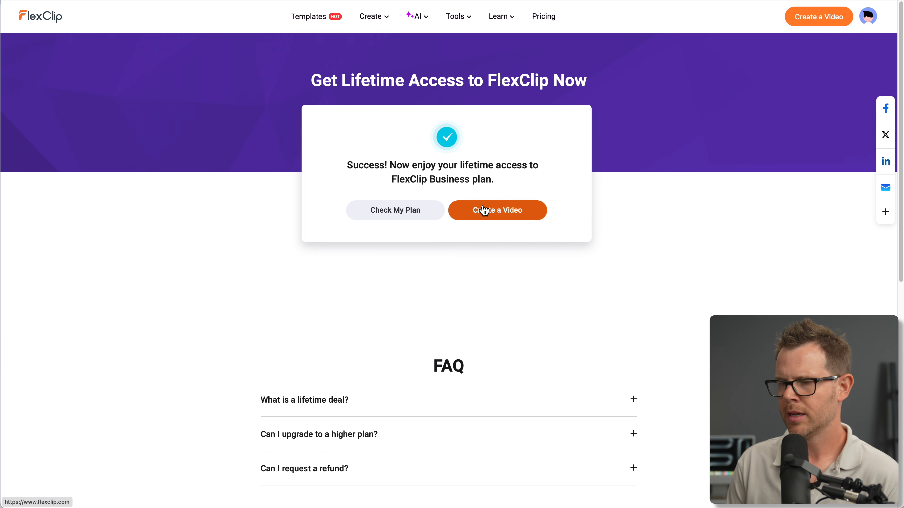
left_click(487, 214)
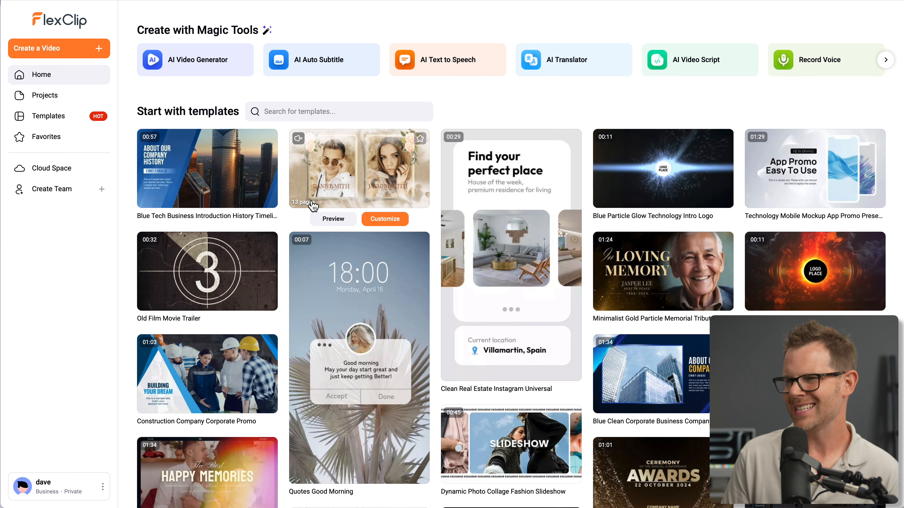
Preview several of the starter templates on the home page
mouse_move(609, 184)
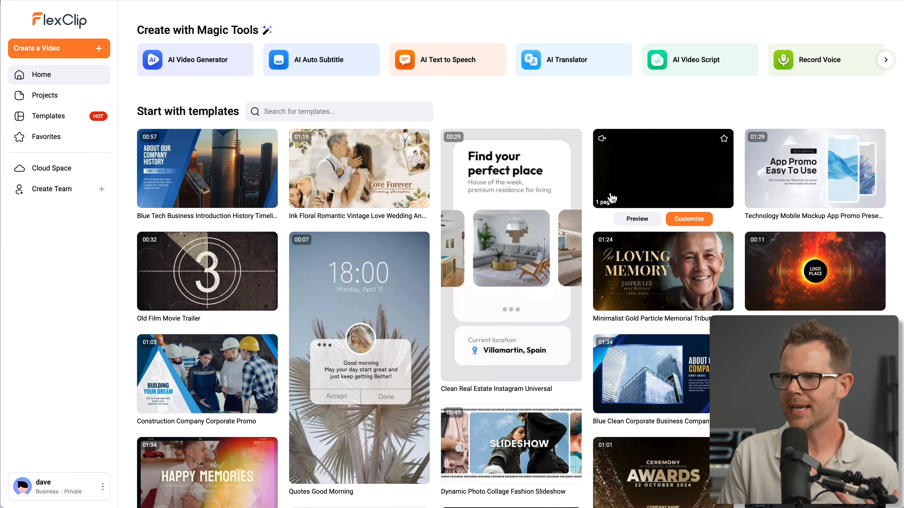
mouse_move(603, 245)
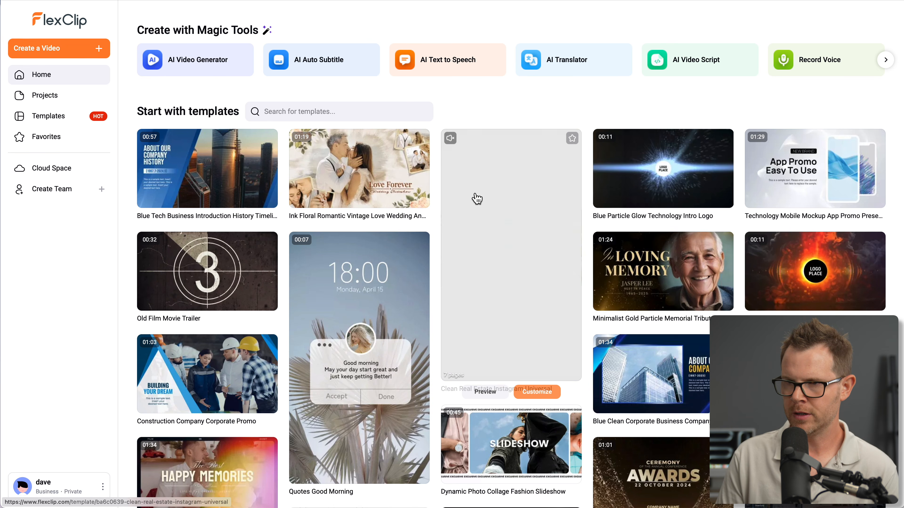
mouse_move(380, 355)
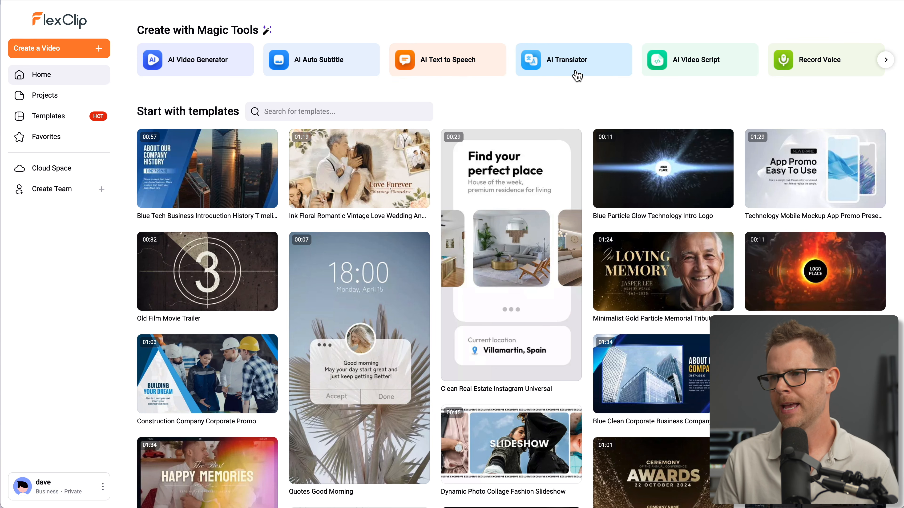
mouse_move(651, 182)
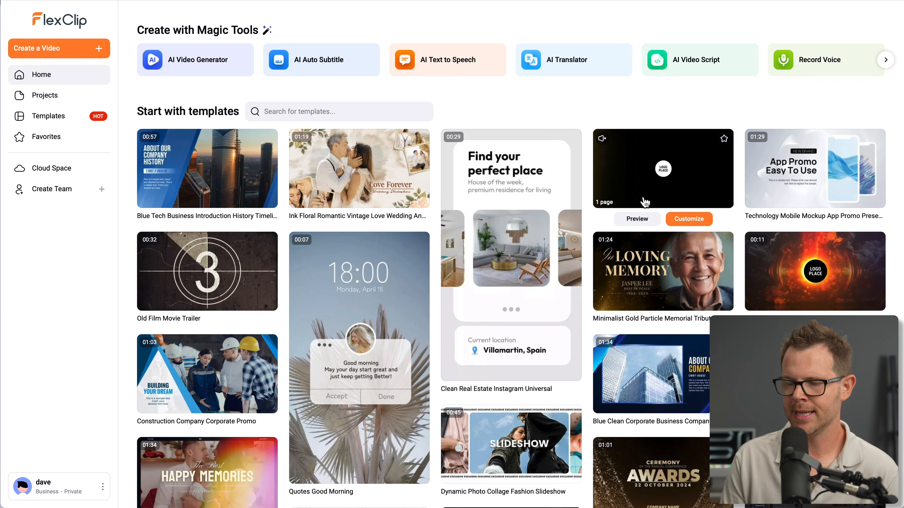
mouse_move(579, 265)
scroll(579, 262, "down", 2)
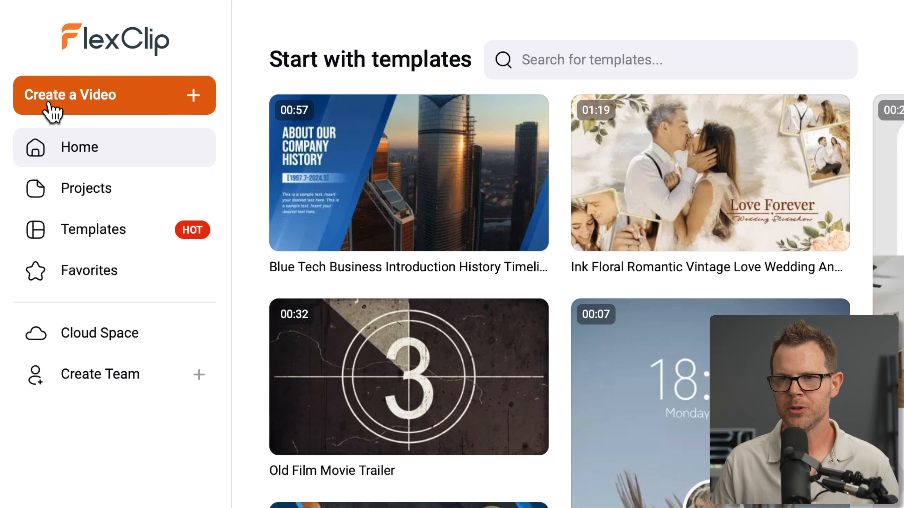
Look through the Projects, Templates and Favorites pages of the account
left_click(103, 191)
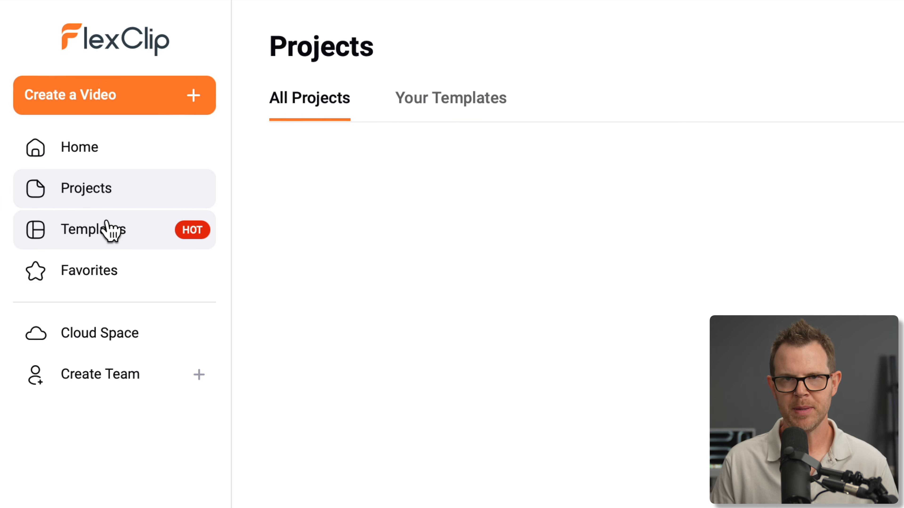
left_click(102, 233)
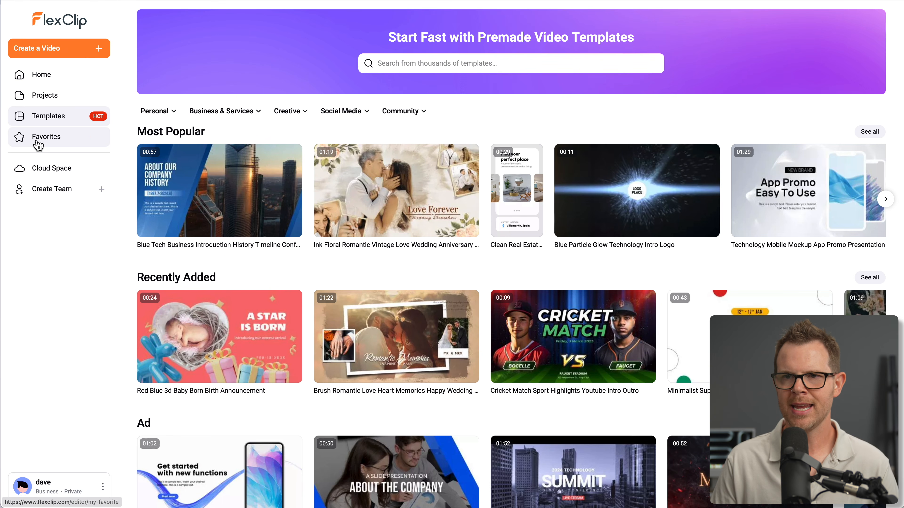
left_click(44, 142)
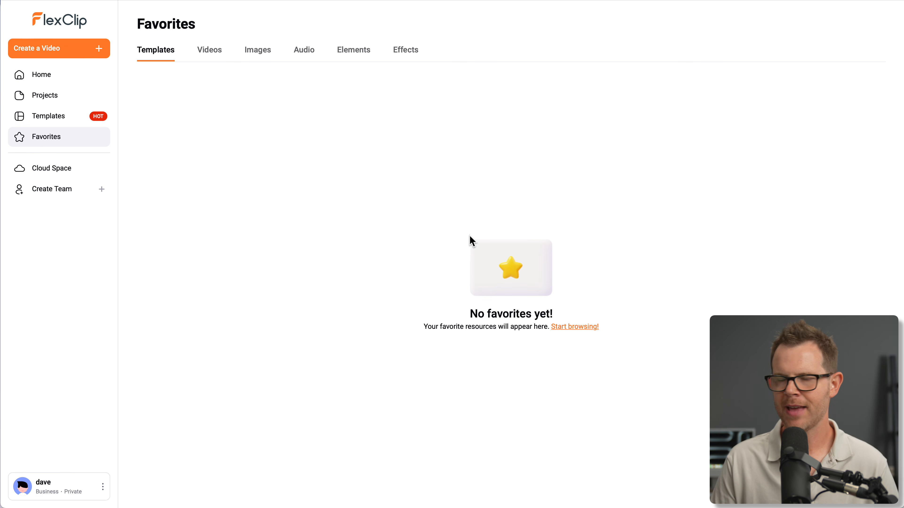
Add the Cricket Match sport highlights template to the favorites and view the Favorites page
left_click(65, 117)
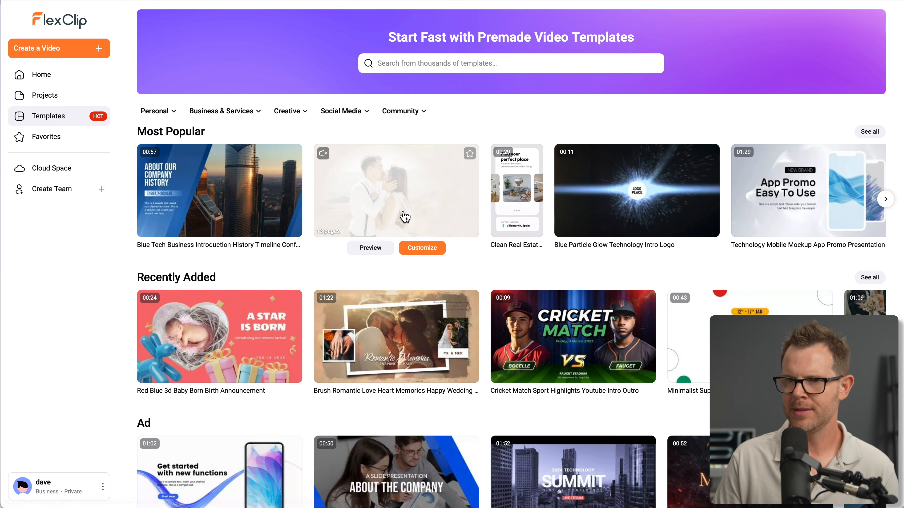
scroll(356, 325, "down", 2)
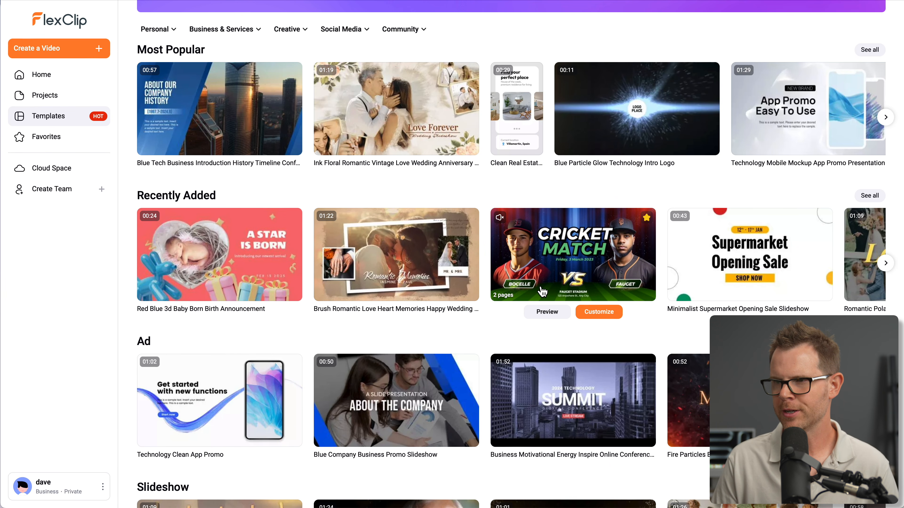
left_click(76, 137)
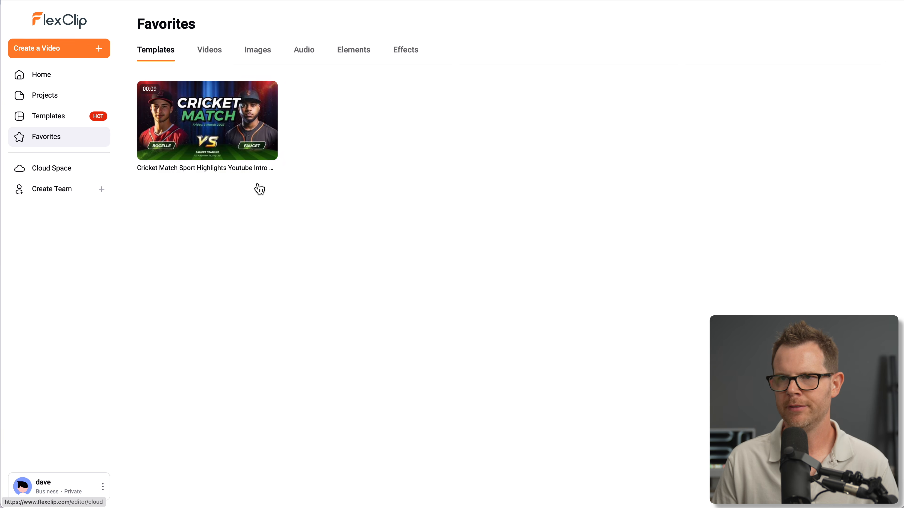
Check the favorites categories for videos, images, audio, elements and effects
left_click(211, 54)
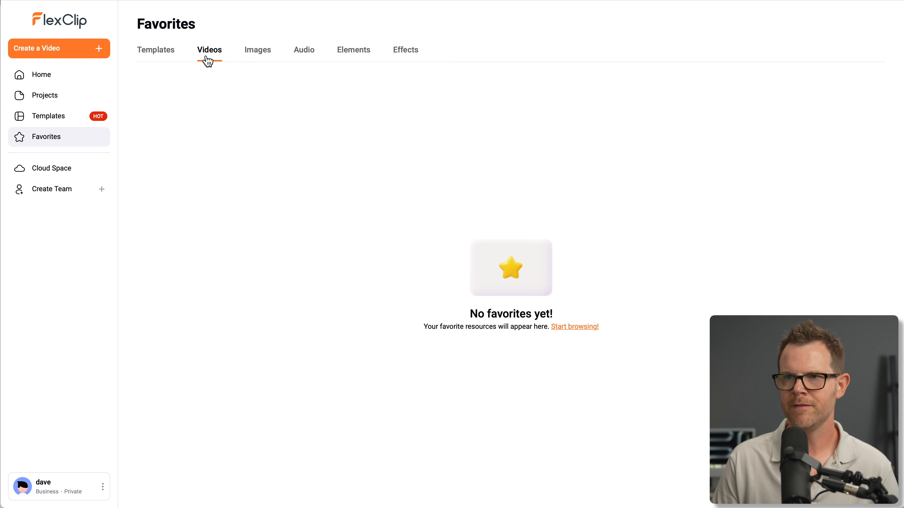
left_click(257, 55)
left_click(303, 55)
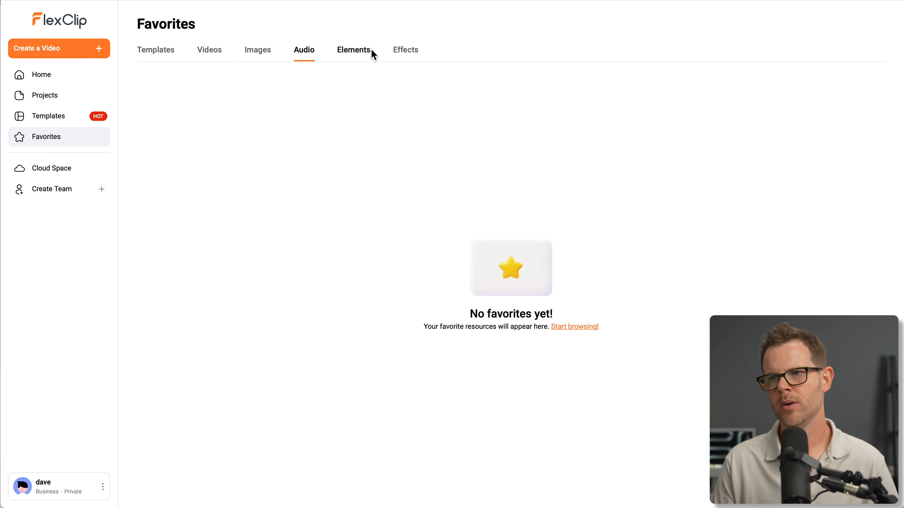
left_click(371, 55)
left_click(413, 57)
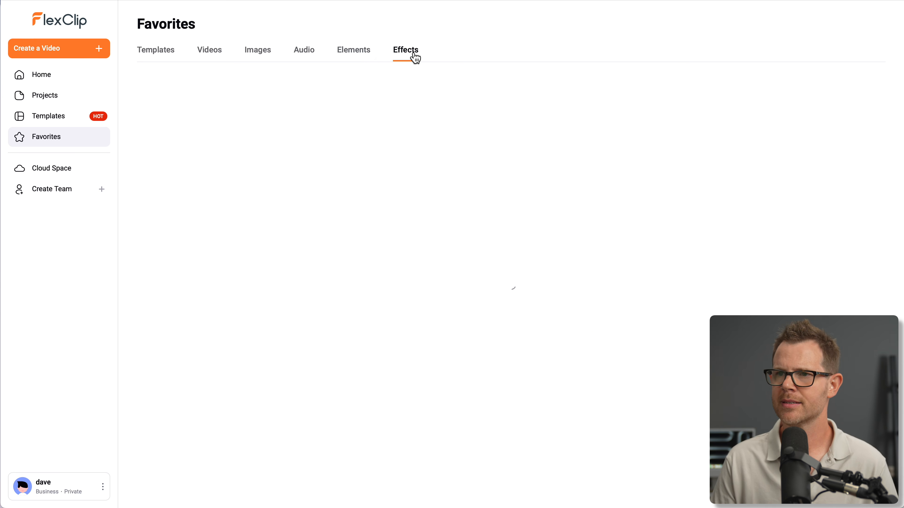
left_click(358, 62)
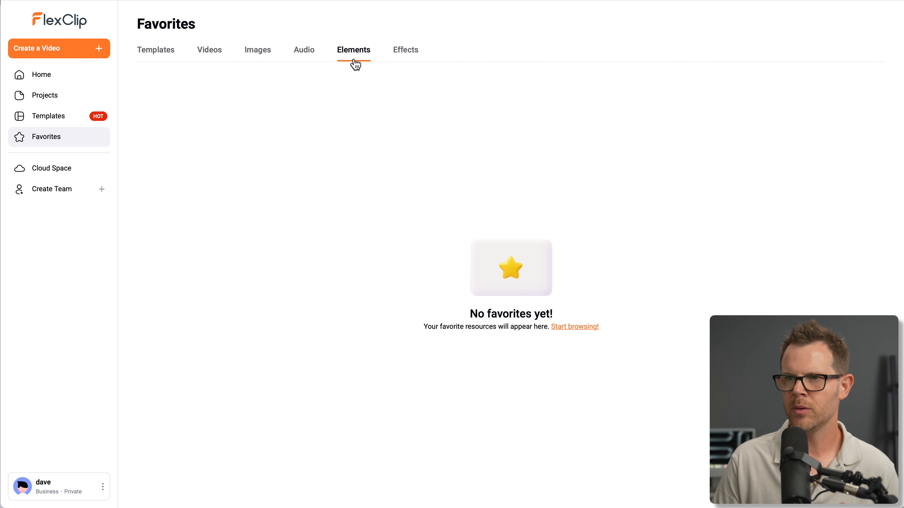
left_click(406, 54)
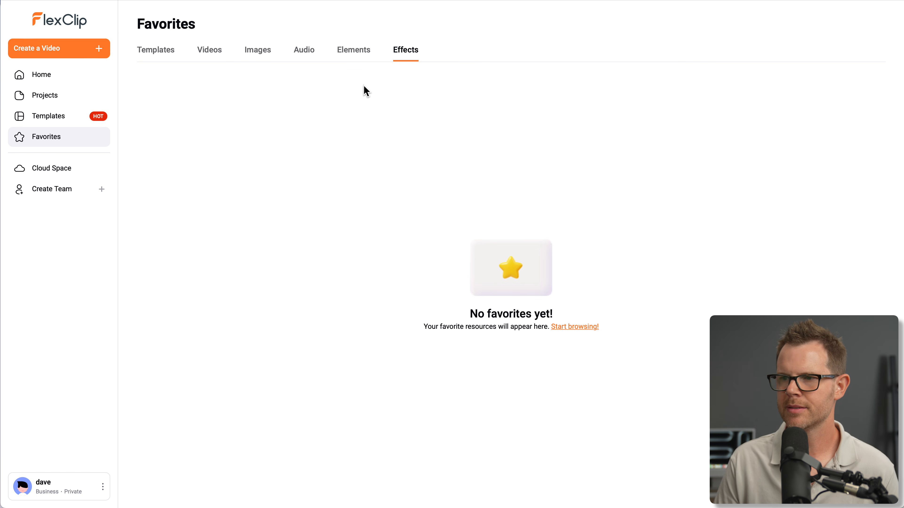
left_click(352, 59)
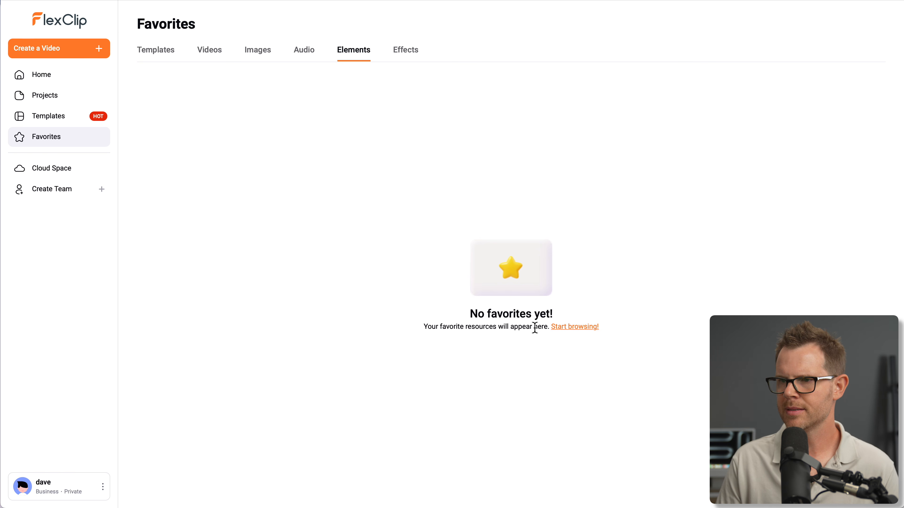
Start browsing elements in the editor, and try the GIPHY GIF of the man in an American flag before deleting it from the scene
left_click(576, 328)
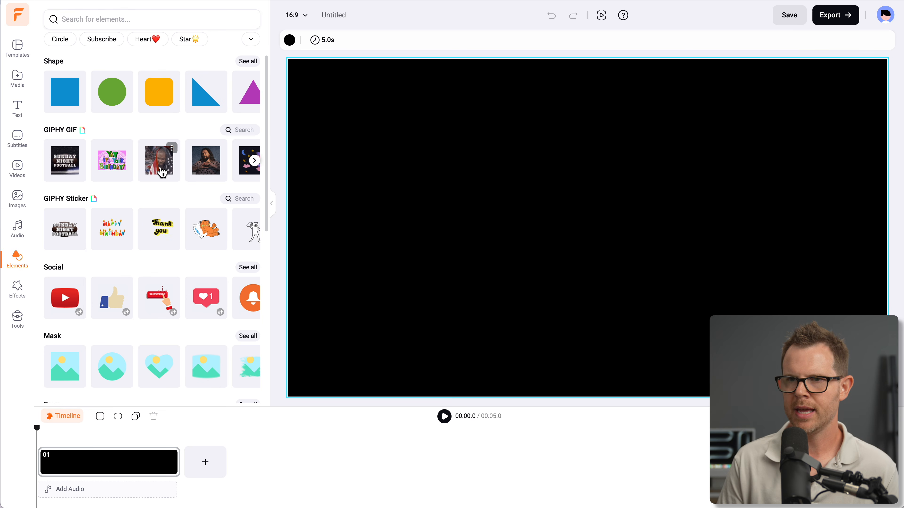
left_click(175, 167)
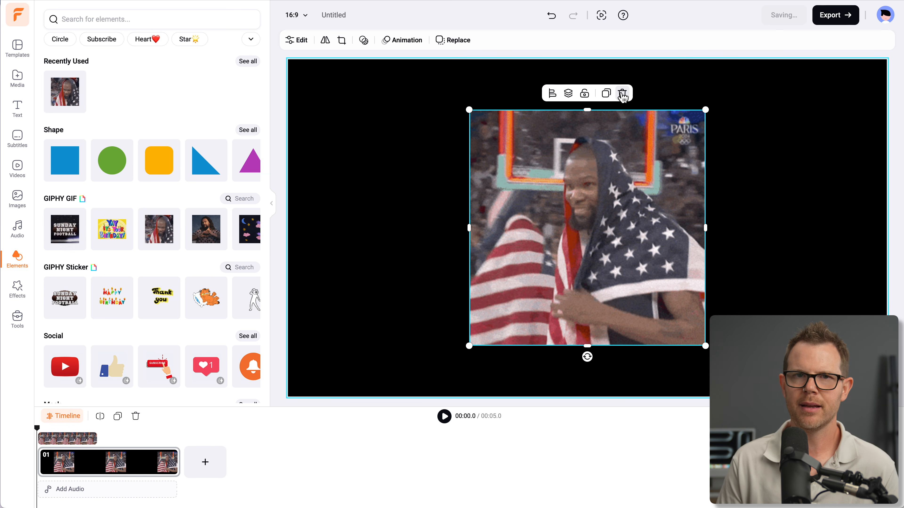
left_click(623, 93)
Mark the shopping cart element in the Promo category as a favorite
scroll(163, 302, "down", 10)
scroll(163, 303, "up", 3)
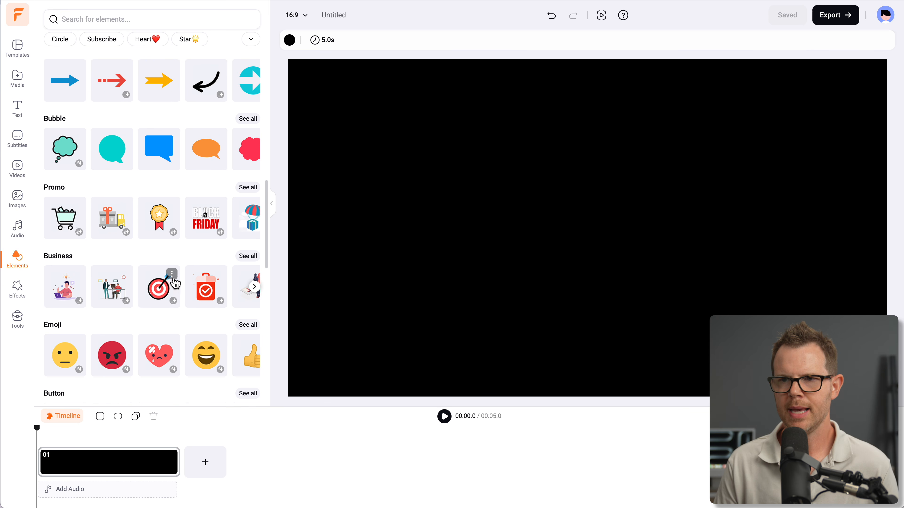
mouse_move(207, 237)
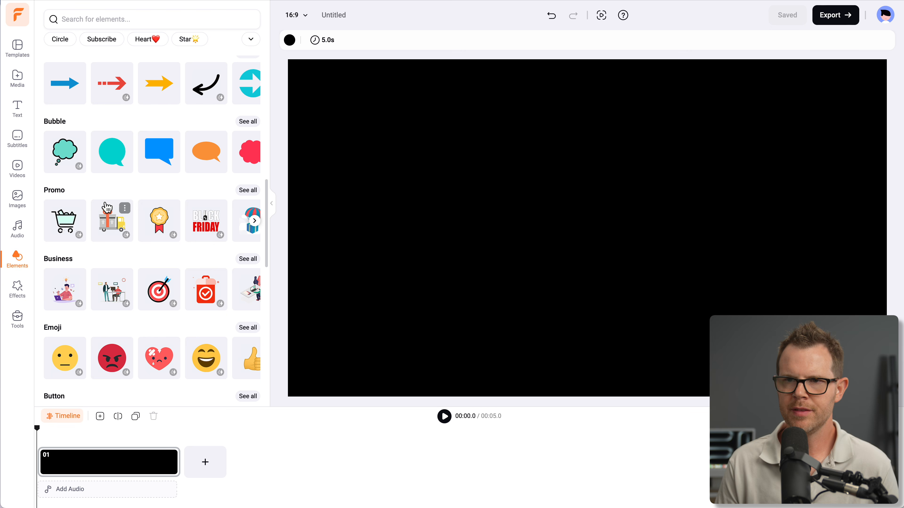
left_click(78, 210)
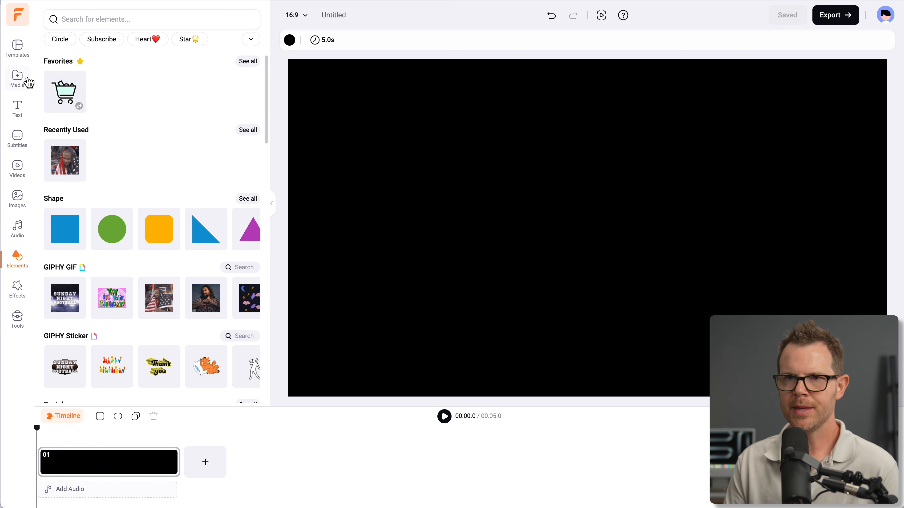
Look through the editor's template library, including its favorites, and the effect categories
left_click(18, 50)
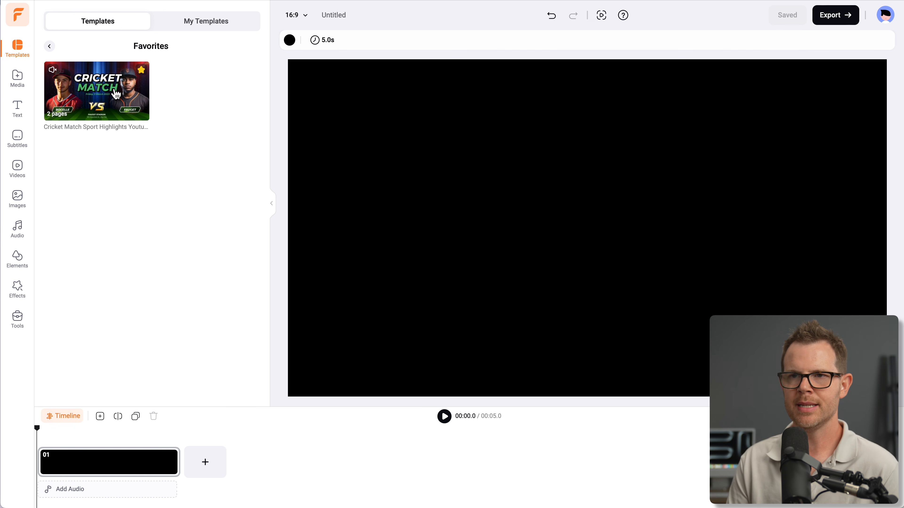
left_click(49, 46)
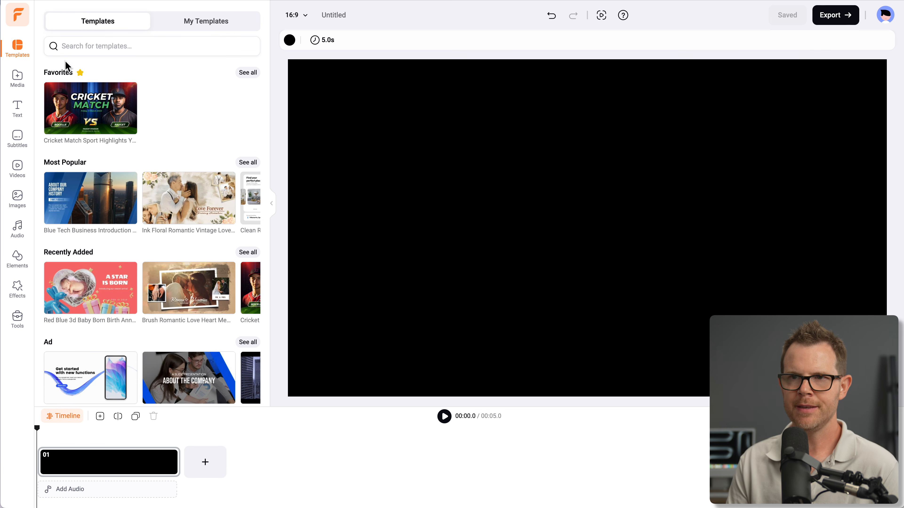
scroll(184, 267, "down", 10)
scroll(184, 266, "down", 6)
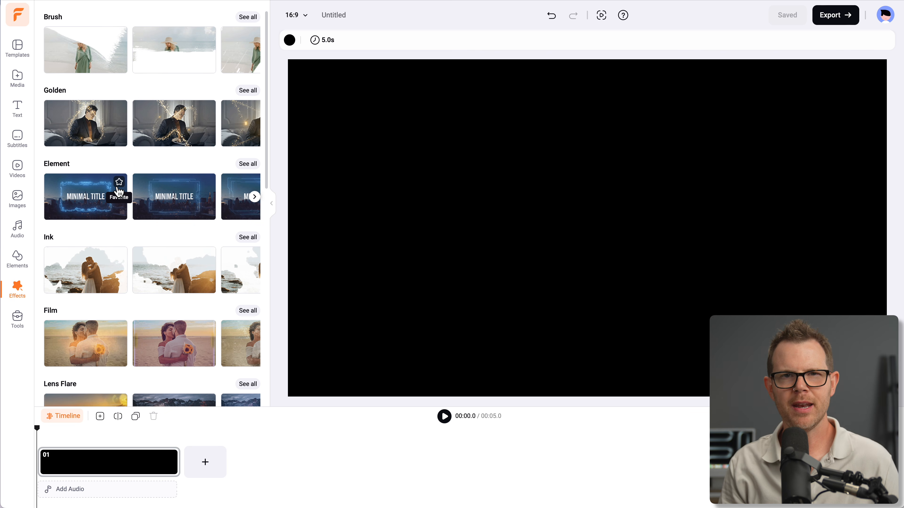
scroll(121, 279, "down", 3)
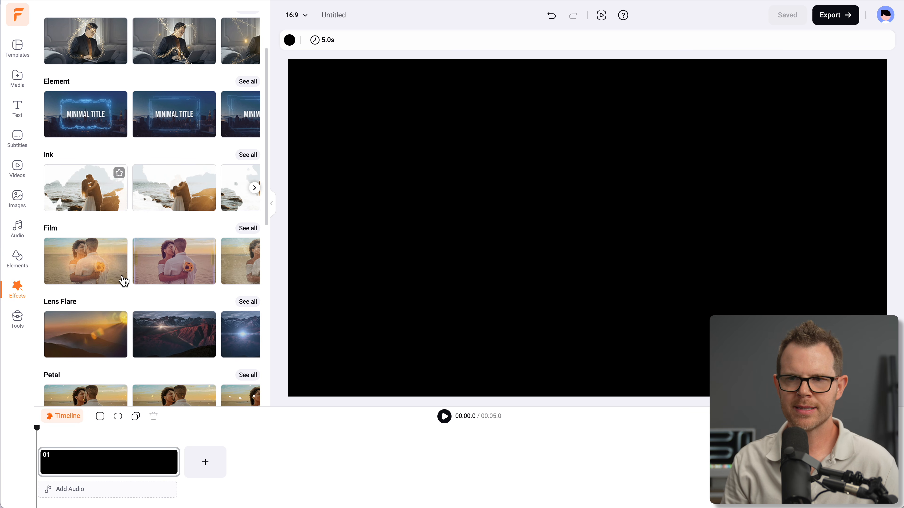
scroll(91, 330, "down", 2)
scroll(96, 313, "down", 2)
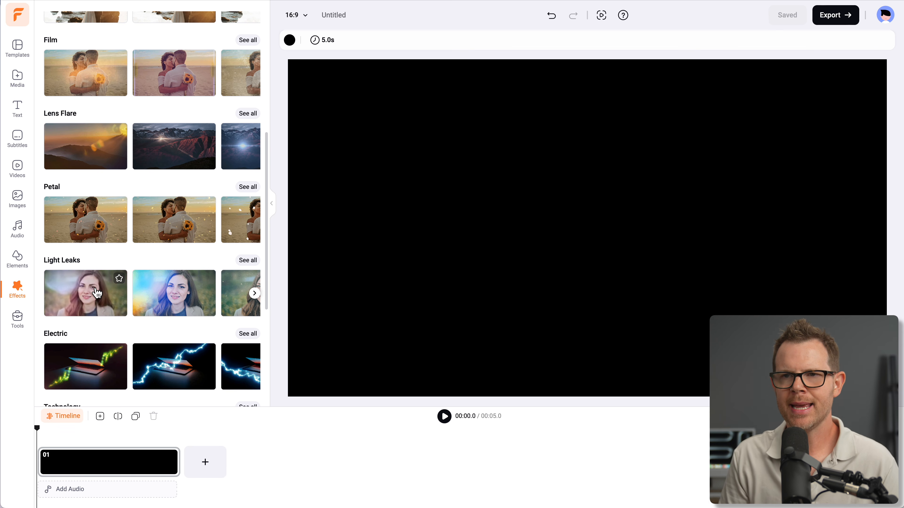
Apply all 9 pages of the Technology Clean App Promo template, replacing all existing scenes, and play the resulting video
left_click(18, 46)
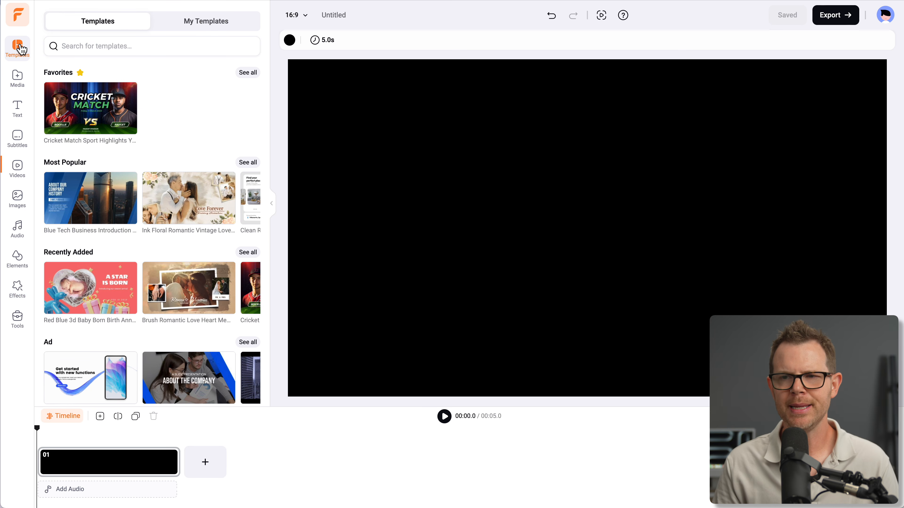
scroll(164, 253, "down", 5)
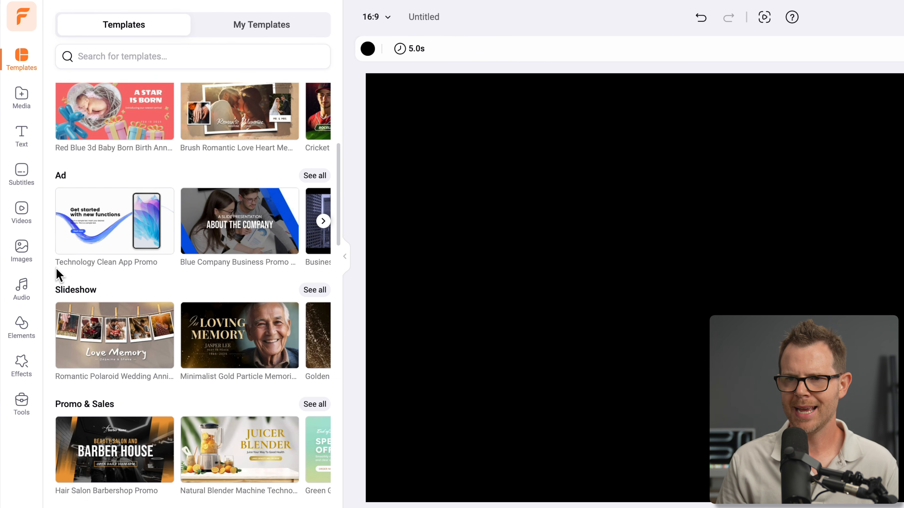
left_click(110, 218)
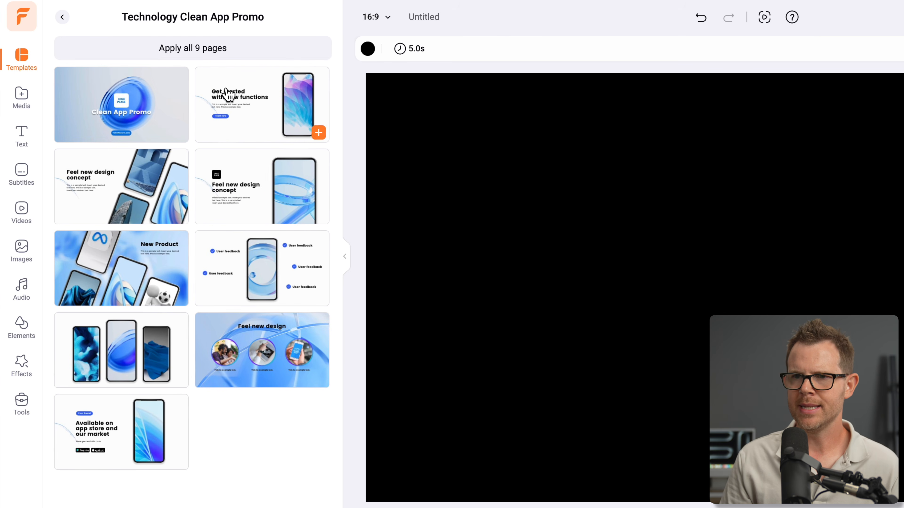
left_click(203, 48)
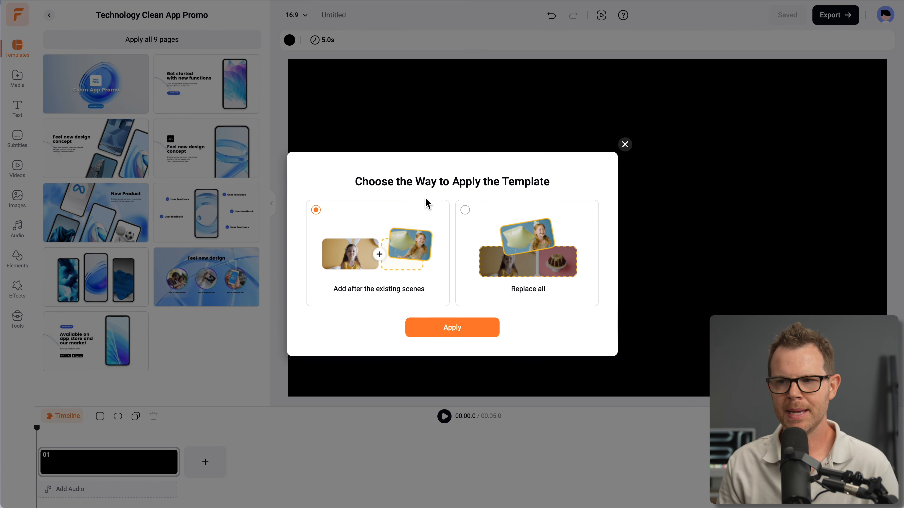
left_click(552, 277)
left_click(473, 336)
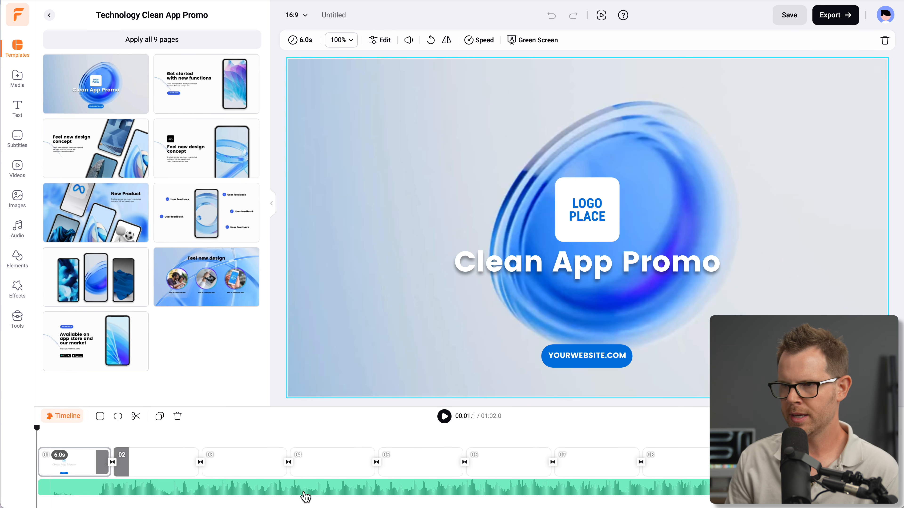
left_click(444, 417)
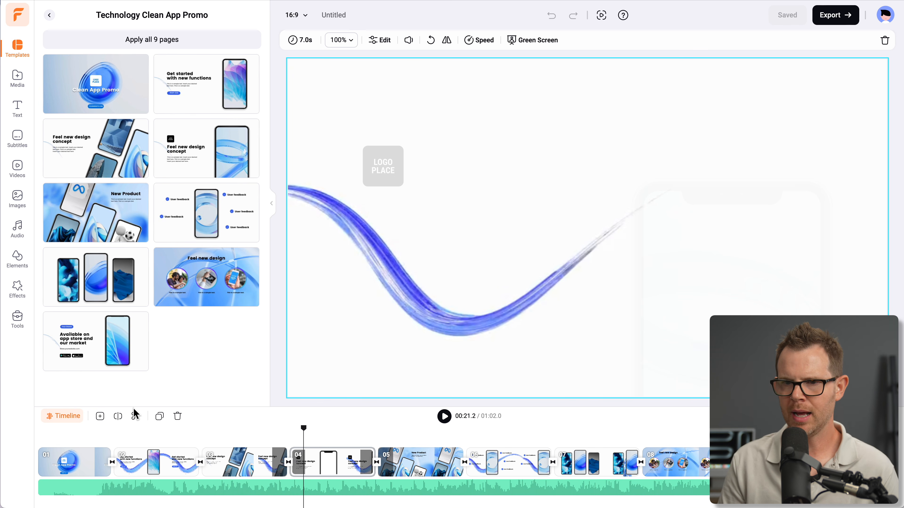
Change the title text in the first scene to "Client Amp"
left_click(83, 460)
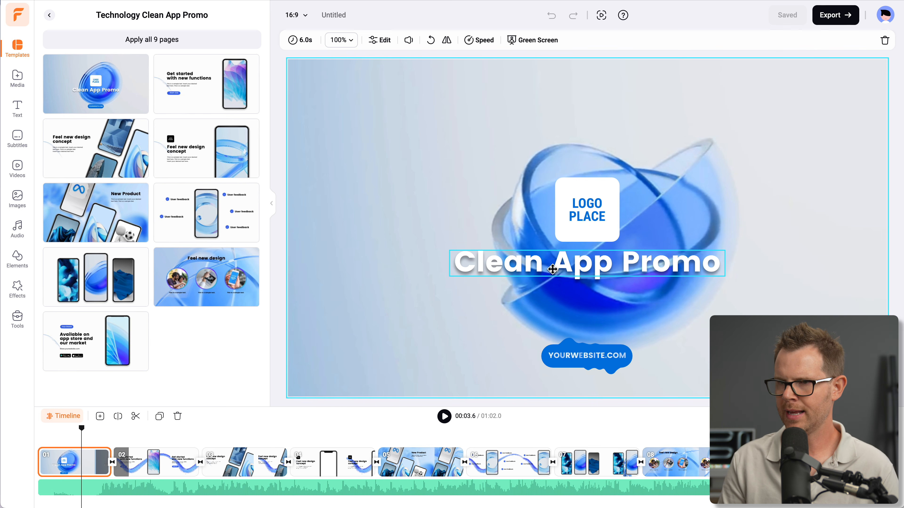
left_click(558, 272)
double_click(558, 272)
type("Client Amp")
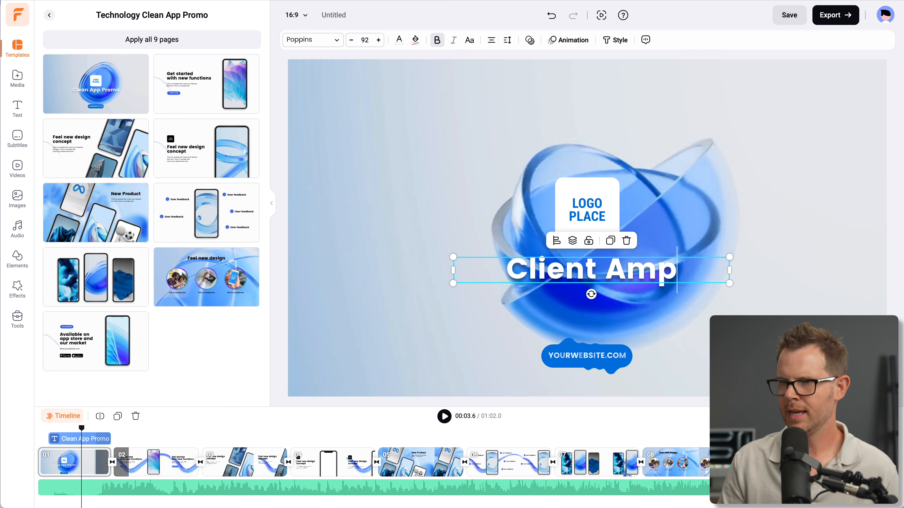
Replace the first scene's logo placeholder with an uploaded image of the dark vertical-bar logo
left_click(591, 211)
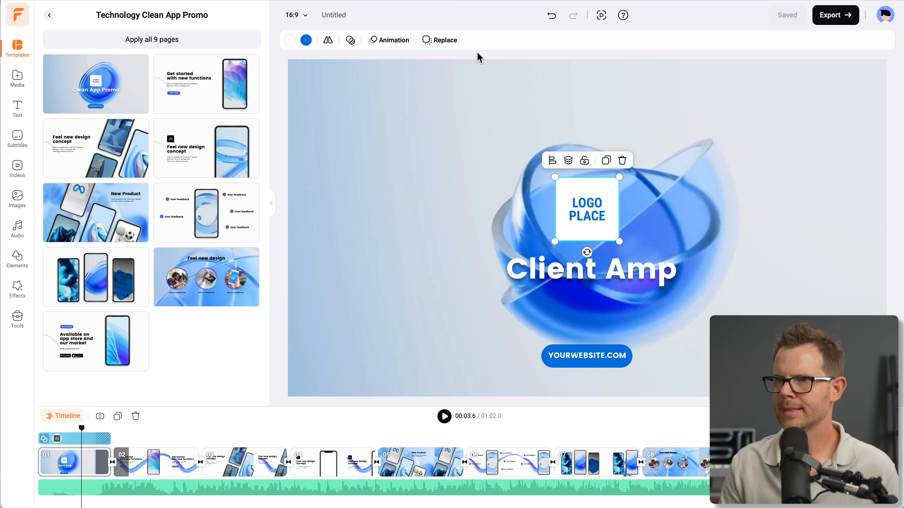
left_click(444, 45)
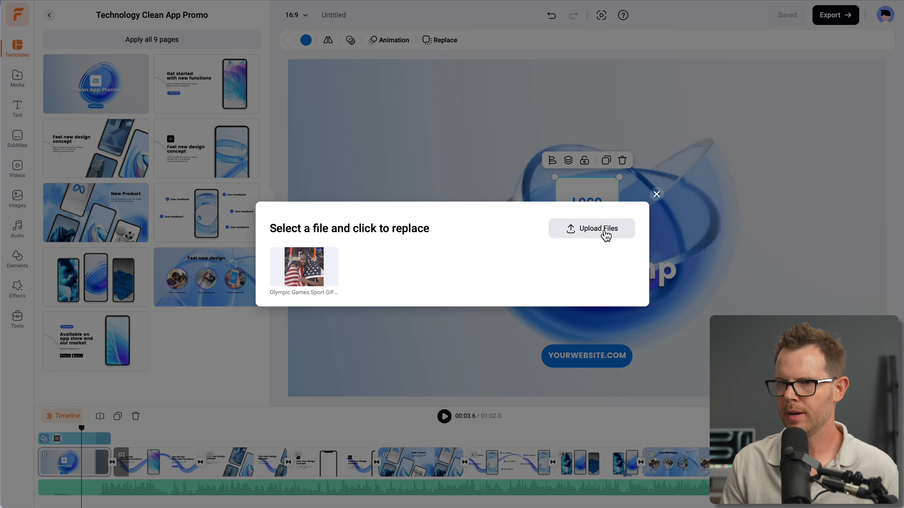
mouse_move(336, 291)
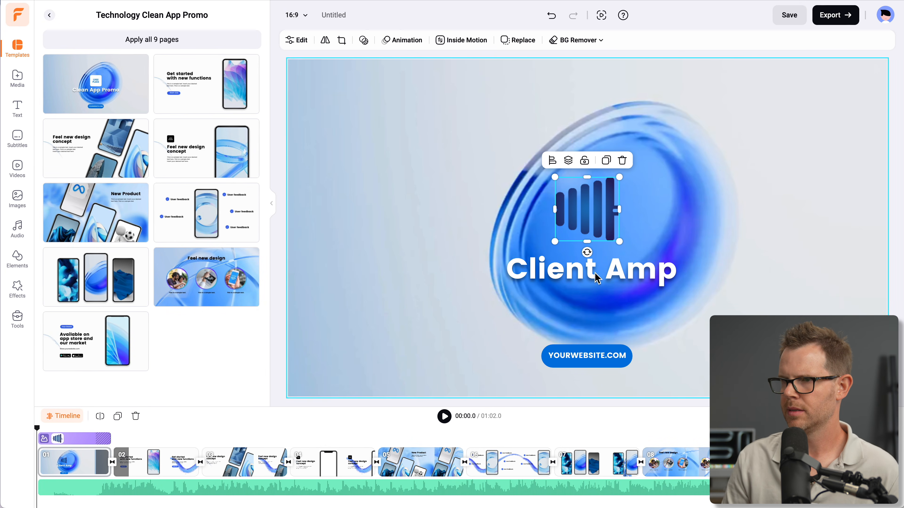
Change the website text on the first scene's blue label to "clientamp.com"
left_click(586, 355)
double_click(586, 356)
type("clientamp.com")
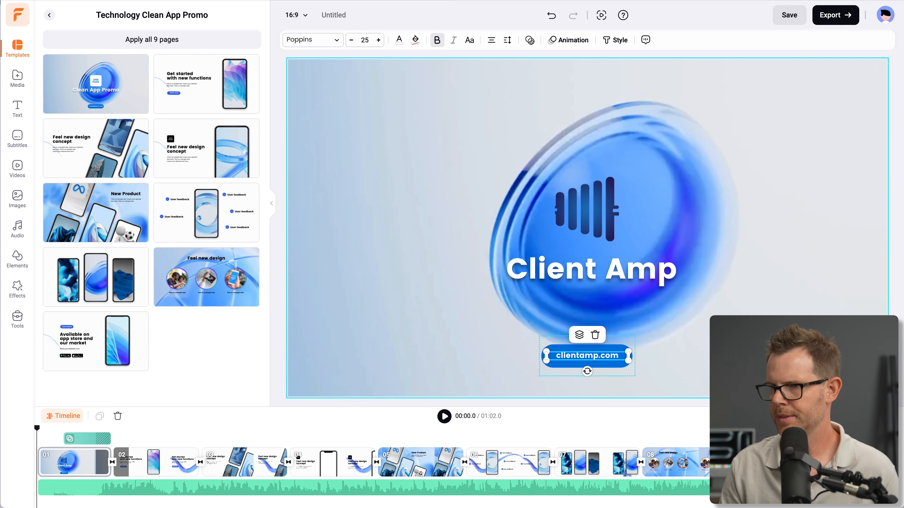
left_click(70, 463)
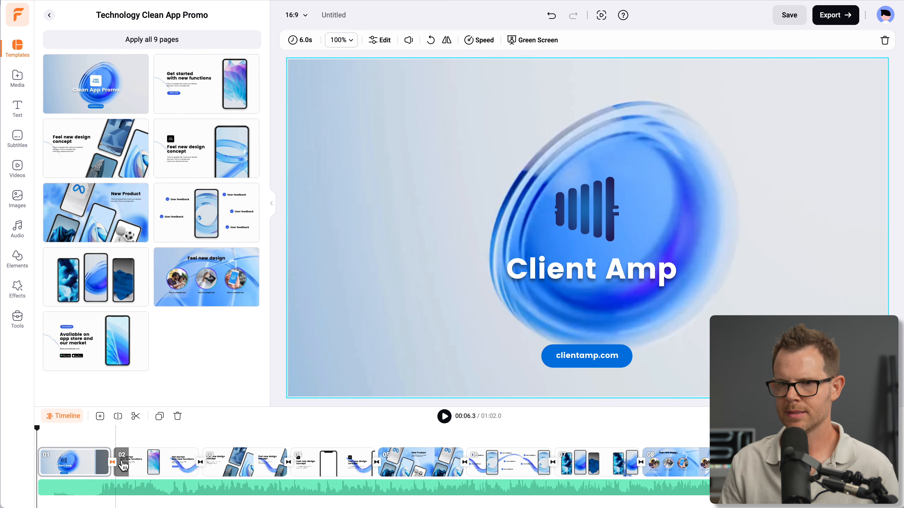
Move the logo and the Client Amp title slightly right and down within the first scene's blue ring
left_click_drag(586, 211, 608, 221)
left_click_drag(594, 282, 610, 292)
left_click_drag(611, 232, 611, 236)
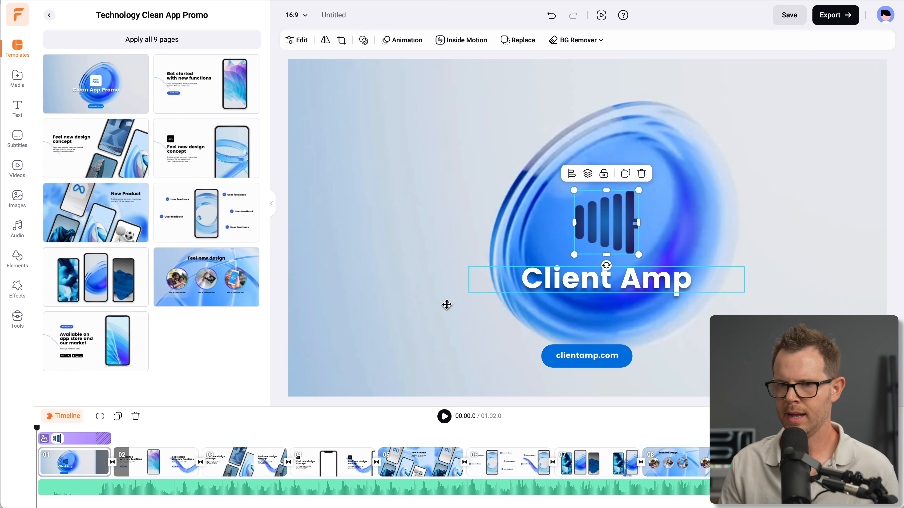
Try moving the second scene's phone mockup closer to the heading, and undo the move
left_click(159, 463)
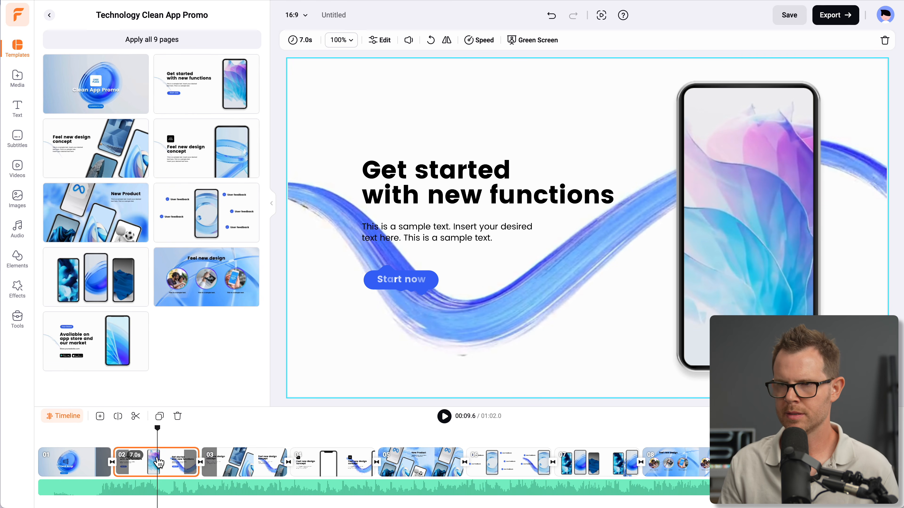
left_click_drag(763, 234, 726, 239)
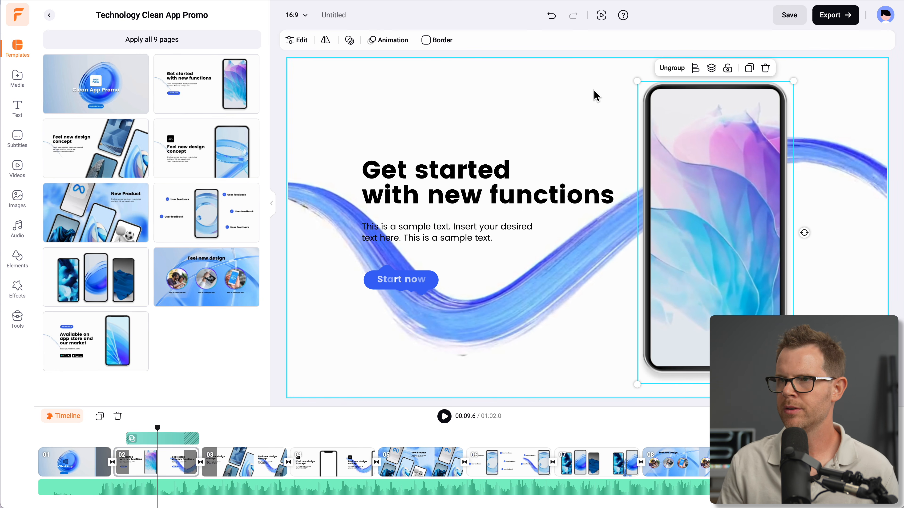
left_click(552, 16)
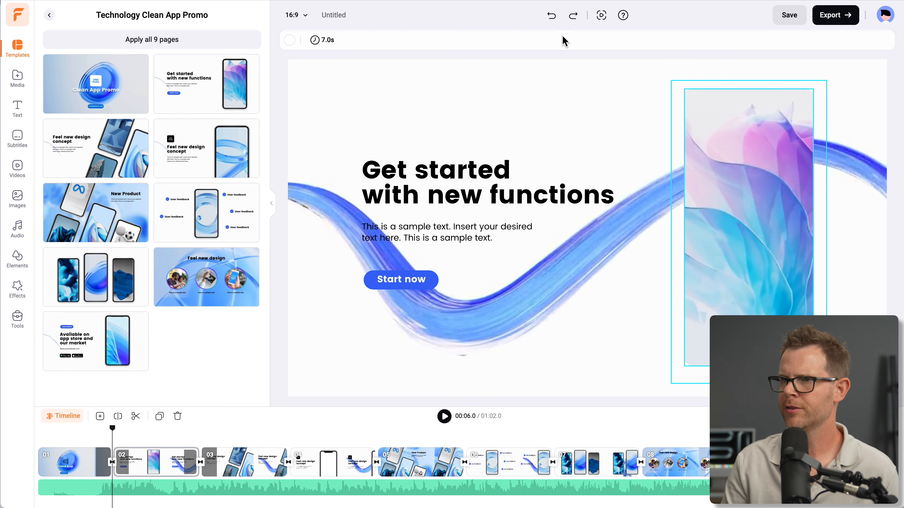
left_click(571, 17)
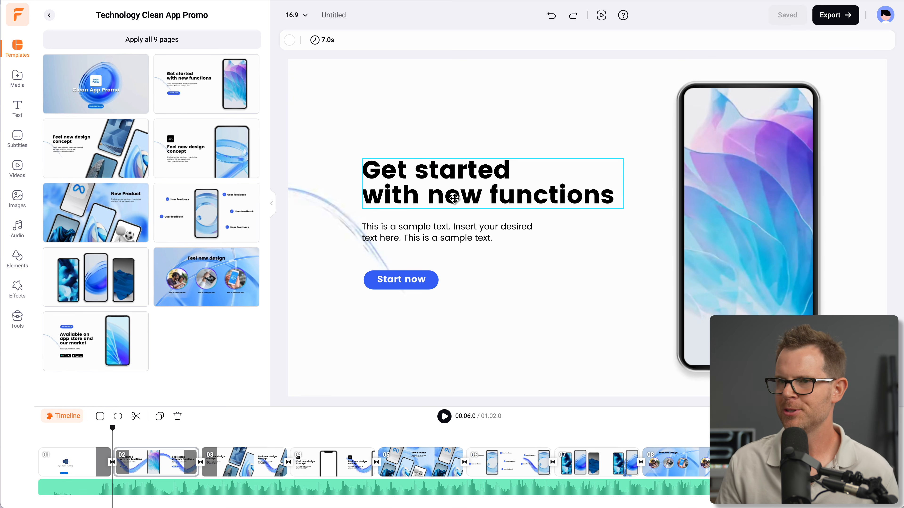
Replace the second scene's heading with "Trusted Support For Content Creators" and widen its text box to fit two lines
double_click(441, 169)
key("ctrl+a")
type("Trusted Support For Content Creators")
left_click_drag(625, 181, 651, 183)
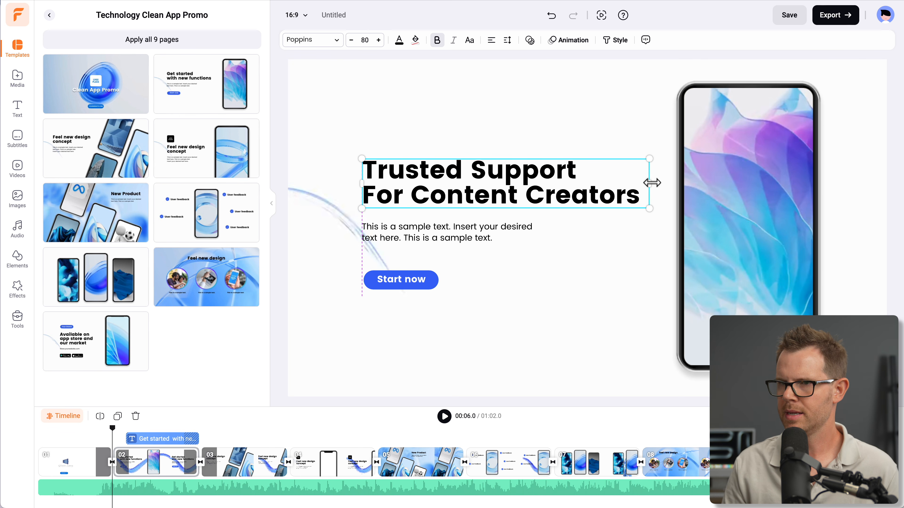
Replace the sample text below the heading with "The support and hosting company for content creators by content creators."
double_click(419, 226)
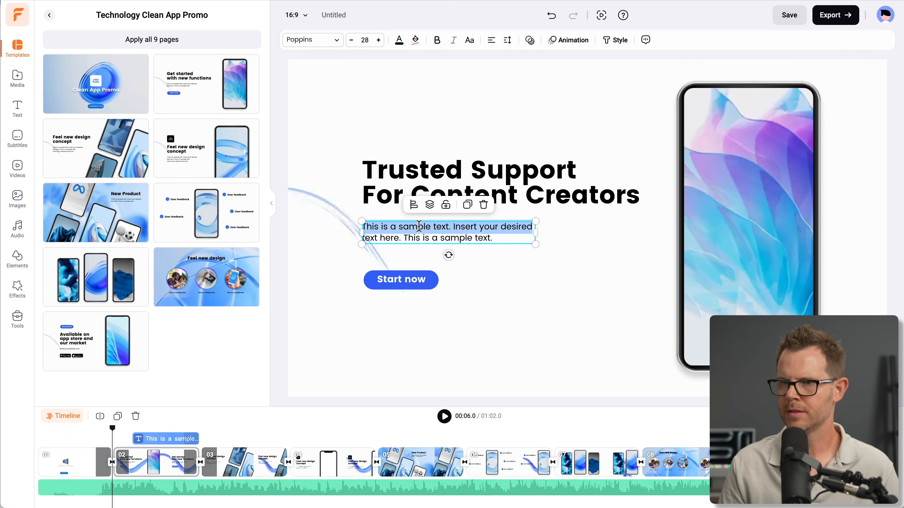
type("he support and hosting company for content creators by content creators.")
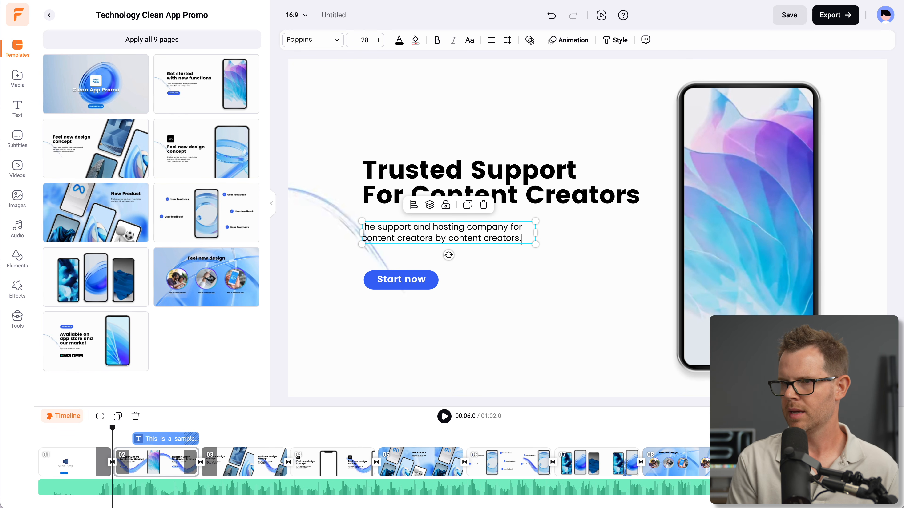
left_click(493, 278)
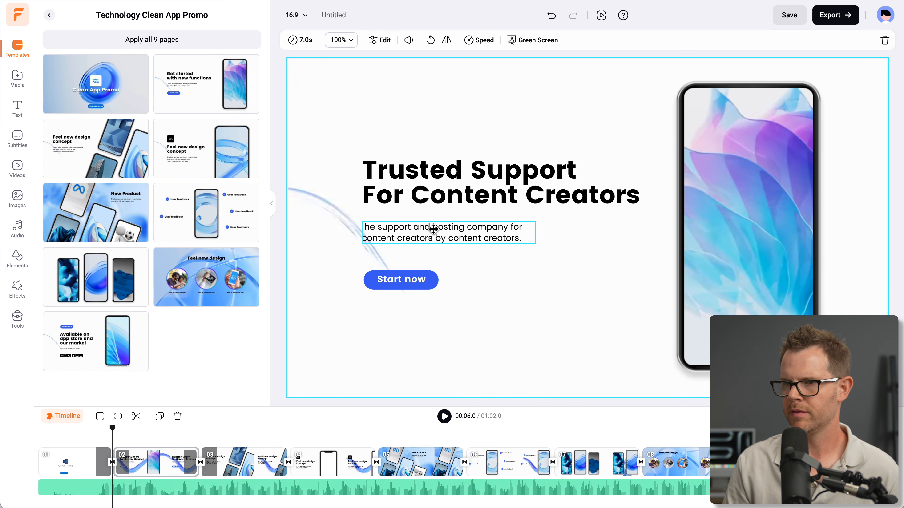
left_click(380, 227)
left_click(380, 228)
left_click(364, 227)
type("T")
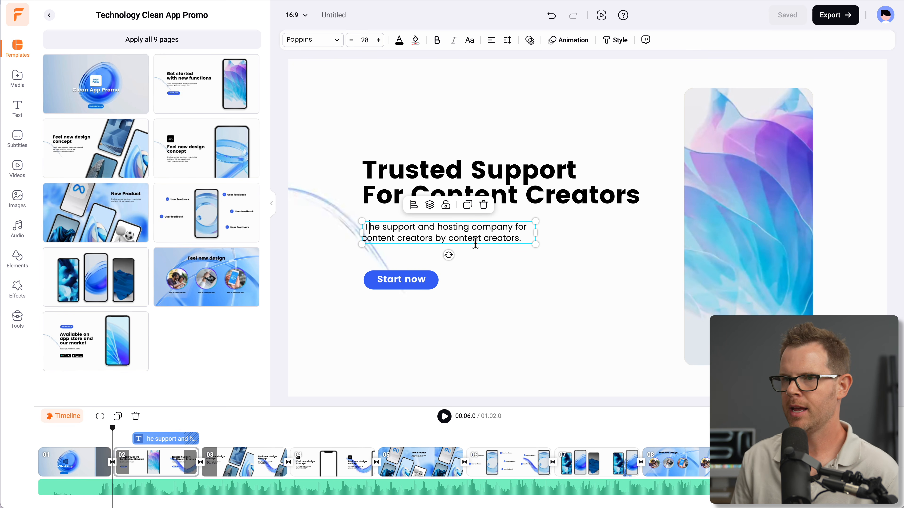
Move the description text and the Start now button up, closer beneath the second scene's heading
left_click(687, 232)
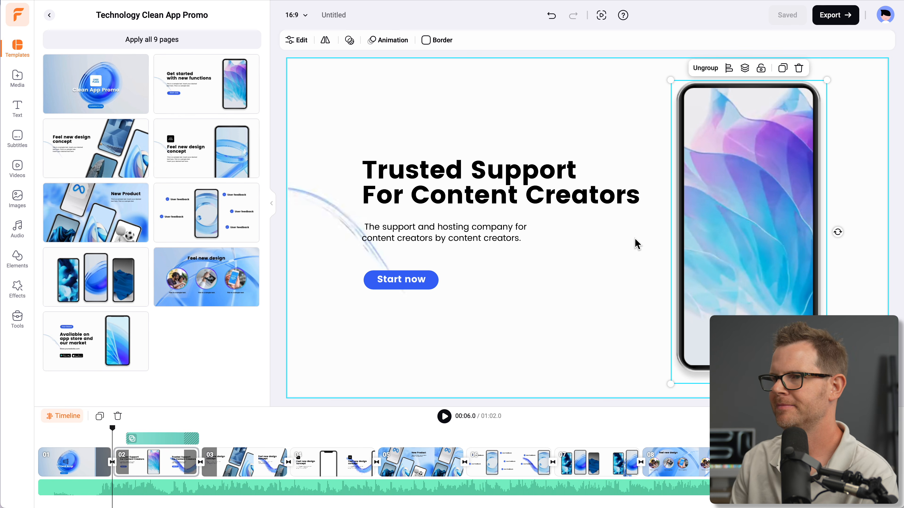
left_click_drag(438, 235, 432, 224)
left_click(406, 277)
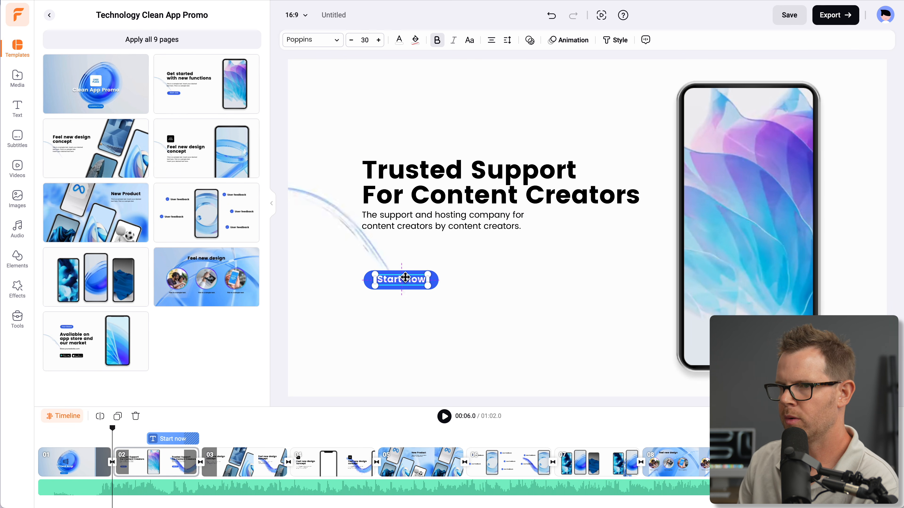
left_click(436, 282)
left_click_drag(436, 282, 418, 256)
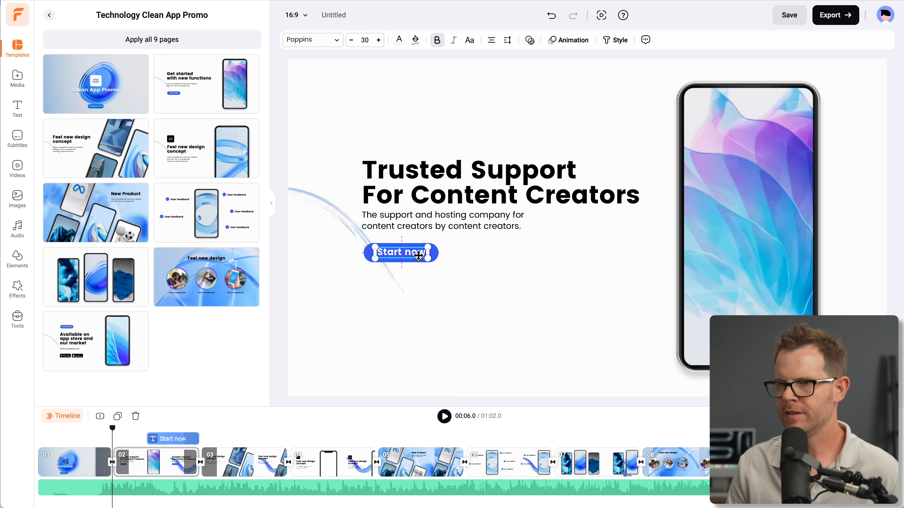
left_click(467, 270)
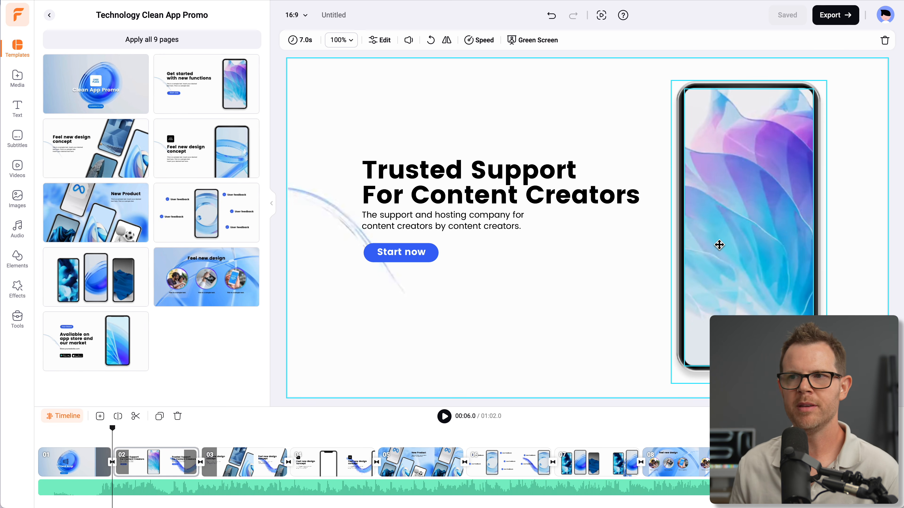
left_click(401, 253)
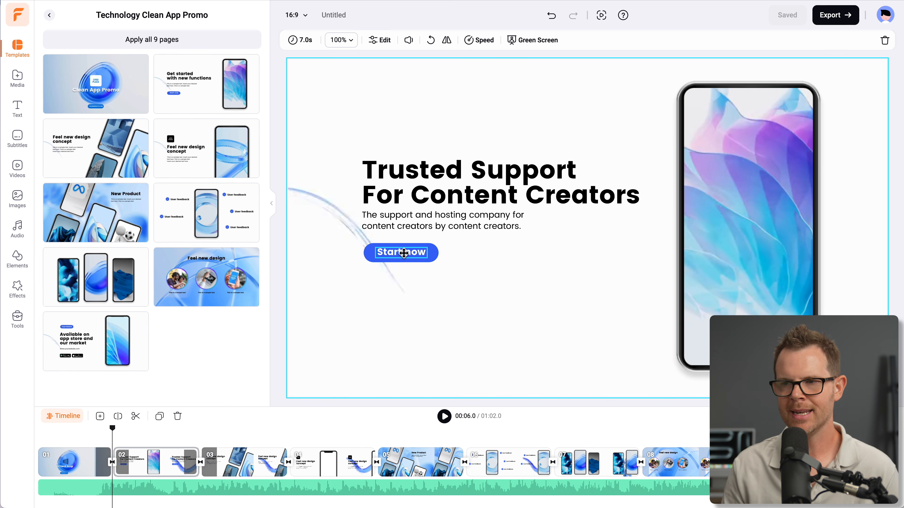
left_click_drag(401, 253, 401, 254)
left_click_drag(402, 253, 403, 253)
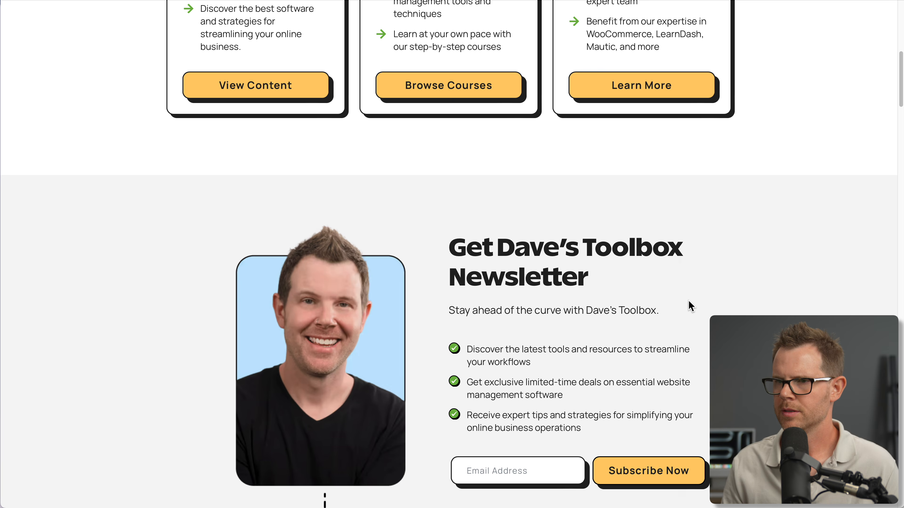
Switch to the website in the browser and save the portrait image beside the newsletter signup to Downloads
scroll(690, 307, "down", 3)
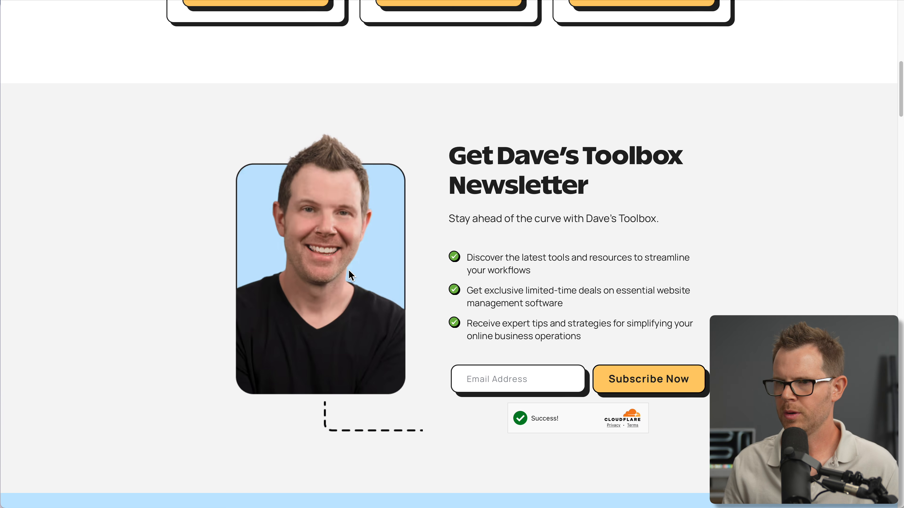
right_click(318, 307)
left_click(355, 333)
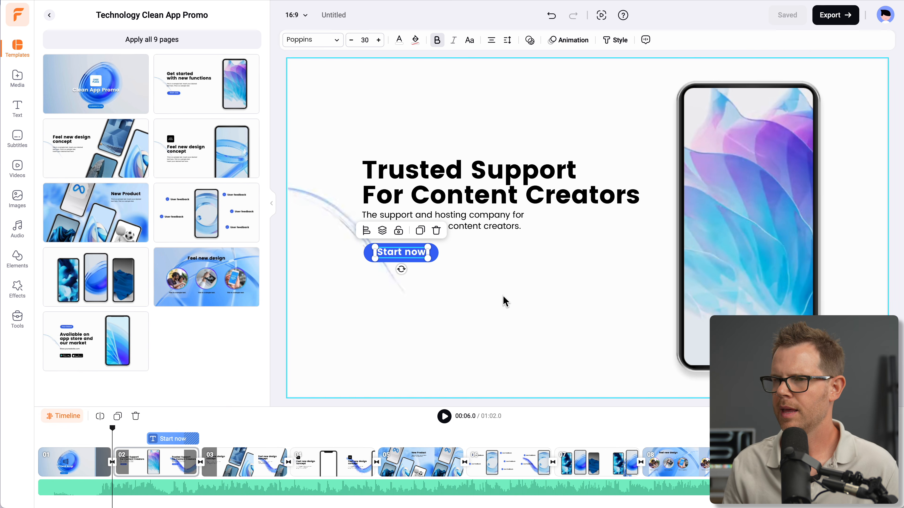
Remove the colourful wallpaper image from the phone mockup in the second scene, leaving the empty phone frame
left_click(735, 230)
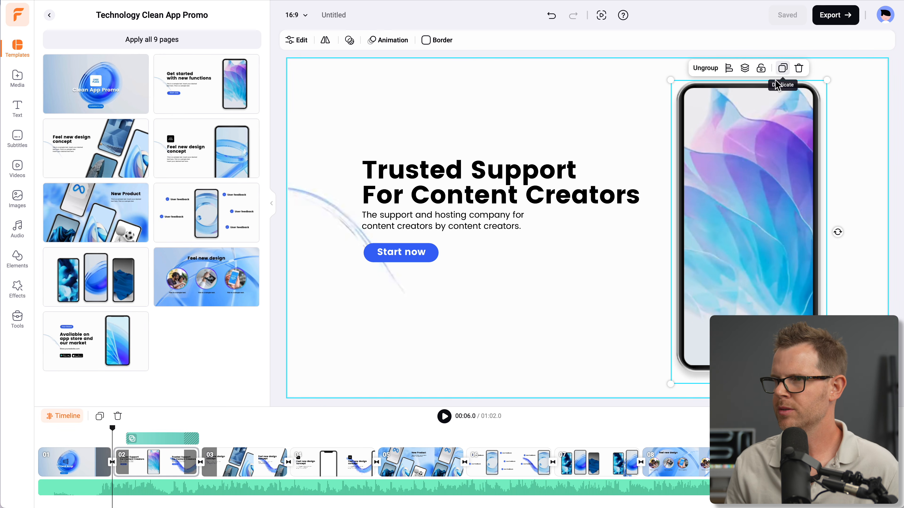
double_click(759, 122)
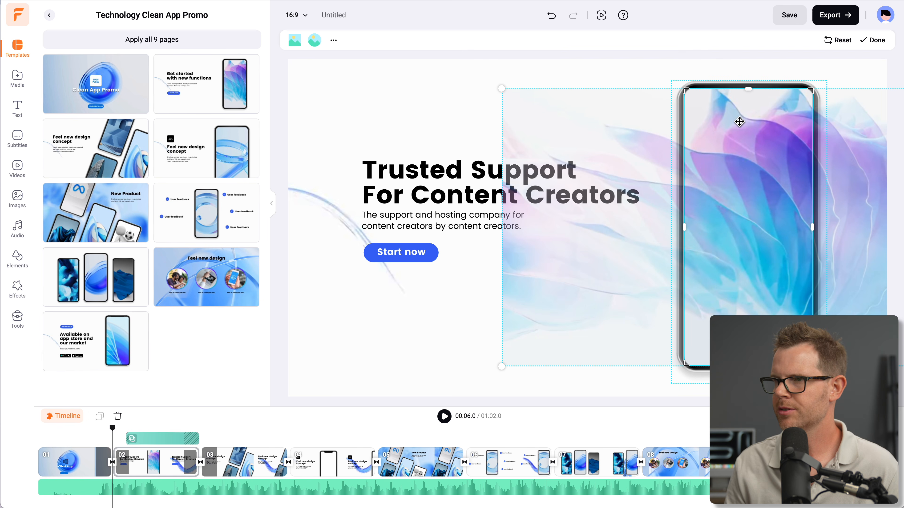
left_click(593, 82)
left_click(708, 119)
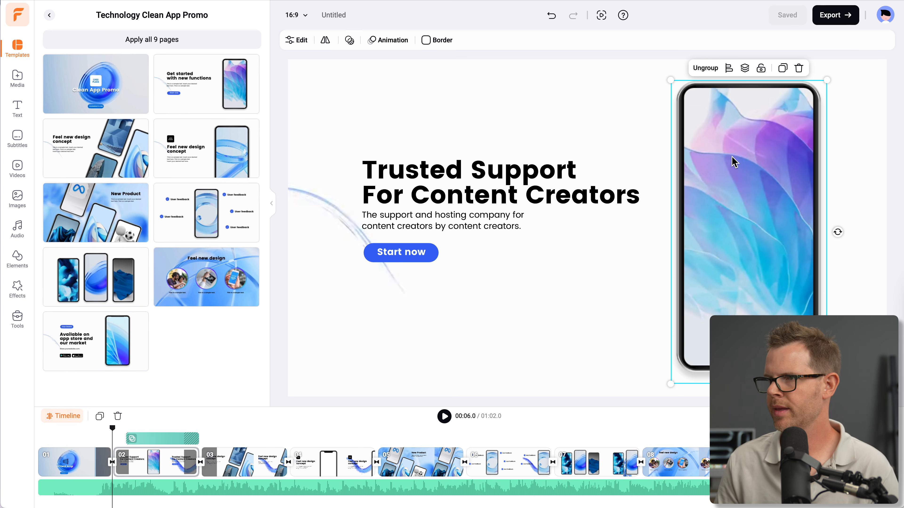
left_click(776, 131)
double_click(776, 132)
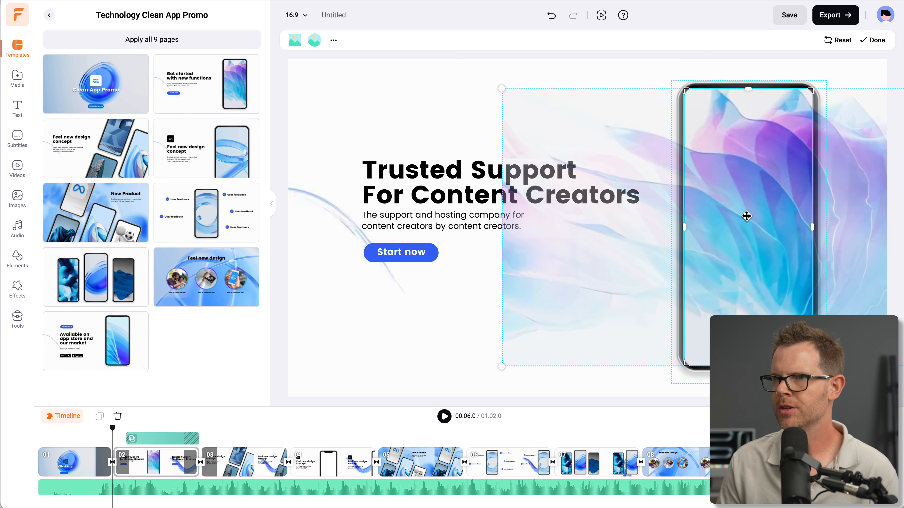
left_click(331, 43)
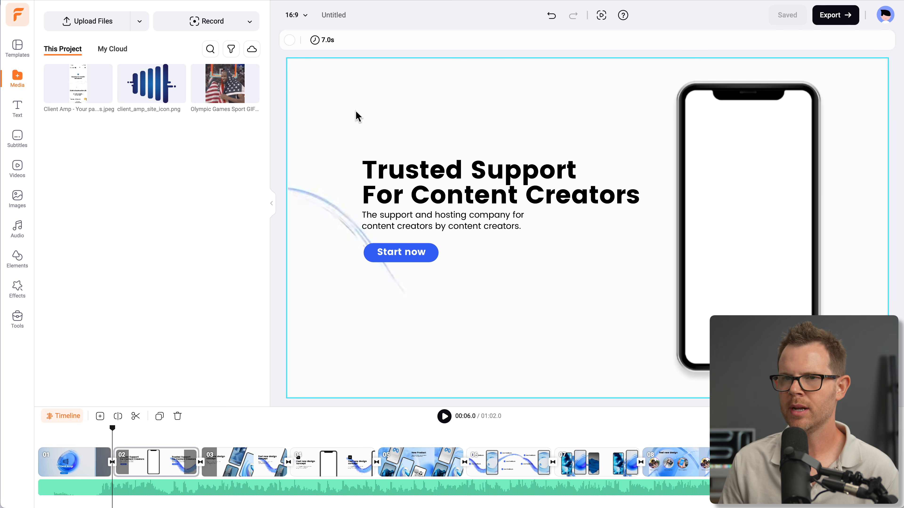
Add the uploaded Client Amp page screenshot to the second scene and resize it to cover the phone's screen
left_click_drag(81, 94, 554, 229)
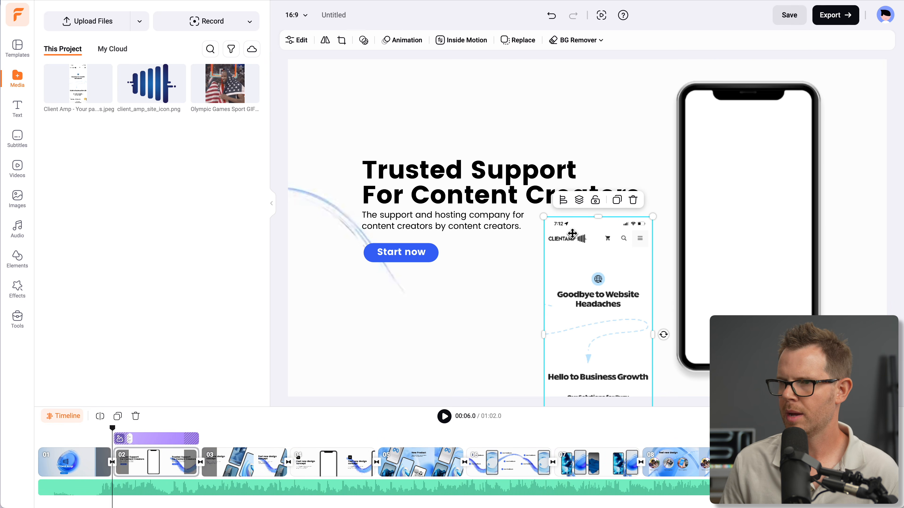
left_click_drag(581, 269, 732, 150)
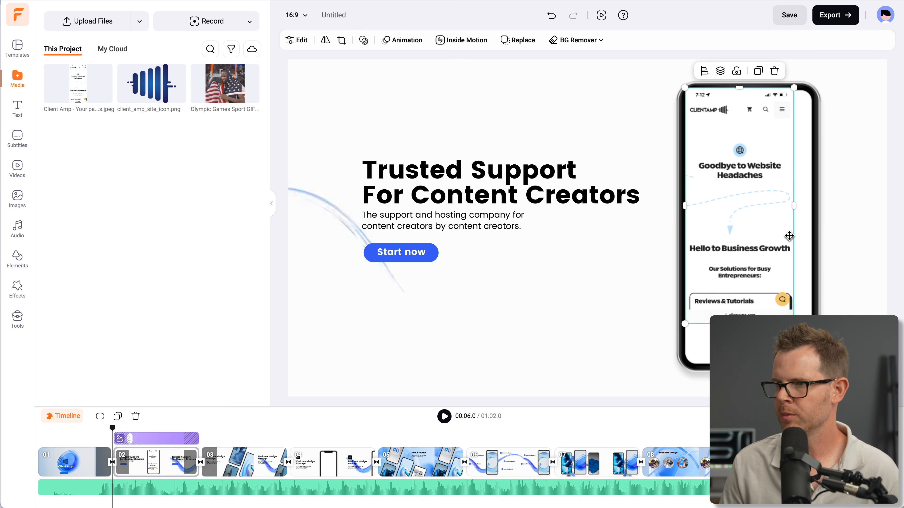
left_click_drag(793, 324, 812, 364)
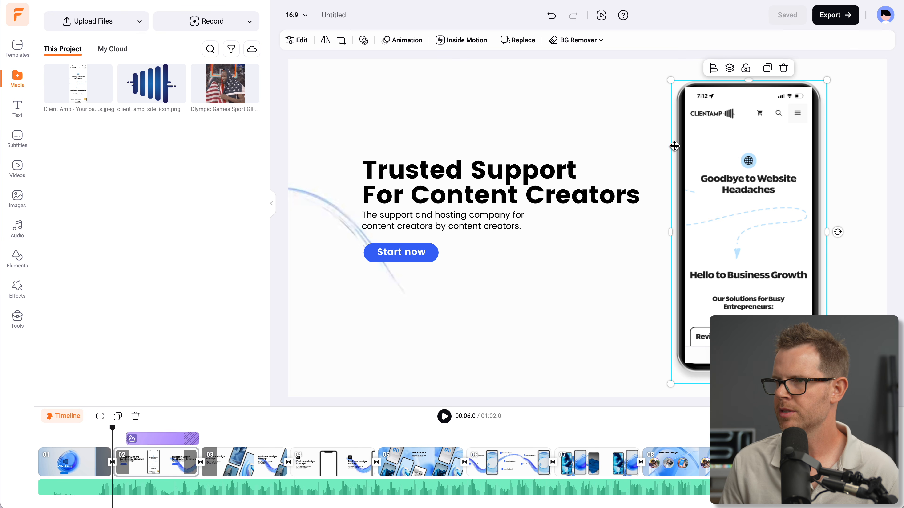
Place the phone frame in front of the screenshot and try erasing its white screen with AI background removal at brush size 15
left_click(731, 152)
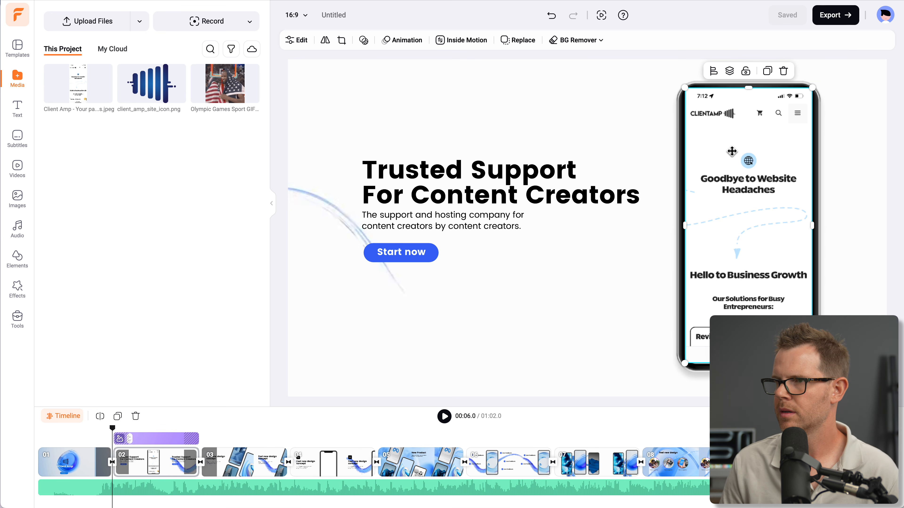
key("Delete")
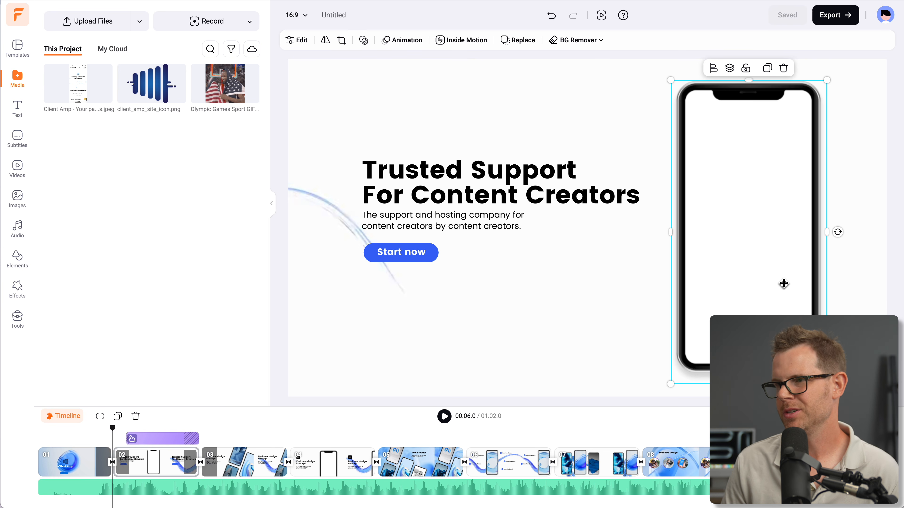
left_click(569, 40)
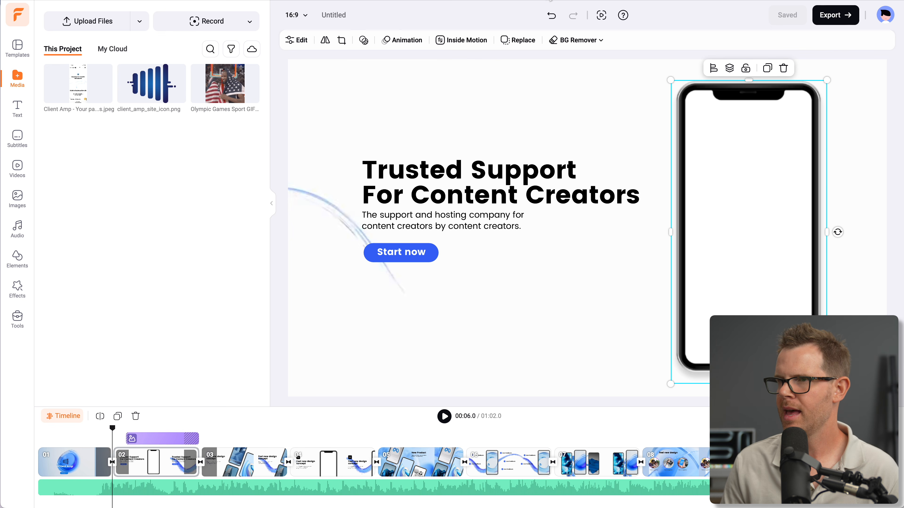
left_click(579, 40)
left_click(581, 64)
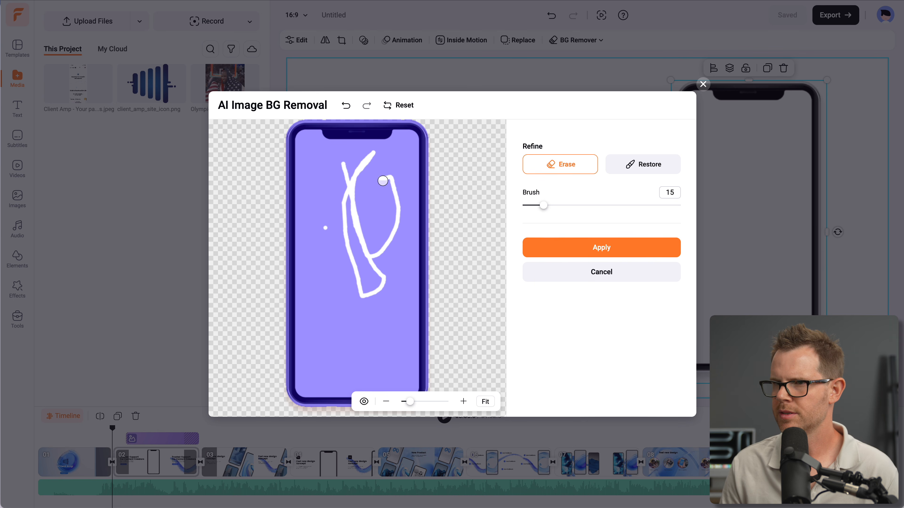
mouse_move(331, 185)
left_mouse_down()
mouse_move(331, 297)
mouse_move(345, 348)
mouse_move(366, 351)
mouse_move(398, 312)
mouse_move(373, 331)
left_mouse_up()
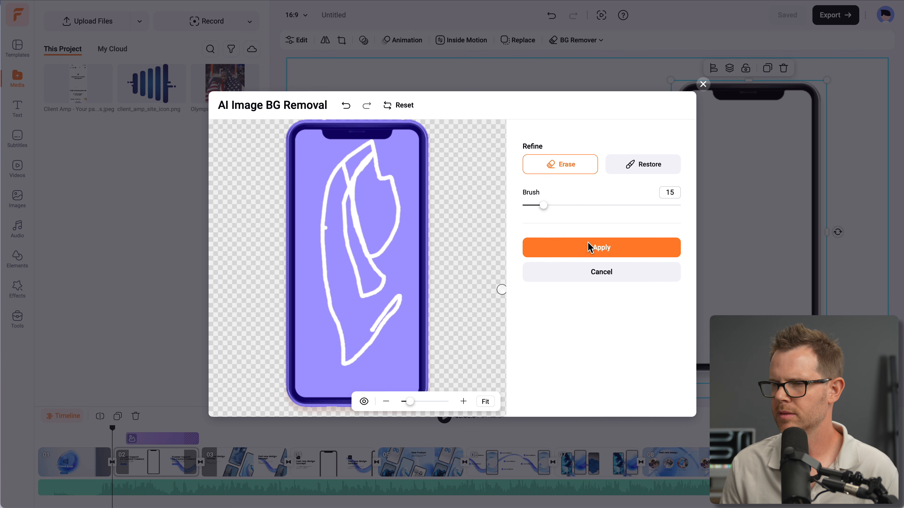
left_click(634, 247)
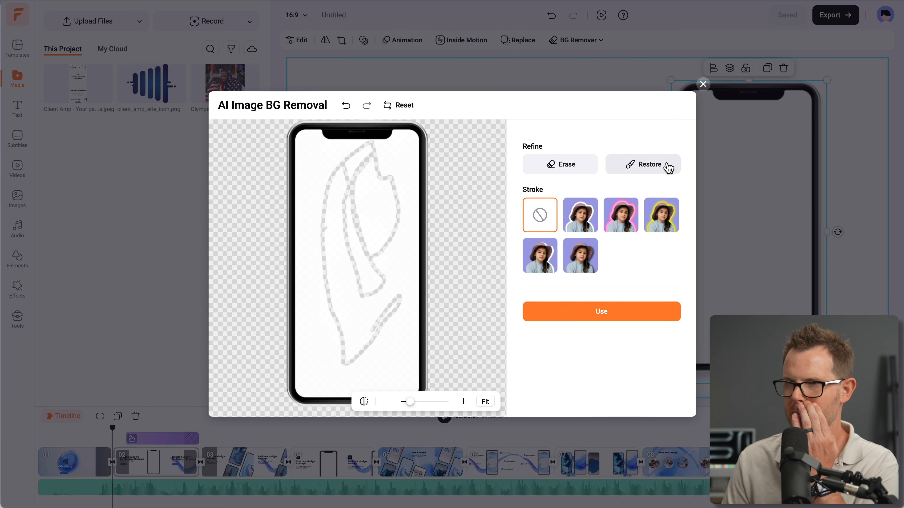
Try erasing more of the phone's white screen at brush size 95, and discard the background removal
left_click(560, 167)
mouse_move(363, 203)
left_mouse_down()
mouse_move(339, 251)
mouse_move(310, 383)
mouse_move(313, 145)
left_mouse_up()
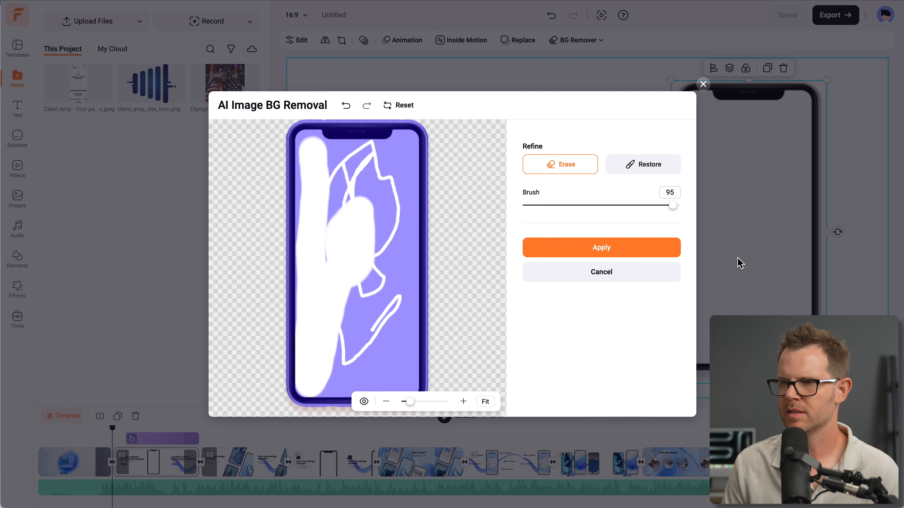
left_click(619, 275)
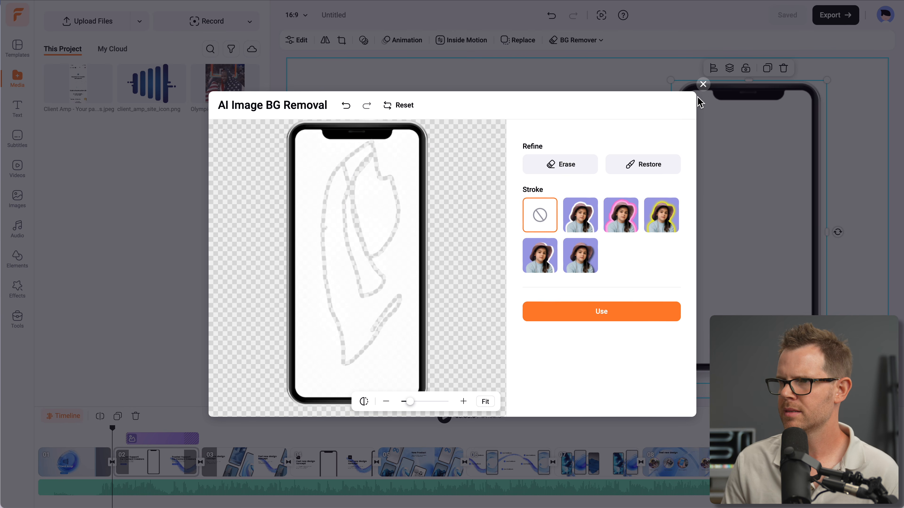
left_click(703, 84)
Put the phone frame back behind the screenshot, enlarge it slightly and center the screenshot within the frame
left_click(729, 68)
left_click(792, 99)
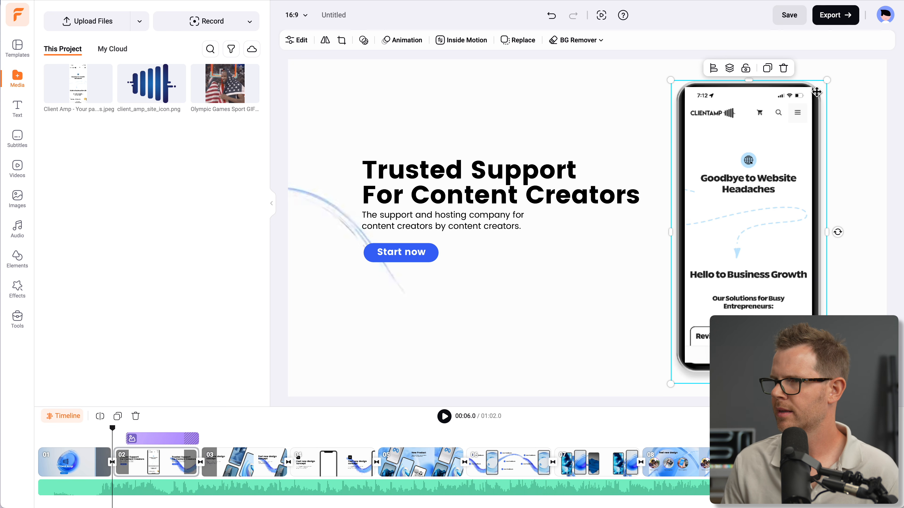
left_click_drag(824, 84, 830, 66)
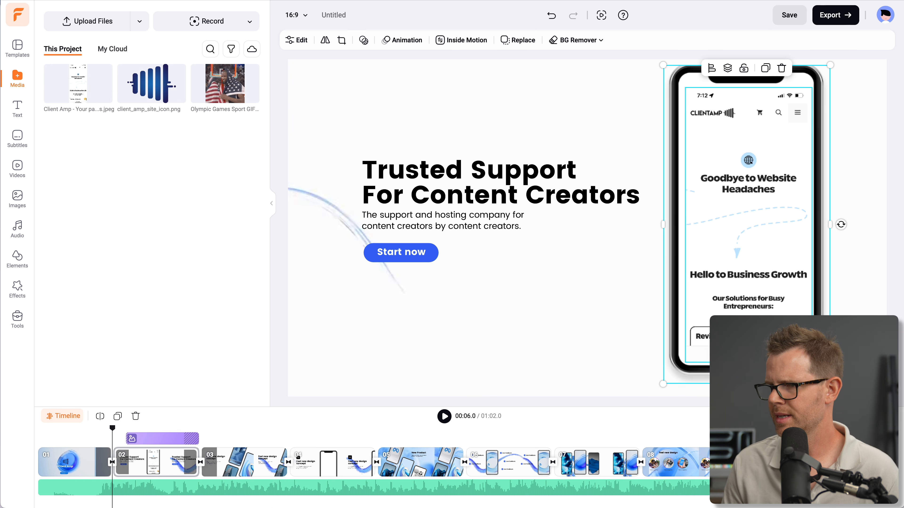
left_click(748, 225)
left_click(540, 309)
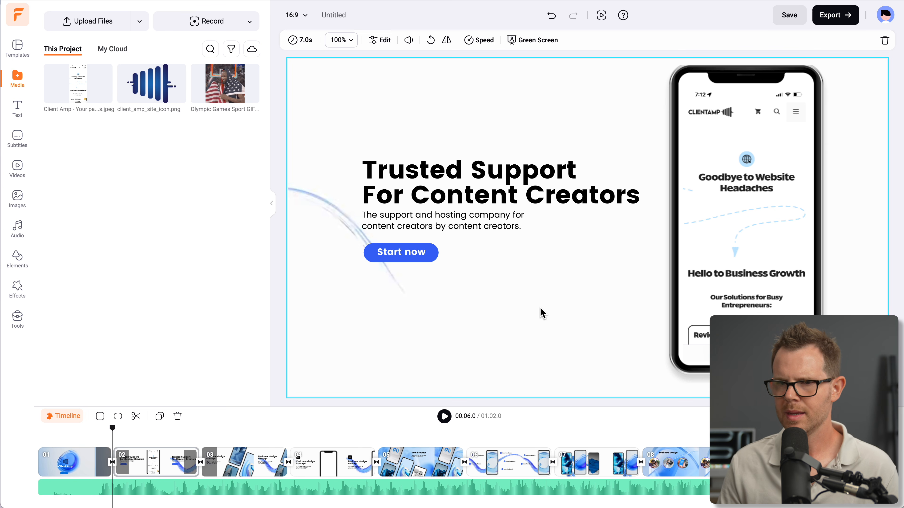
Preview the video from the opening scene through the second scene, and return the playhead to the second scene
left_click(49, 439)
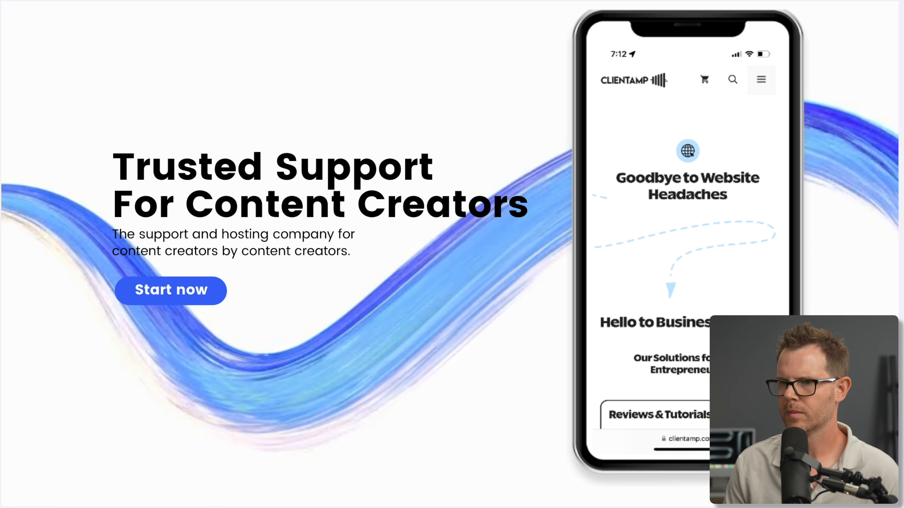
left_click(443, 419)
left_click(170, 430)
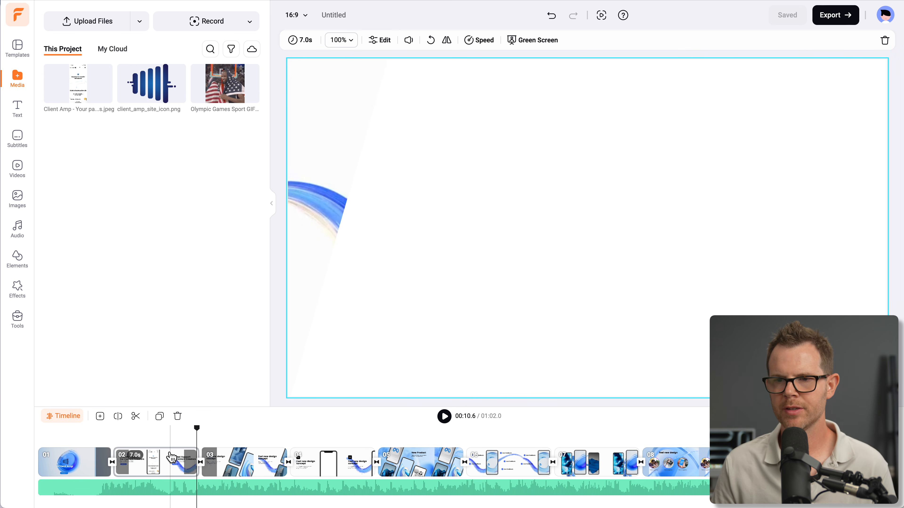
Group the Client Amp screenshot with the phone frame in the second scene
left_click(732, 230)
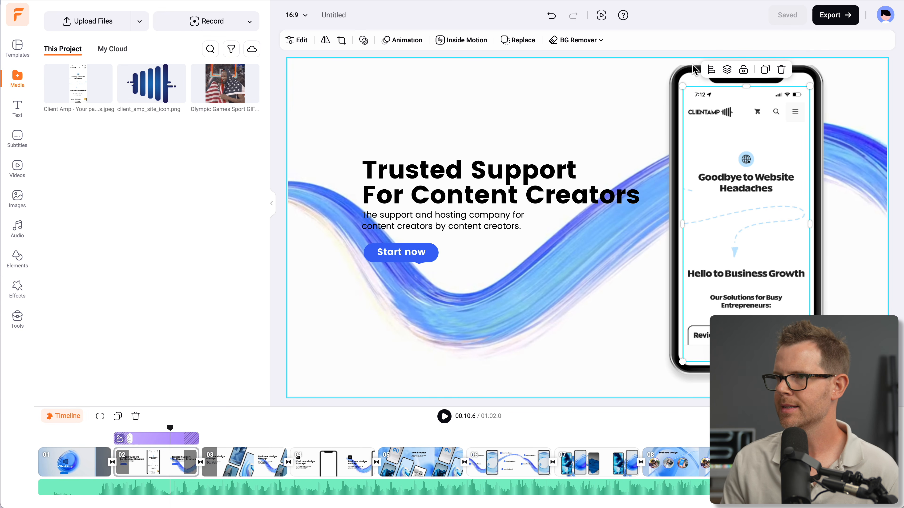
left_click(698, 73)
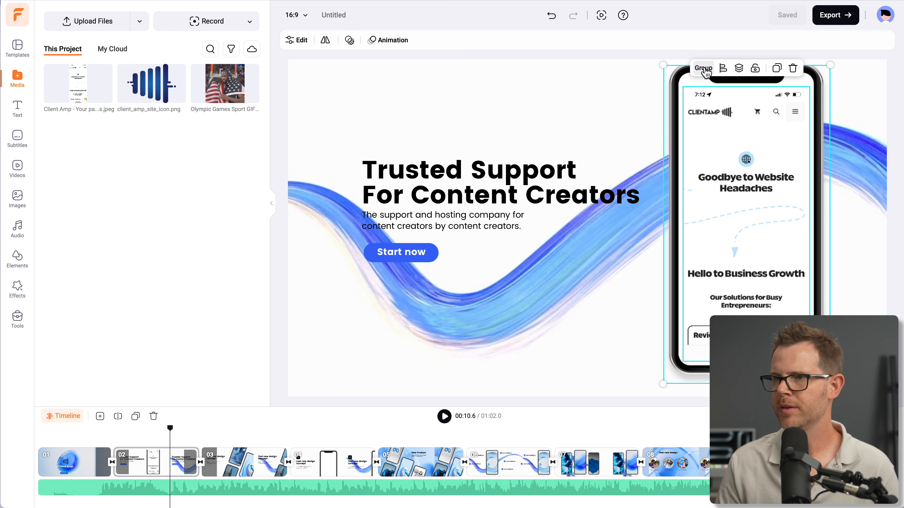
left_click(703, 68)
Play the transition from the first to the second scene, and undo the grouping of screenshot and phone frame
left_click(86, 456)
left_click(446, 419)
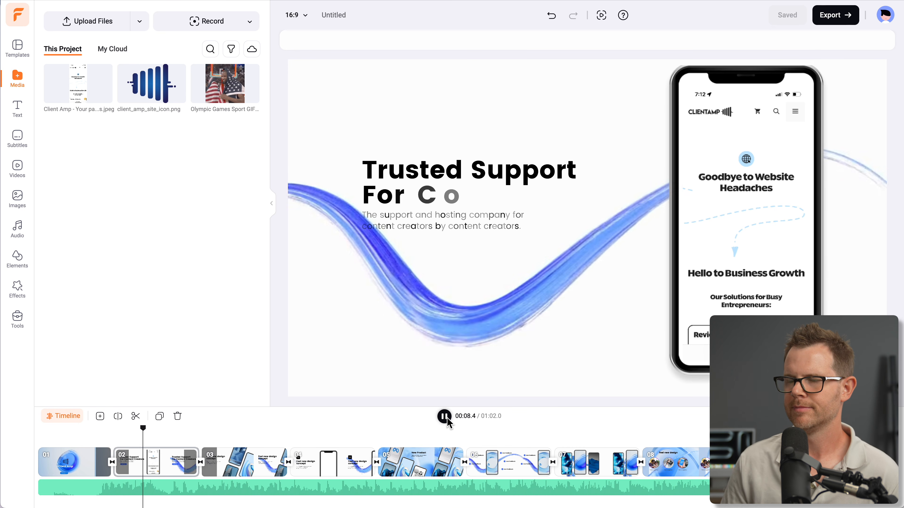
left_click(445, 416)
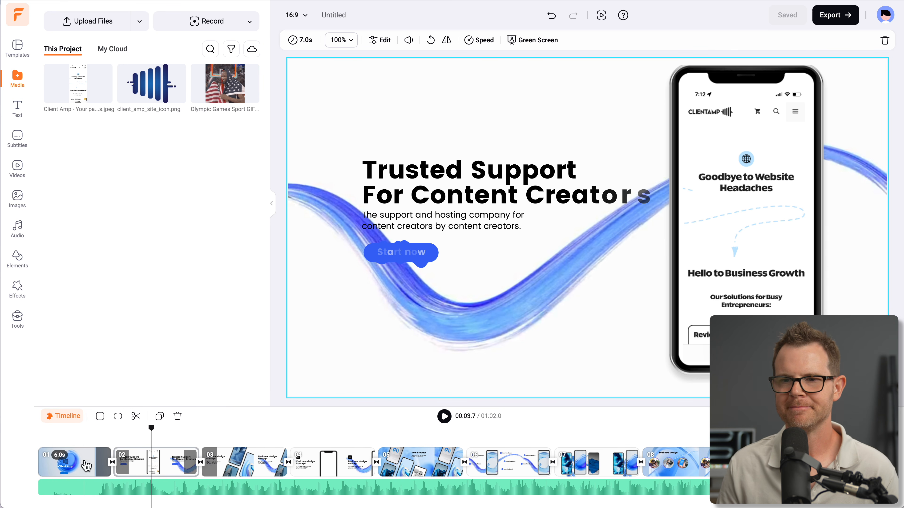
key("super+z")
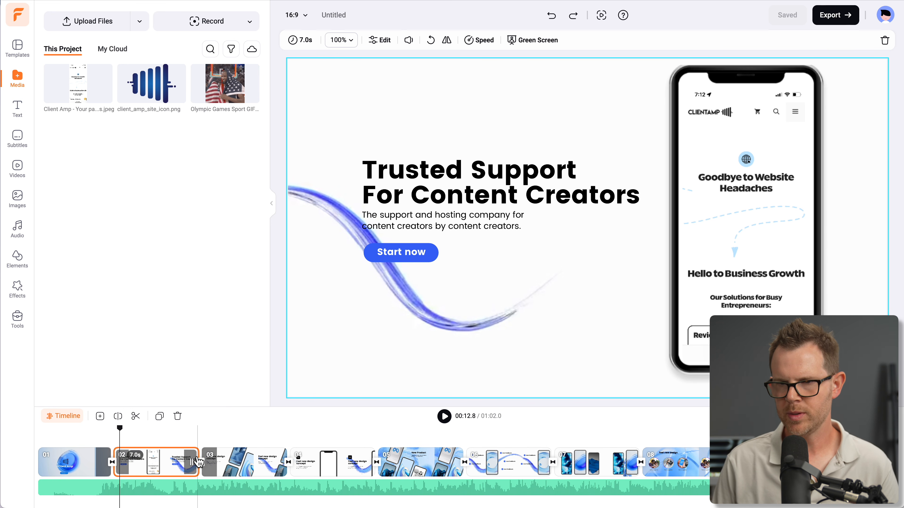
Open the second scene's layer timeline and enlarge the timeline area to show all of its layers
left_click(109, 464)
left_click(122, 470)
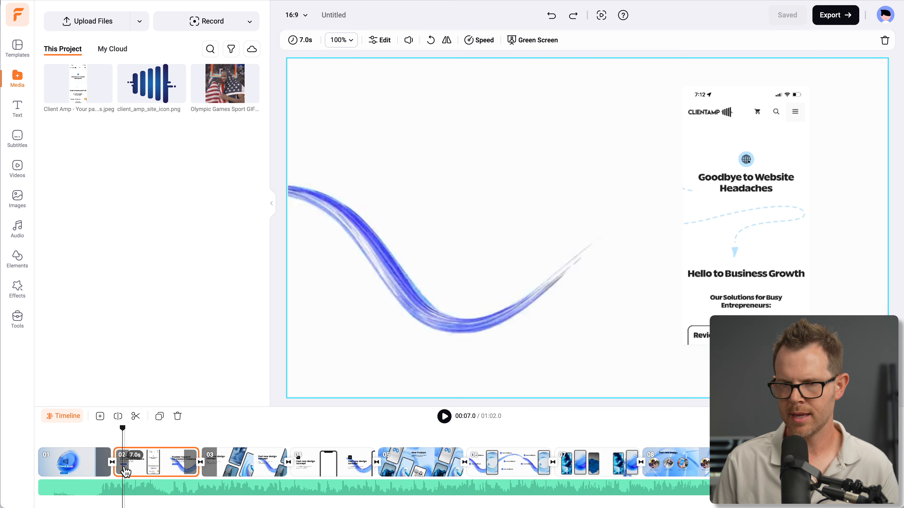
double_click(122, 470)
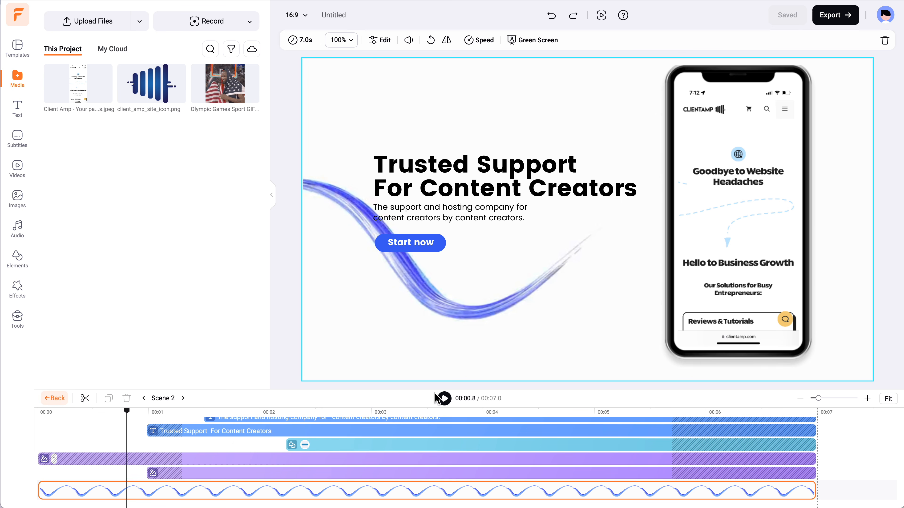
left_click_drag(432, 391, 431, 327)
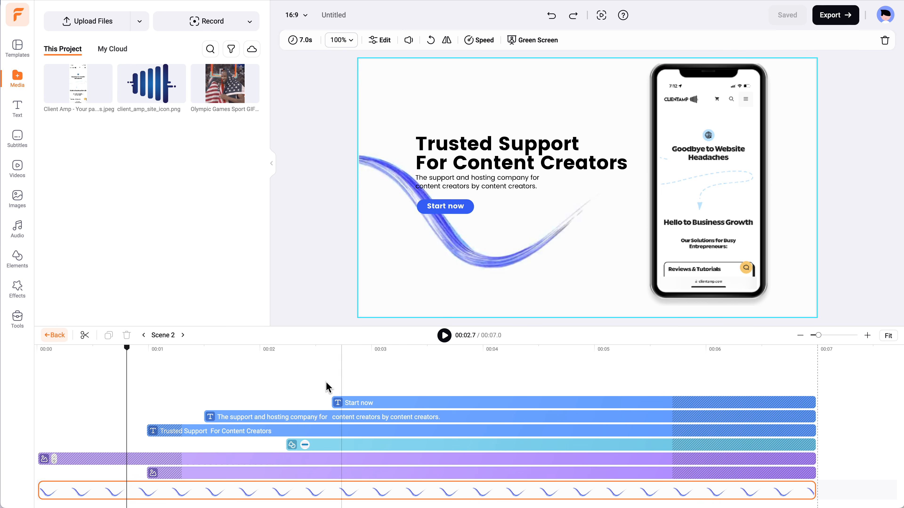
Trim the start of the screenshot's layer to 1 second so that it begins together with the phone frame's layer
left_click_drag(229, 351, 151, 349)
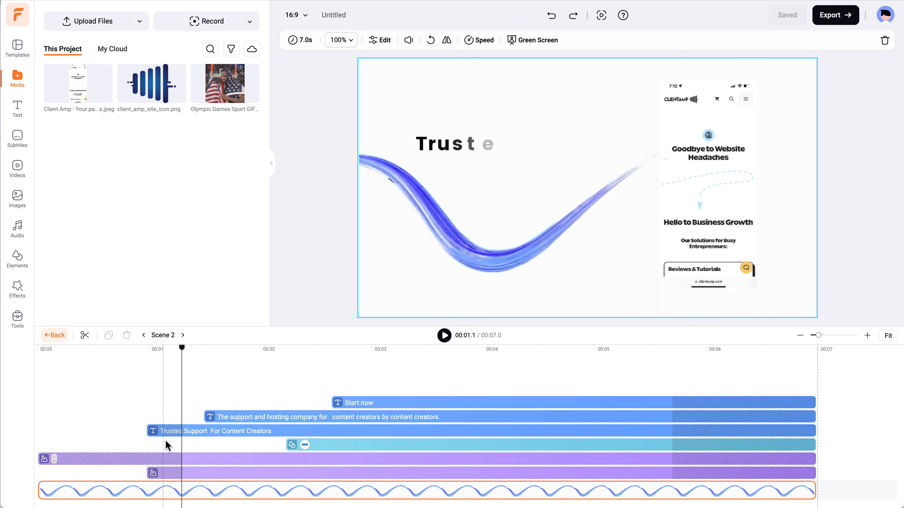
left_click(206, 431)
left_click(246, 418)
left_click(68, 459)
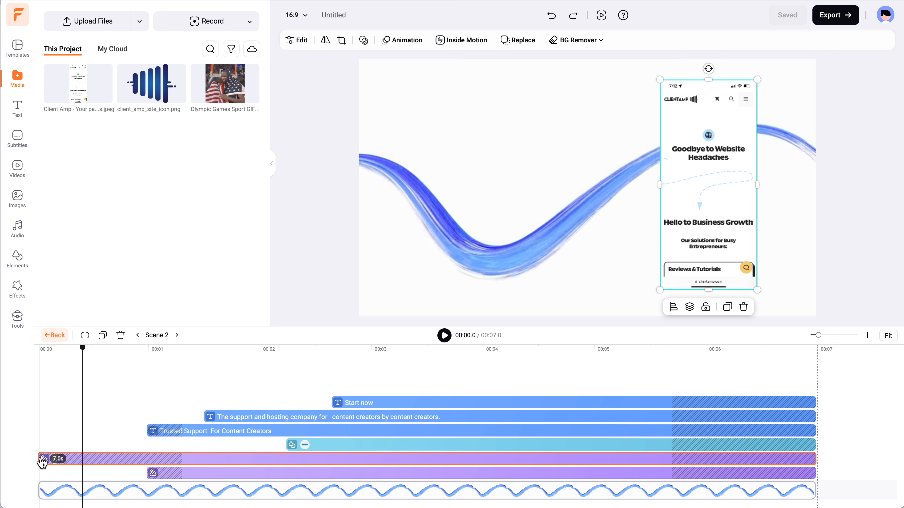
left_click_drag(42, 462, 85, 464)
mouse_move(166, 465)
left_mouse_down()
mouse_move(274, 460)
mouse_move(156, 461)
left_mouse_up()
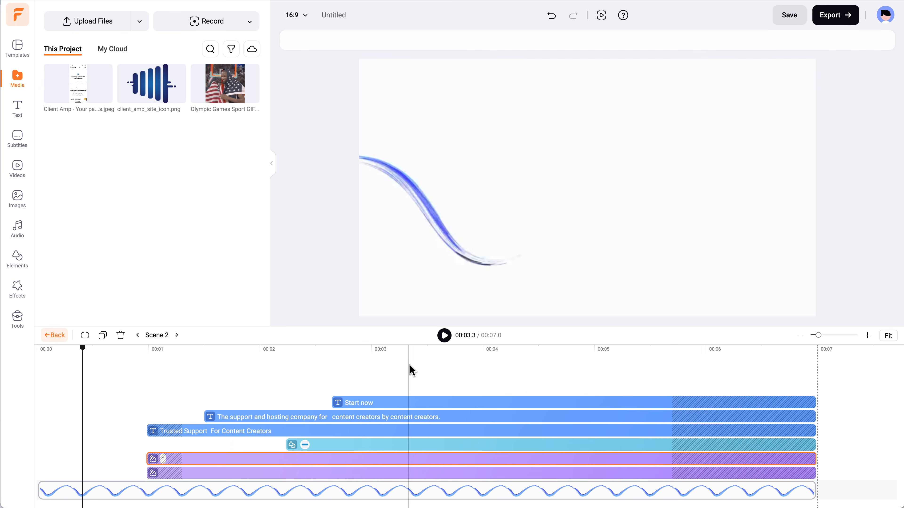
Play back the second scene to check the screenshot's entrance, and select the phone frame's layer
left_click(444, 336)
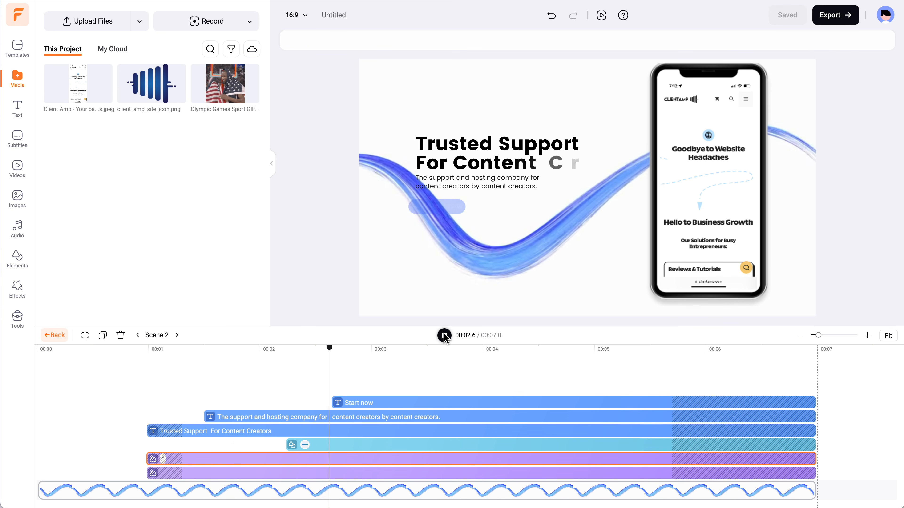
left_click(444, 336)
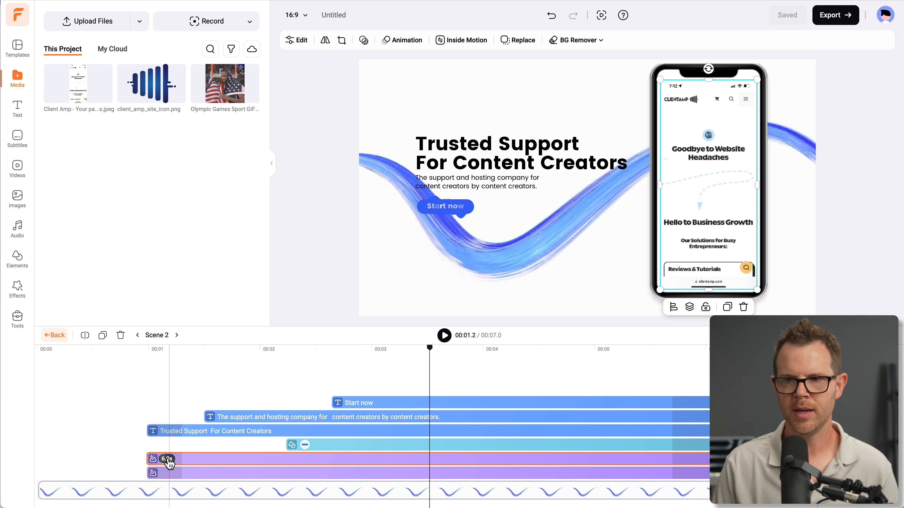
left_click(154, 476)
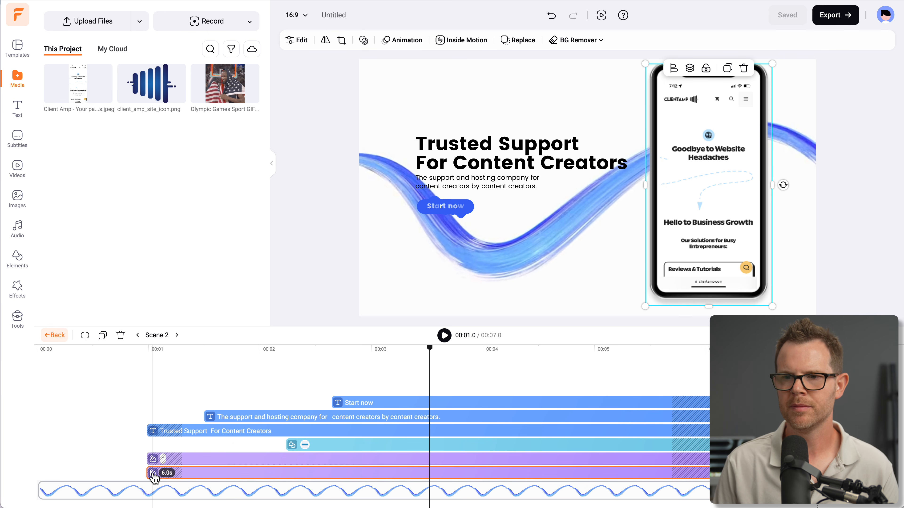
Give the screenshot layer an upward Fade In of 1.5s to match the phone frame's entrance, and play the animation back
left_click(190, 466)
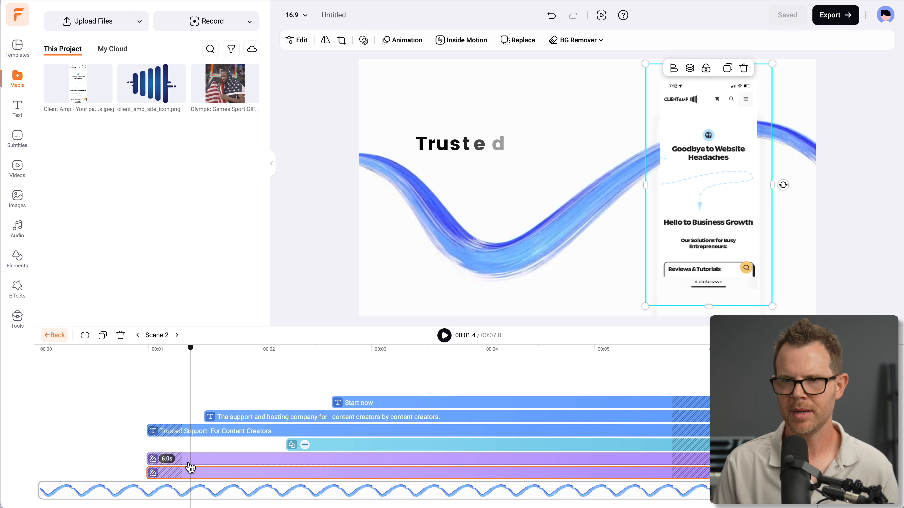
left_click(166, 474)
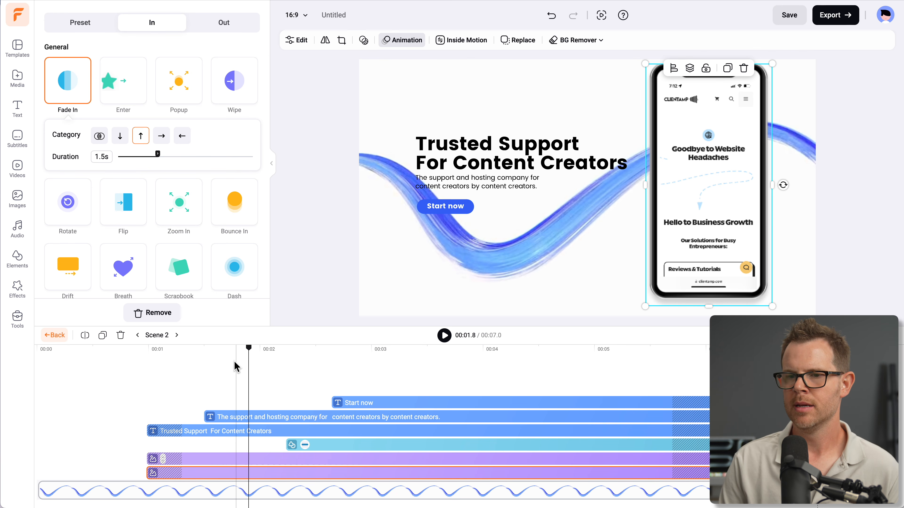
left_click(247, 461)
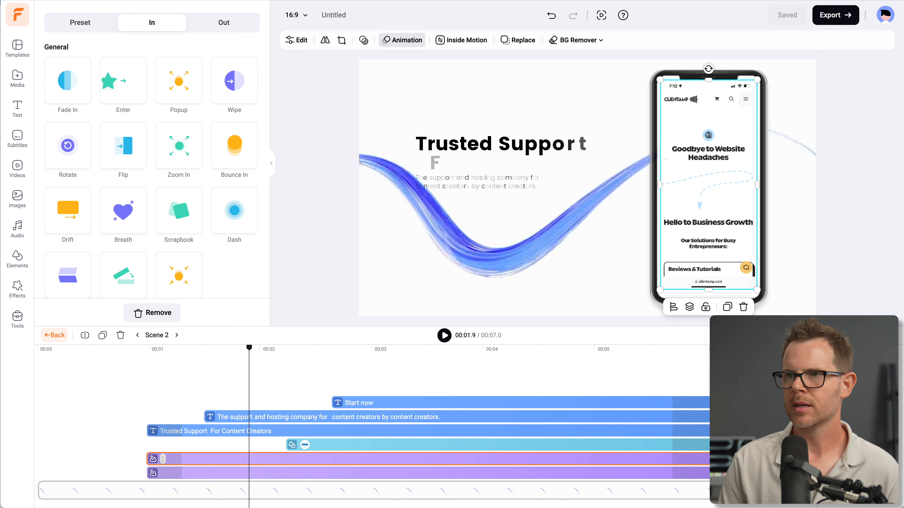
left_click(65, 89)
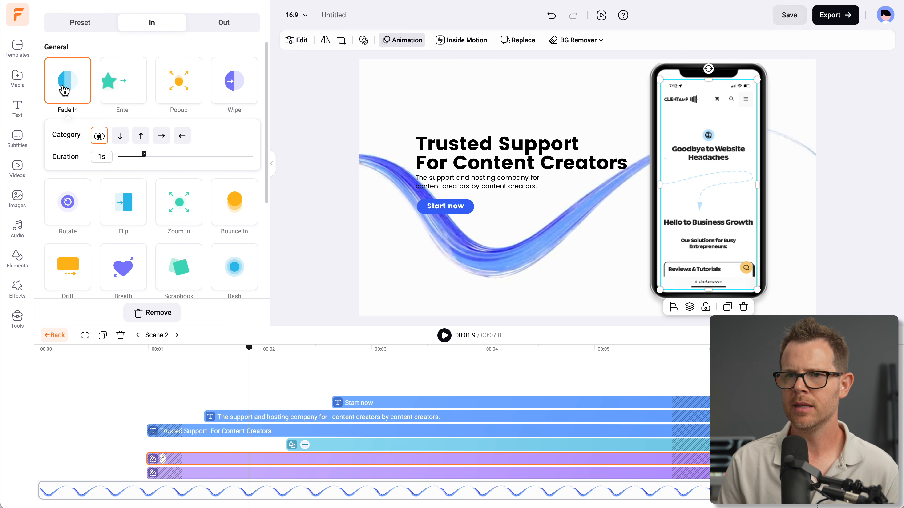
left_click(141, 136)
left_click_drag(144, 154, 159, 159)
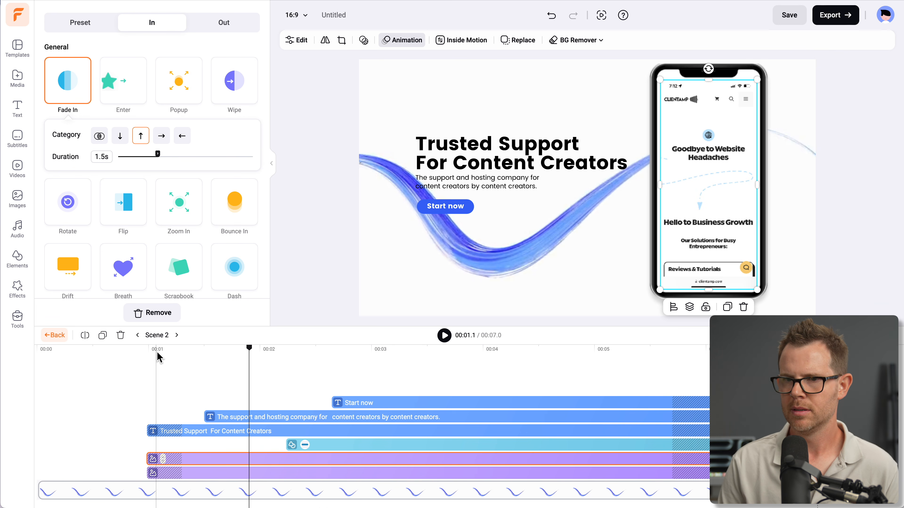
key("space")
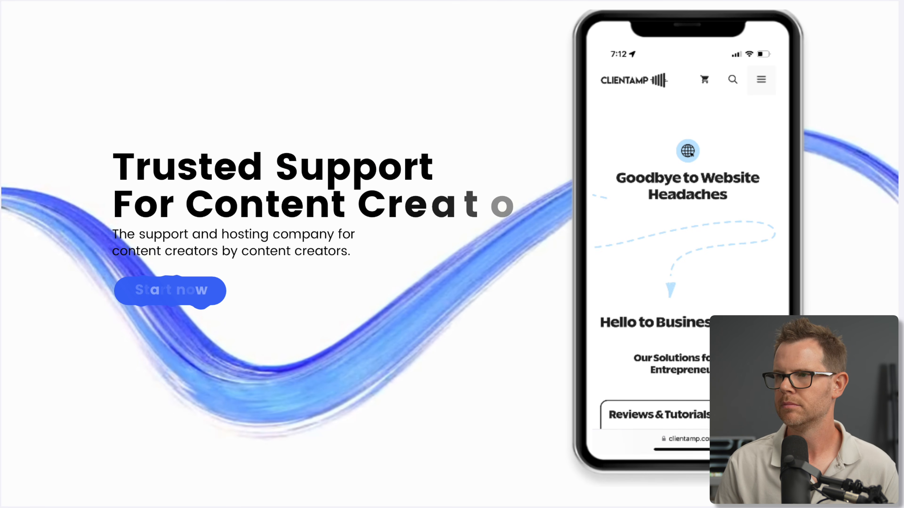
left_click(445, 416)
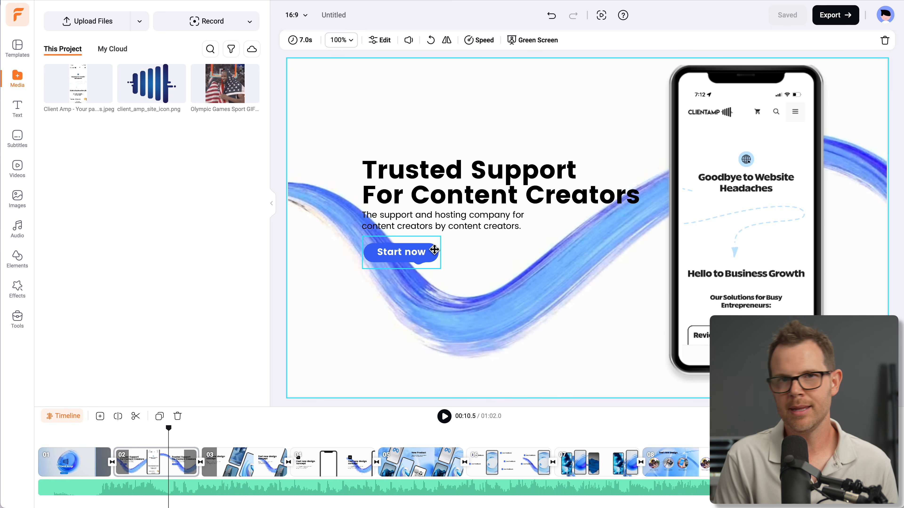
Open AI Text to Speech and copy the headline "Trusted Support For Content Creators" into its text
left_click(18, 320)
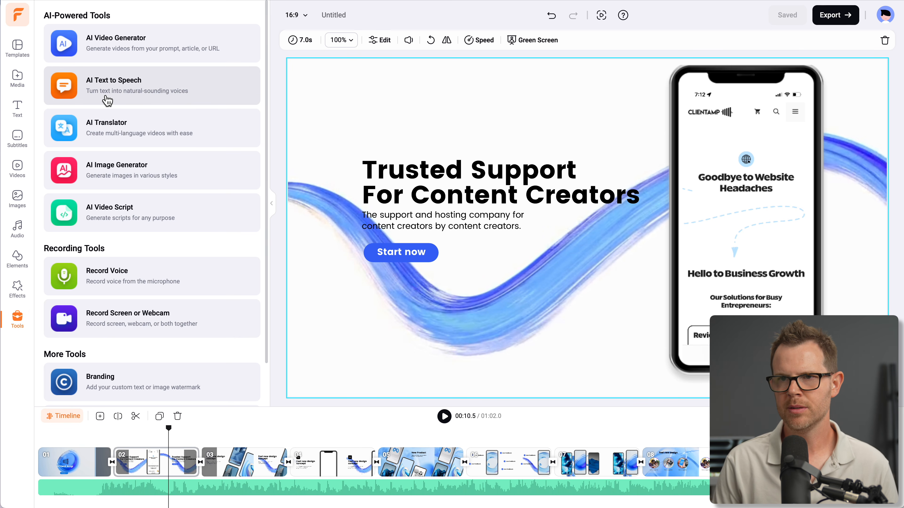
left_click(146, 95)
triple_click(439, 169)
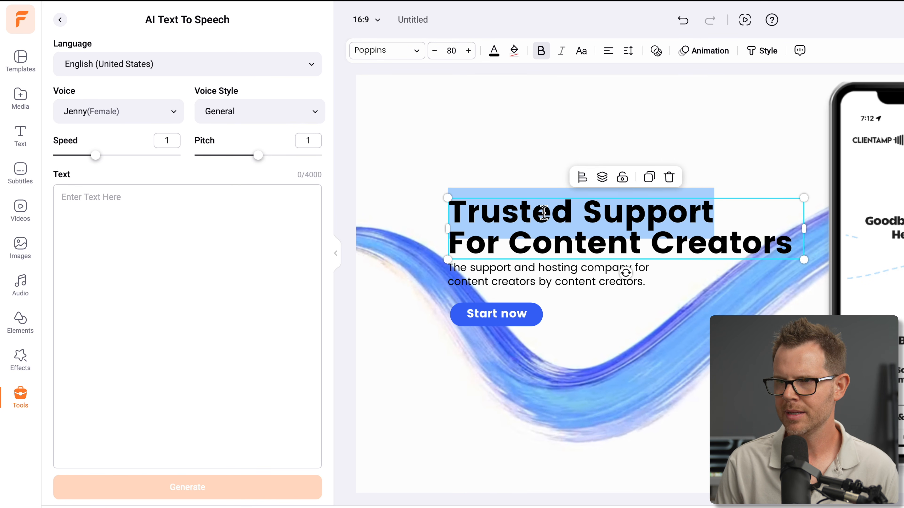
key("ctrl+a")
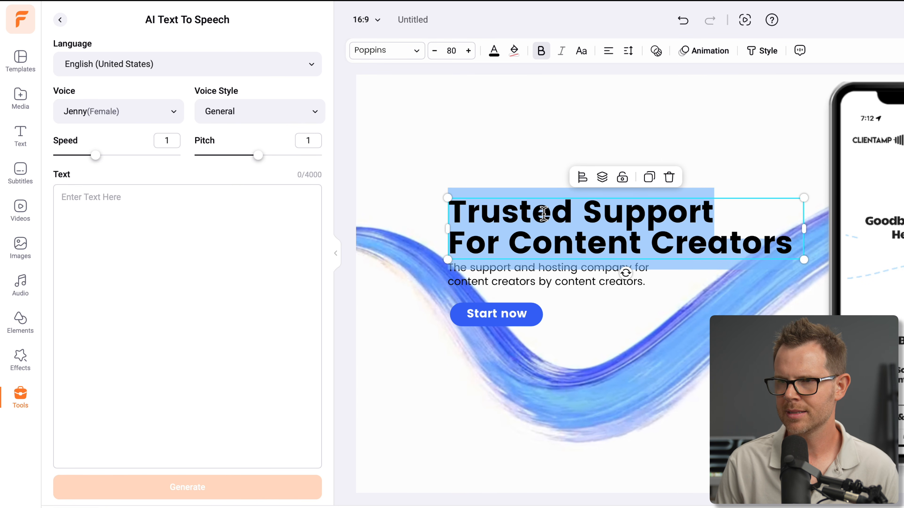
key("ctrl+c")
left_click(167, 234)
key("ctrl+v")
Add the line "The support and hosting company for content creators by content creators." below the headline in the speech text
left_click(534, 269)
triple_click(538, 269)
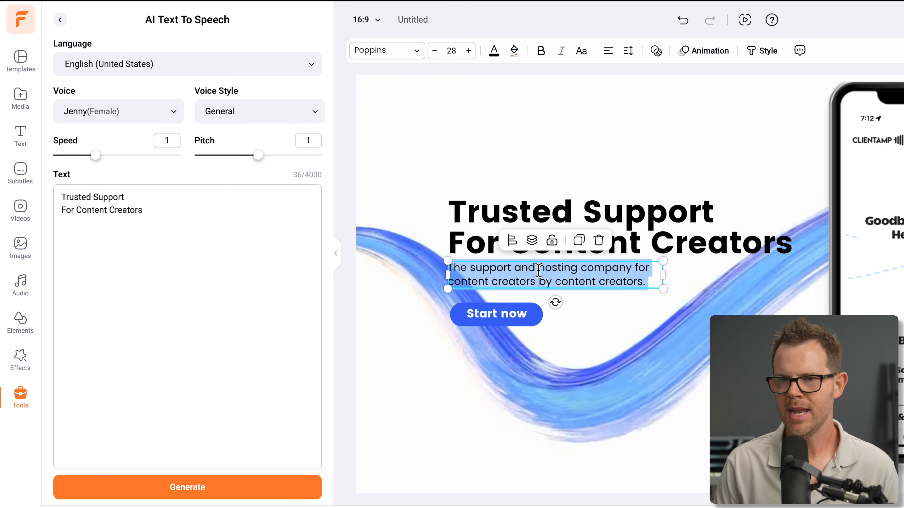
left_click(228, 235)
key("Return")
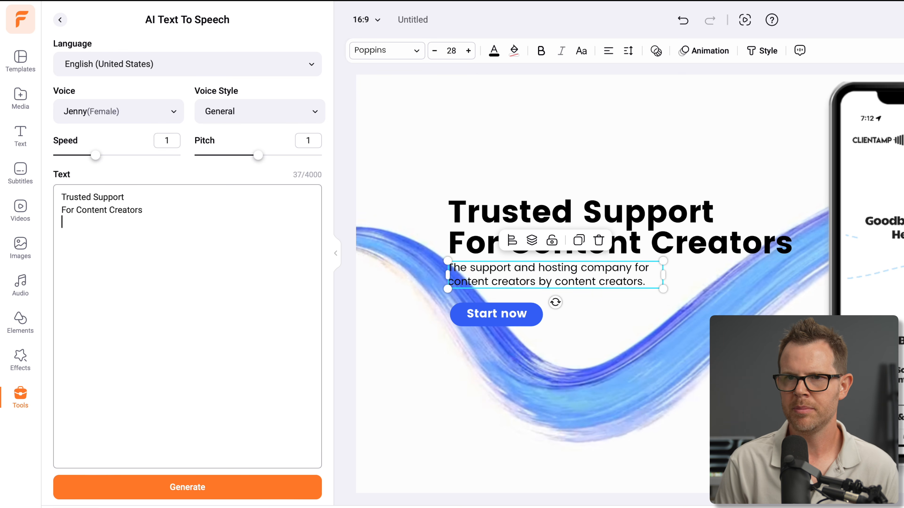
key("ctrl+v")
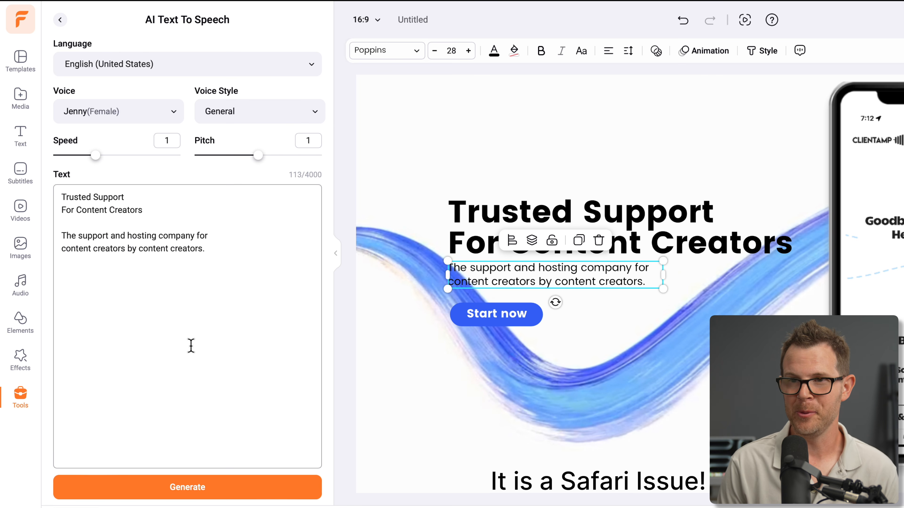
Generate the speech audio from the text, save it to the media library and add it to the timeline
left_click(210, 485)
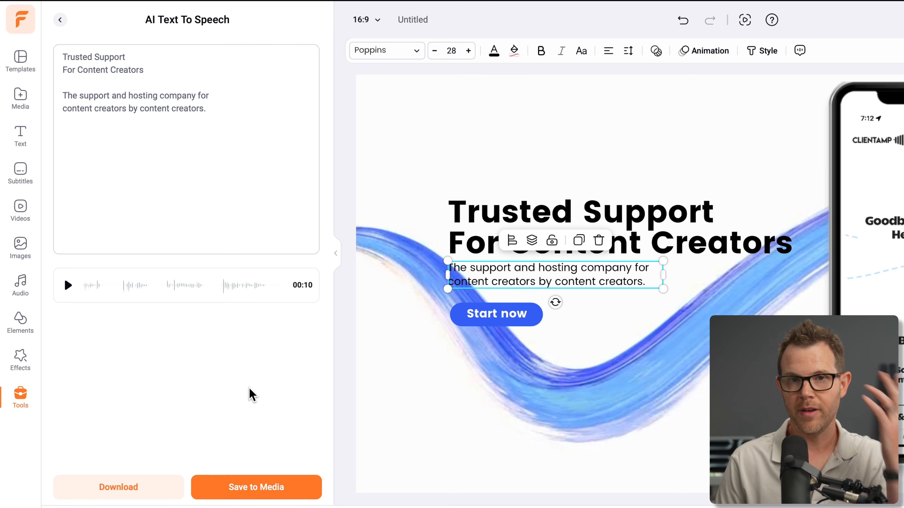
left_click(258, 491)
left_click(661, 327)
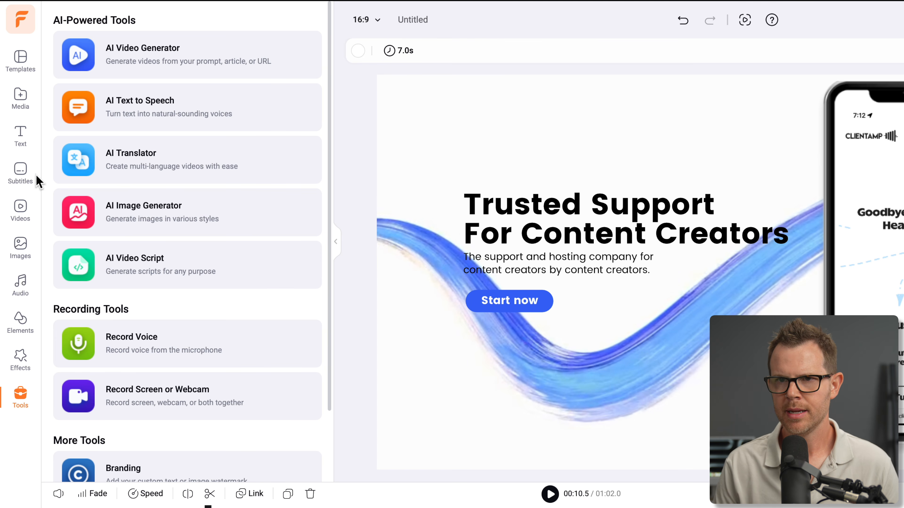
Place the generated speech clip in the timeline so that it starts during the first scene
left_click(19, 104)
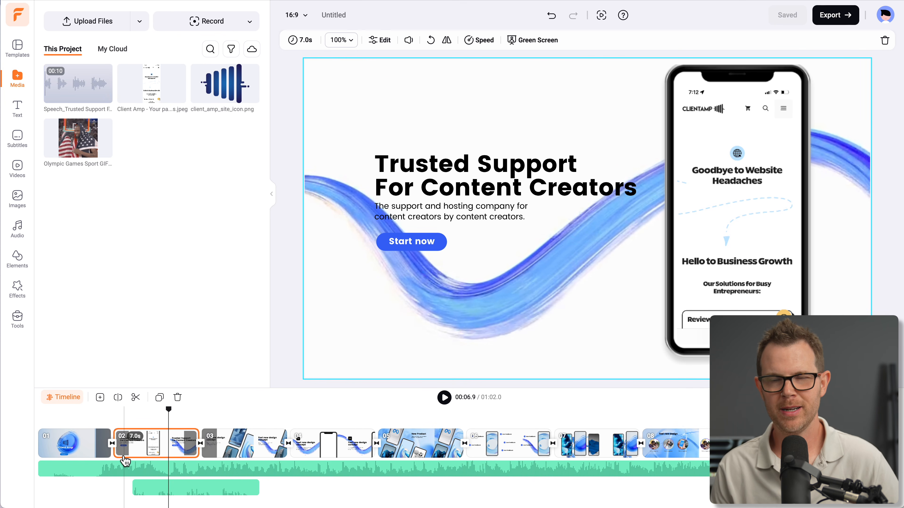
mouse_move(83, 87)
left_click_drag(83, 86, 70, 423)
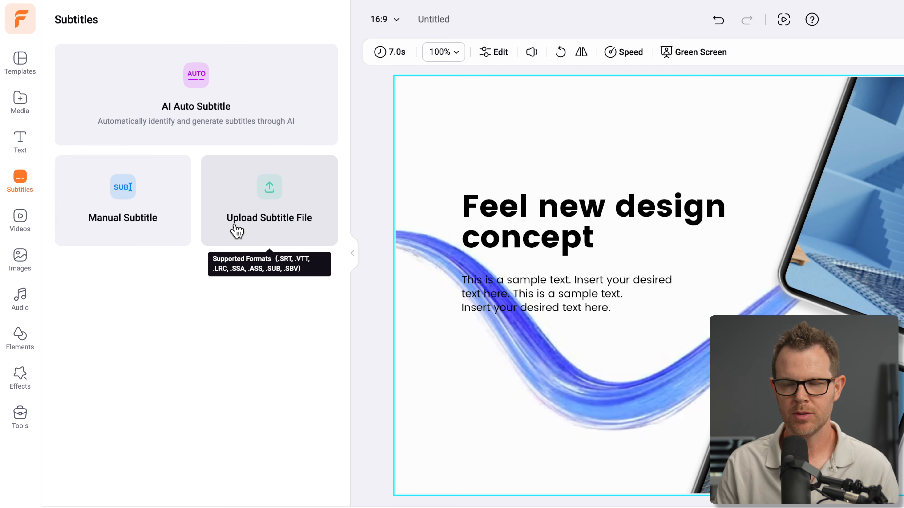
Generate AI auto subtitles in English (United States) for all scene and audio content, using the Bright style
left_click(133, 213)
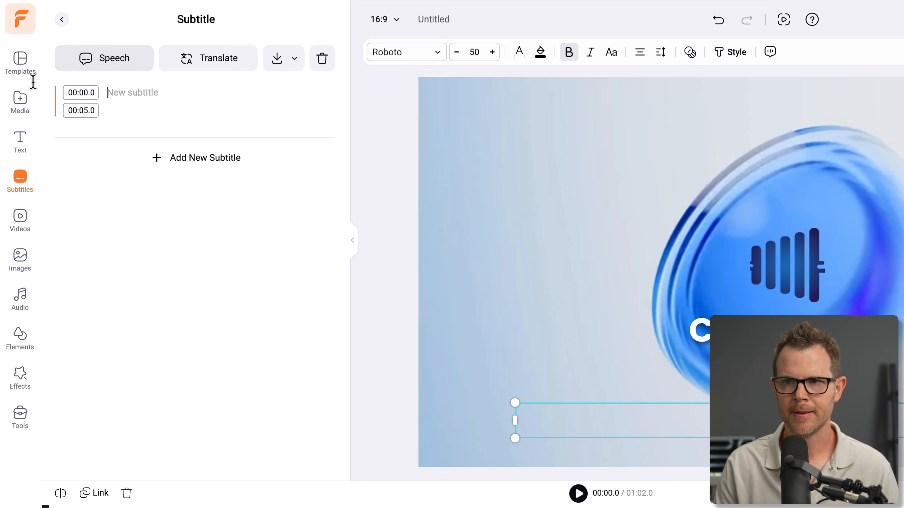
left_click(61, 19)
left_click(213, 86)
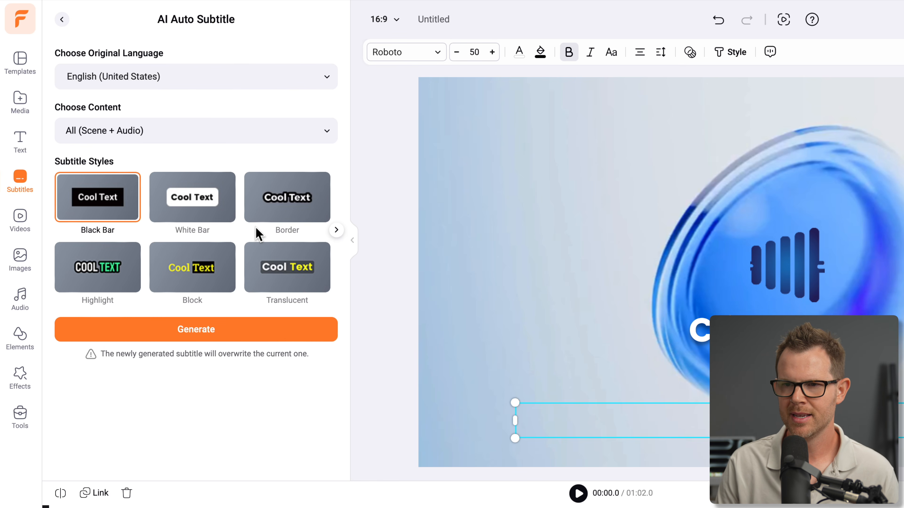
left_click(336, 231)
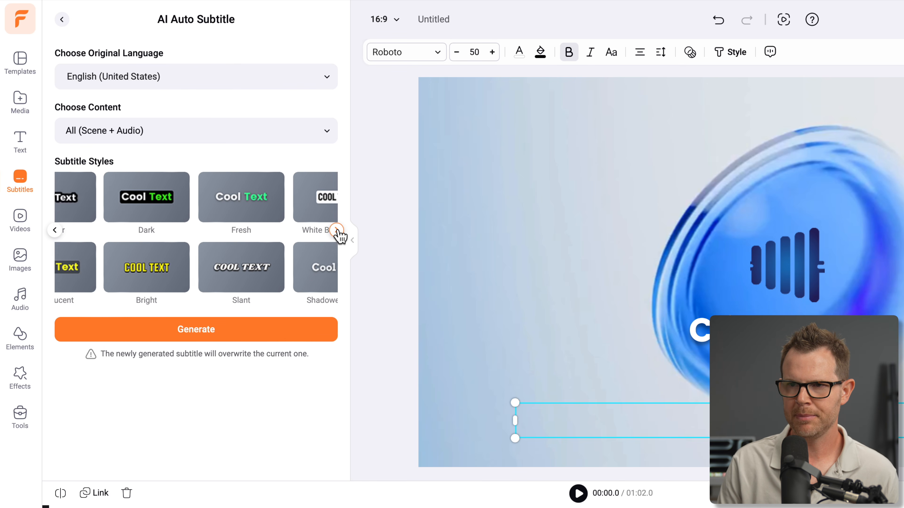
left_click(337, 230)
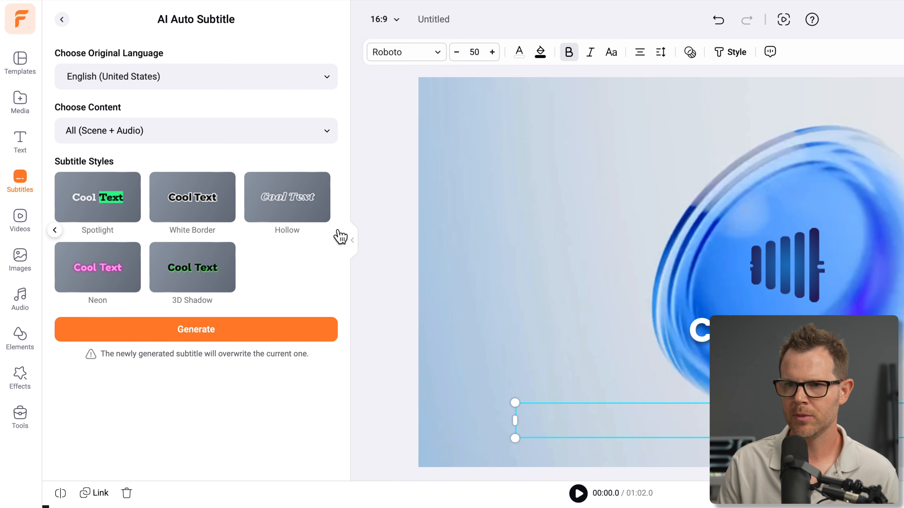
left_click(54, 230)
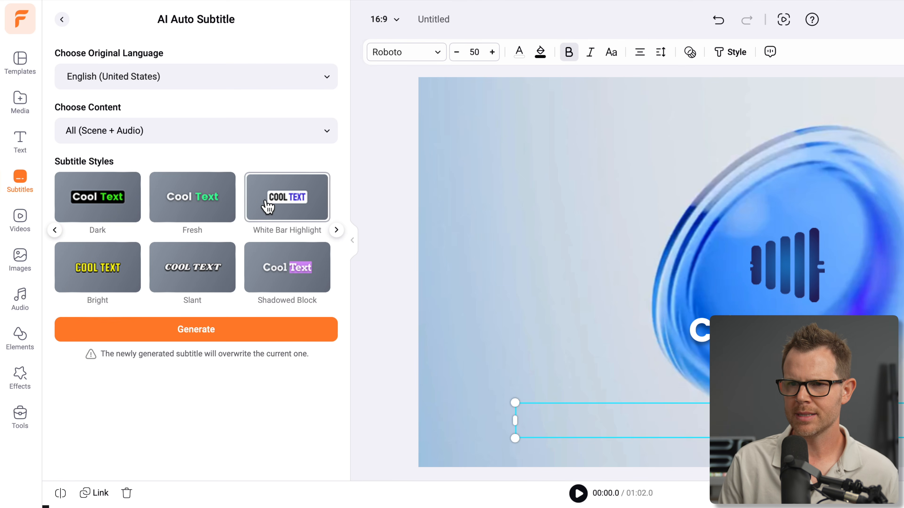
left_click(111, 277)
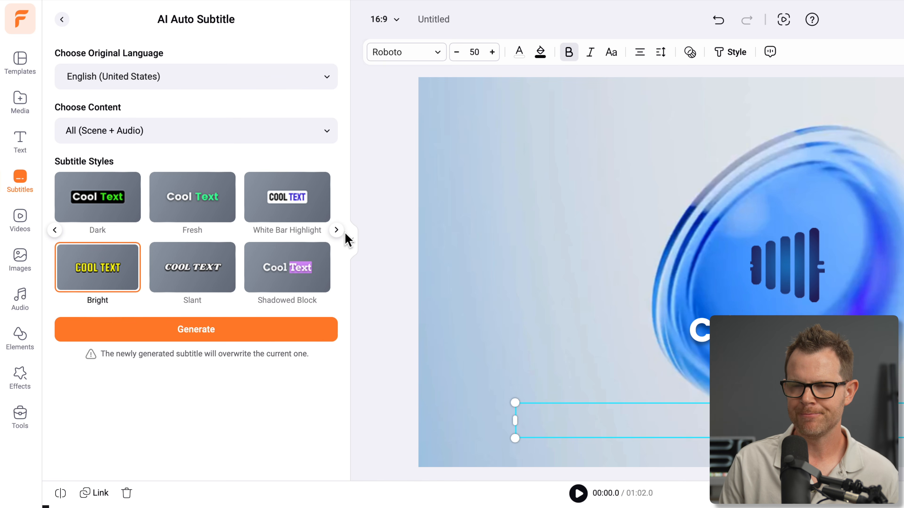
left_click(214, 333)
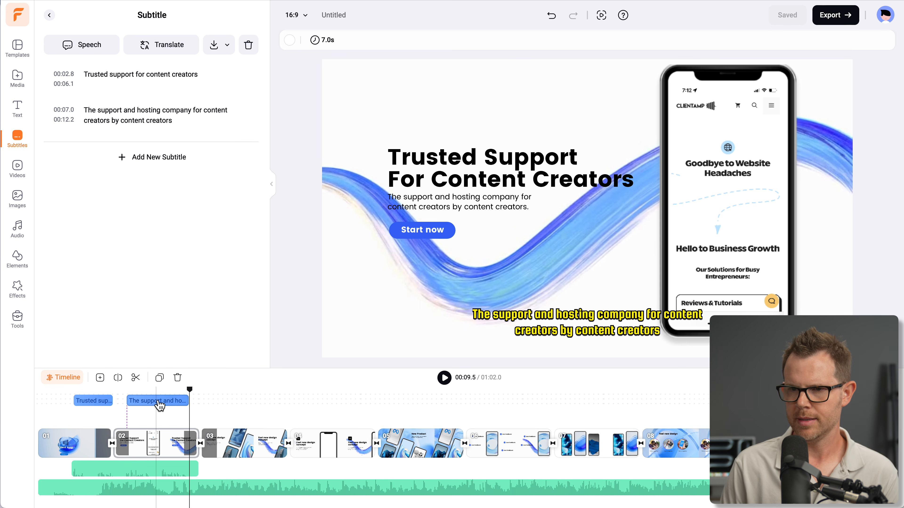
Select the second subtitle and try to translate the subtitles within the current project
left_click(167, 402)
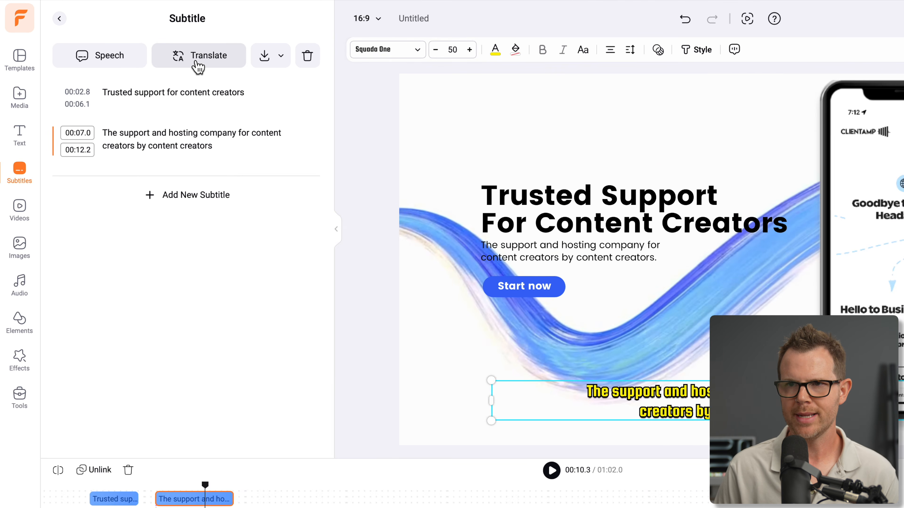
left_click(160, 50)
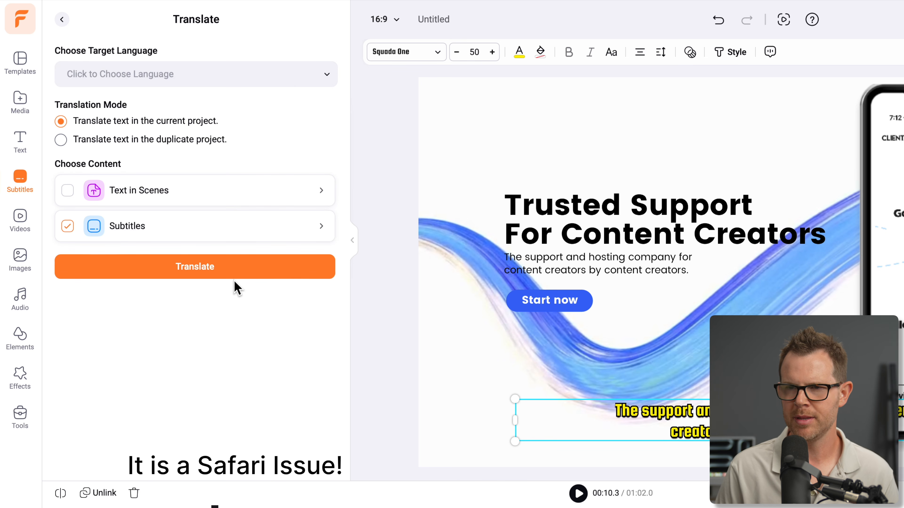
left_click(226, 269)
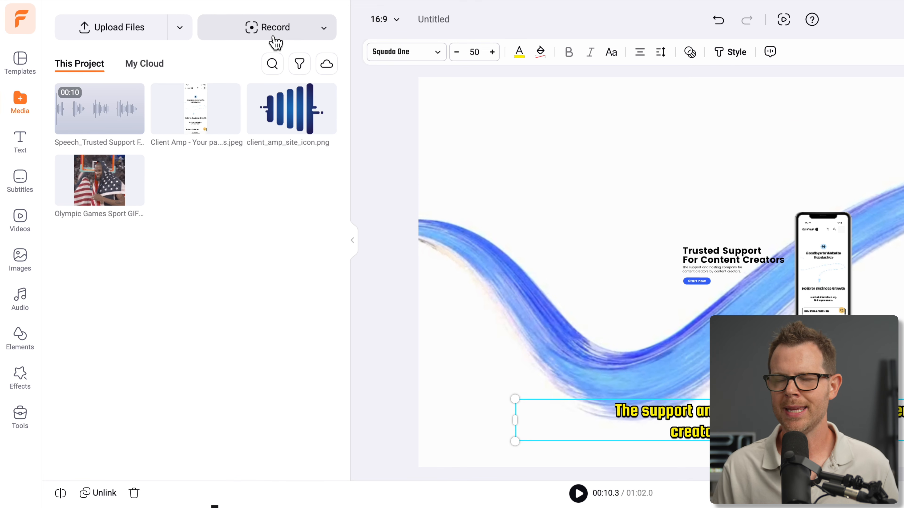
Look at the available screen and webcam recording modes, and view the files stored in My Cloud
left_click(328, 29)
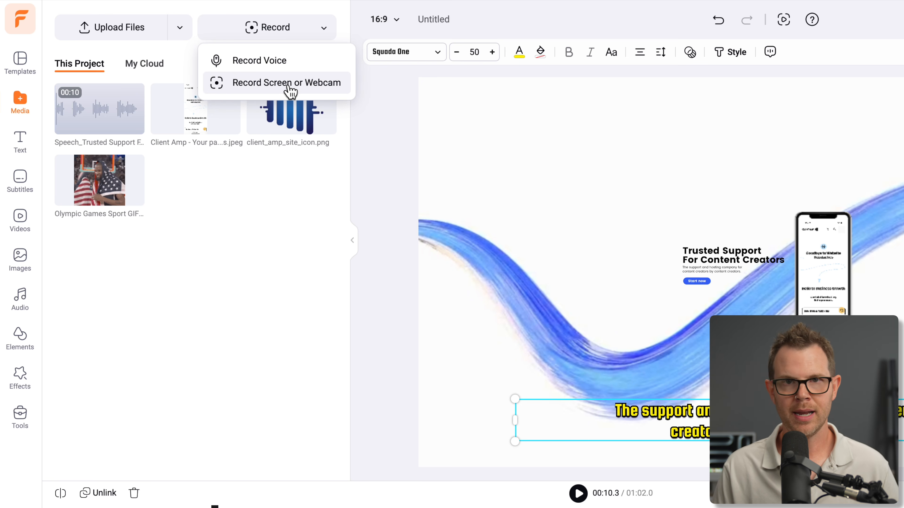
left_click(295, 87)
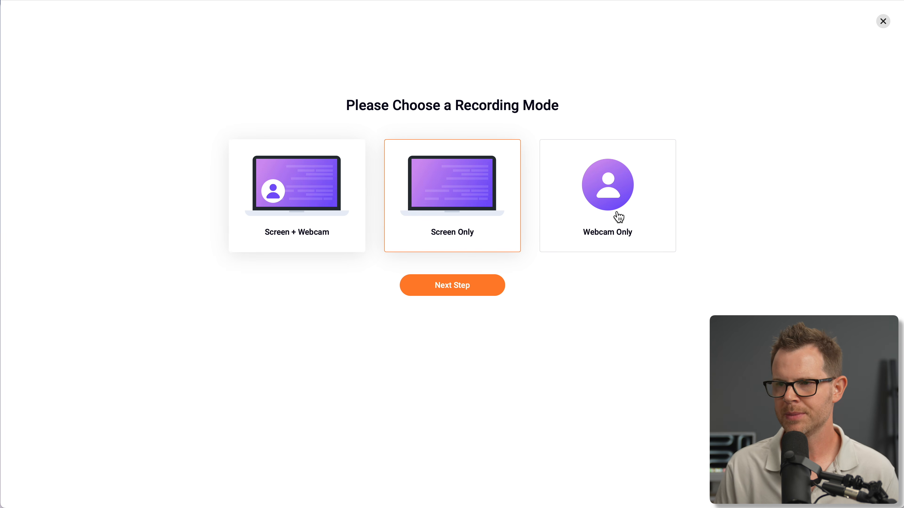
left_click(883, 21)
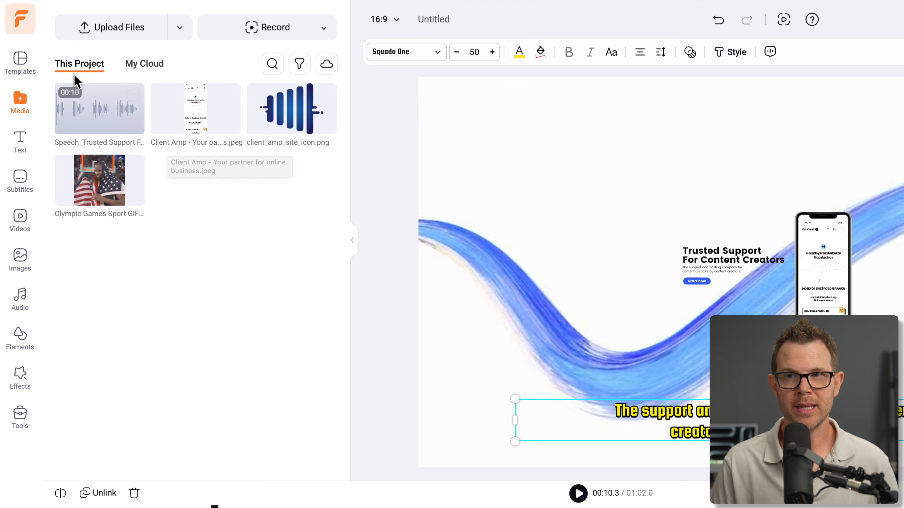
left_click(158, 65)
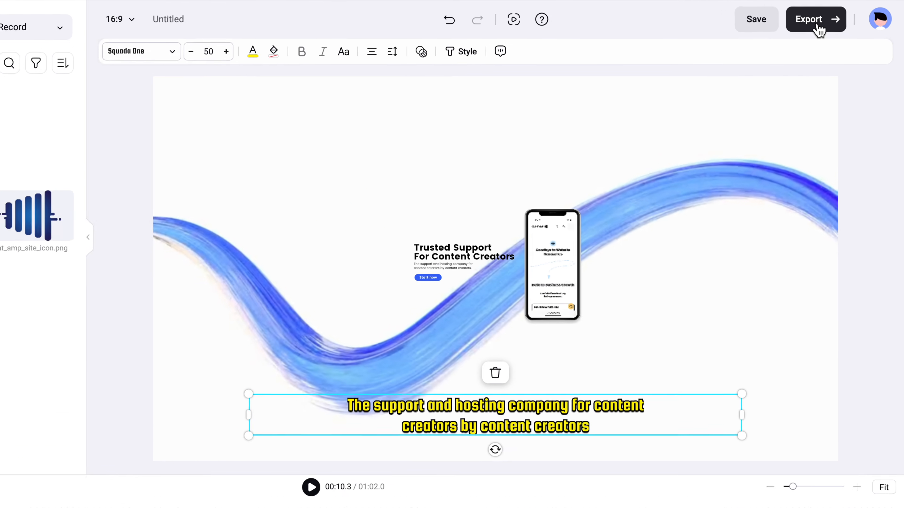
Set the video export to 4K resolution and 24fps, keeping Recommended Quality
left_click(836, 18)
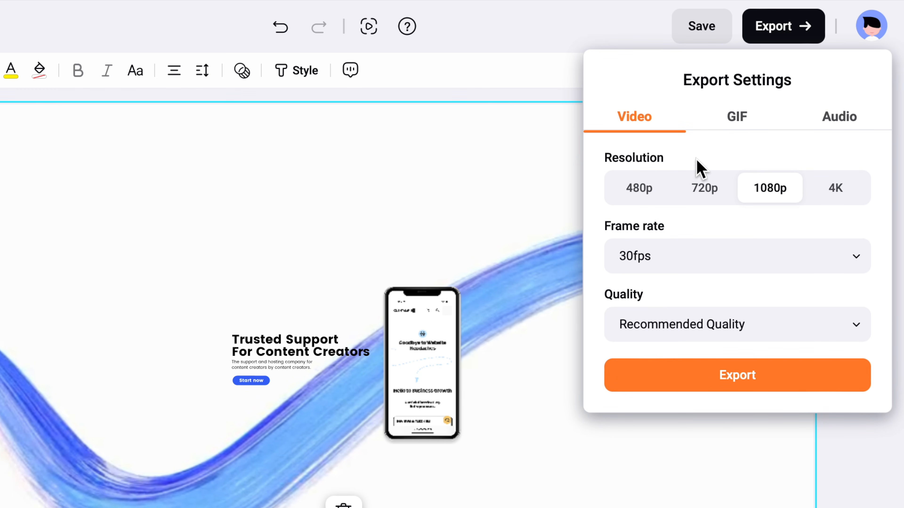
left_click(855, 195)
left_click(826, 257)
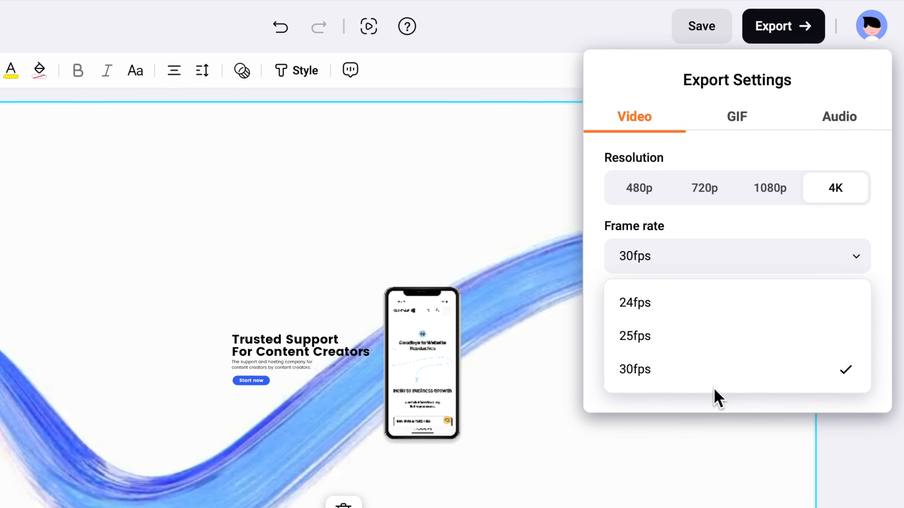
left_click(777, 313)
left_click(806, 322)
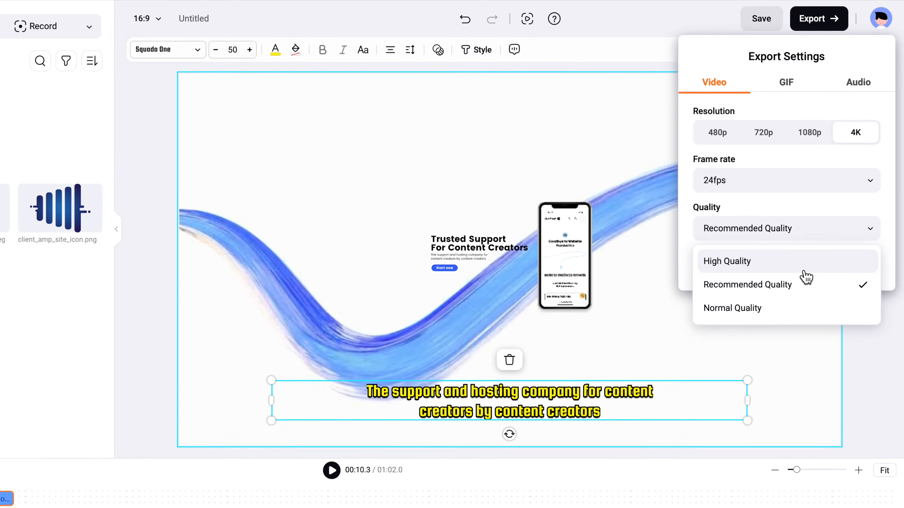
left_click(805, 283)
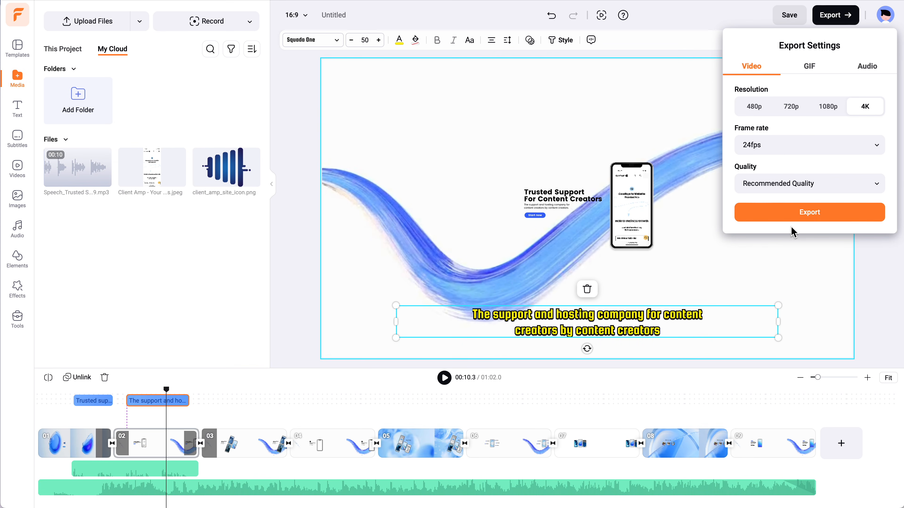
Cancel the 4K export, set the export resolution to 1080p, and close the export settings
left_click(801, 265)
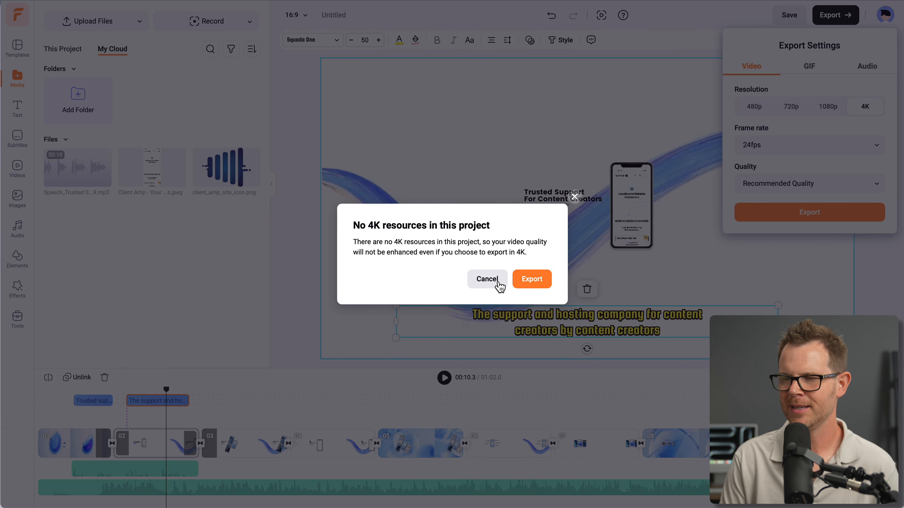
left_click(499, 284)
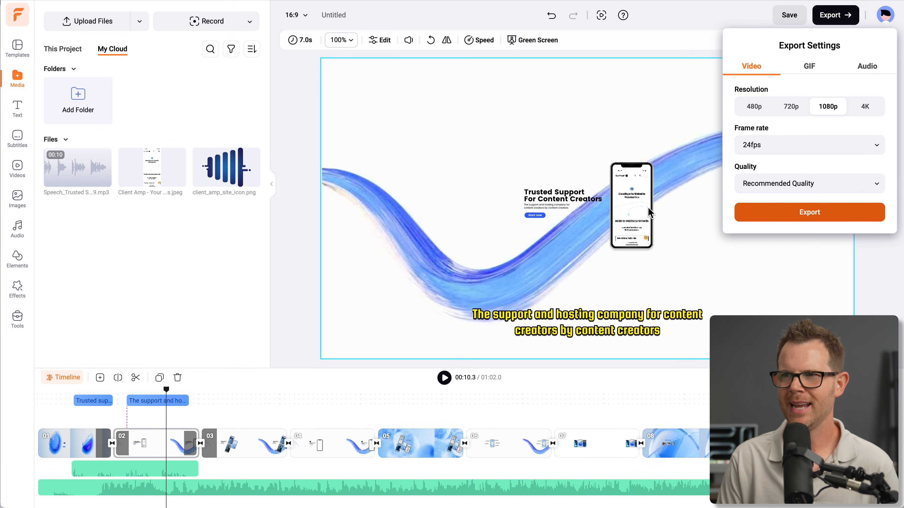
left_click(492, 173)
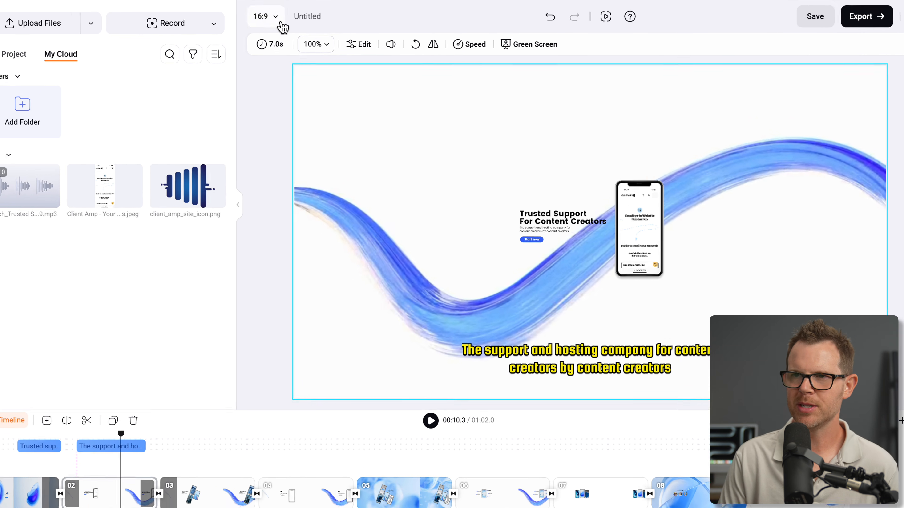
Change the project's aspect ratio to 1:1, and switch it again to 9:16
left_click(296, 15)
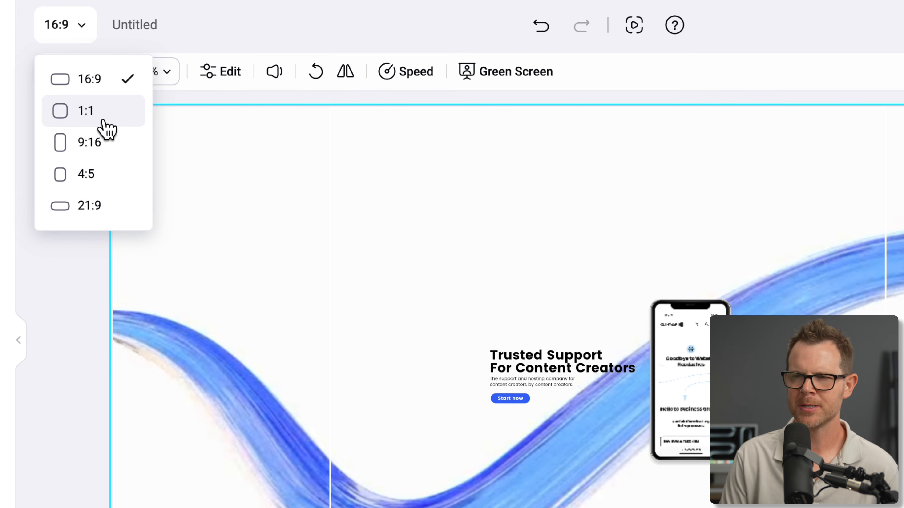
left_click(107, 121)
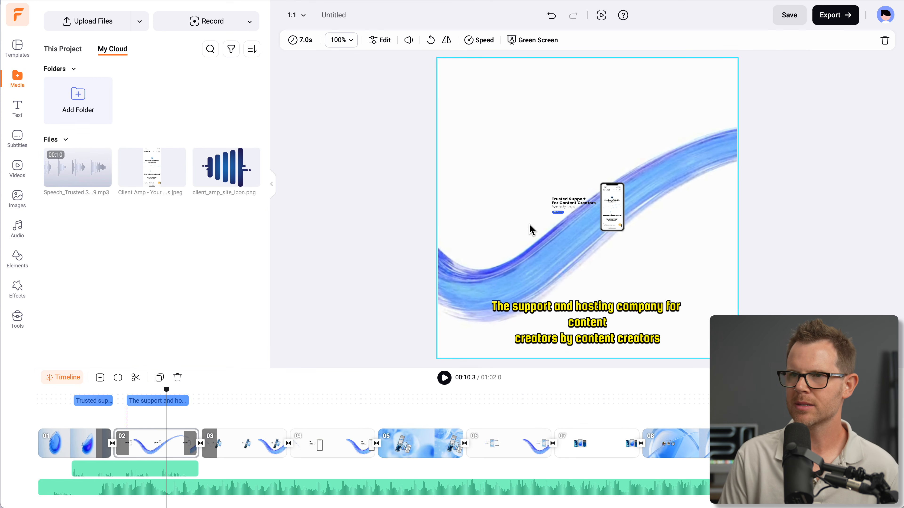
left_click(304, 17)
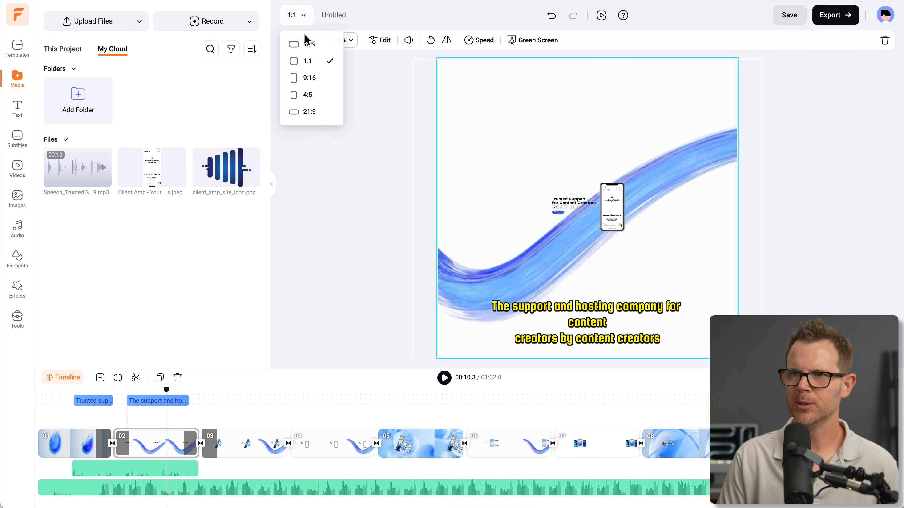
left_click(316, 84)
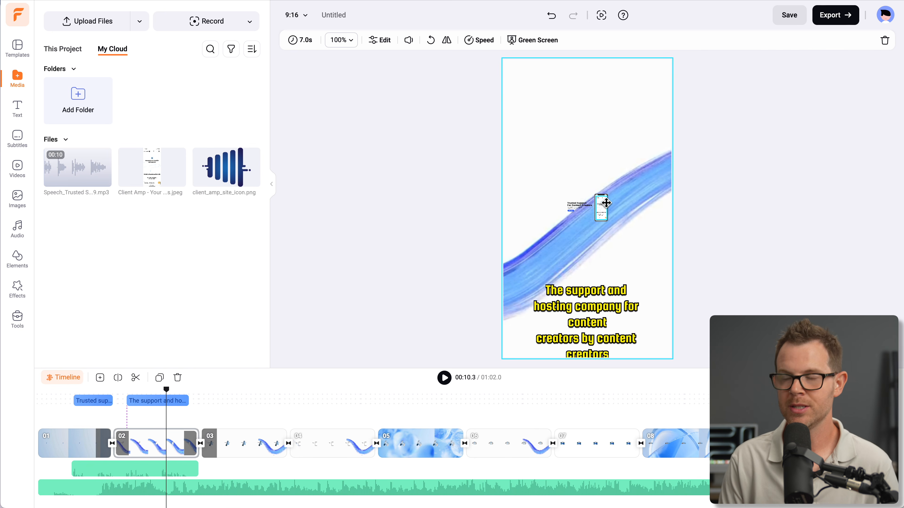
Enlarge the phone frame and the website screenshot inside it on the 9:16 canvas of scene 02
left_click(605, 202)
left_click_drag(616, 227, 686, 273)
left_click(604, 218)
left_click_drag(605, 219, 630, 273)
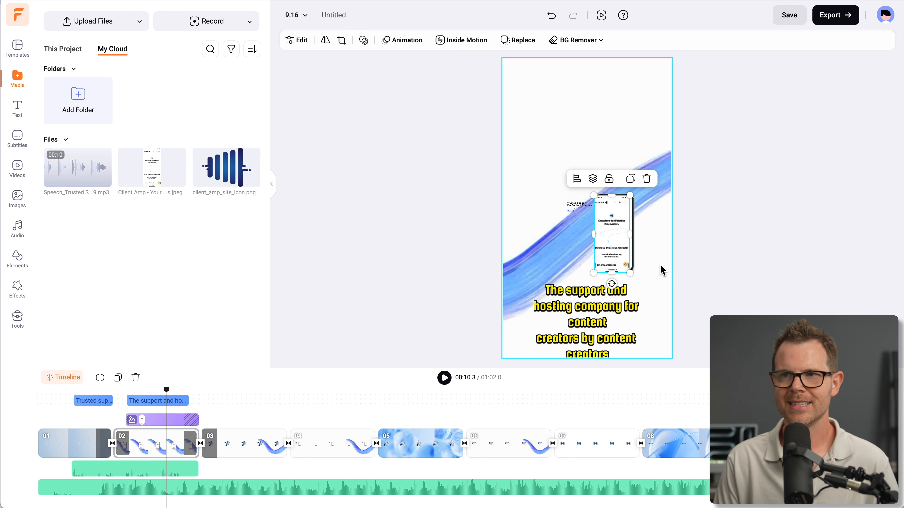
Set the aspect ratio to 16:9, and undo the ratio changes and phone resizing to recover the original scene layout
left_click(293, 14)
left_click(307, 42)
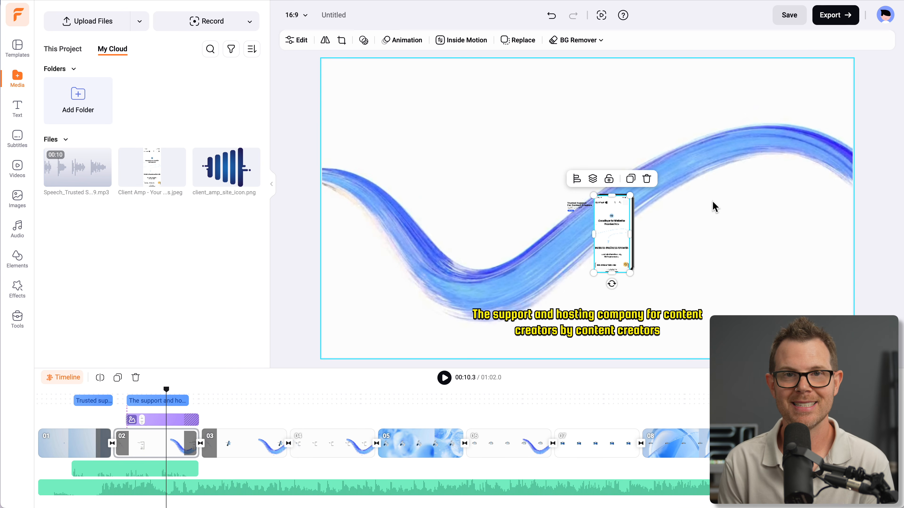
left_click(554, 17)
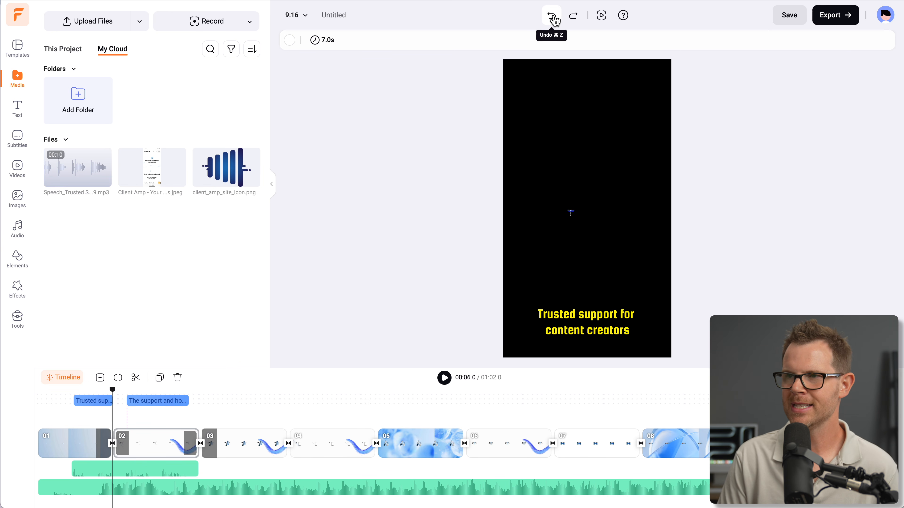
left_click(555, 21)
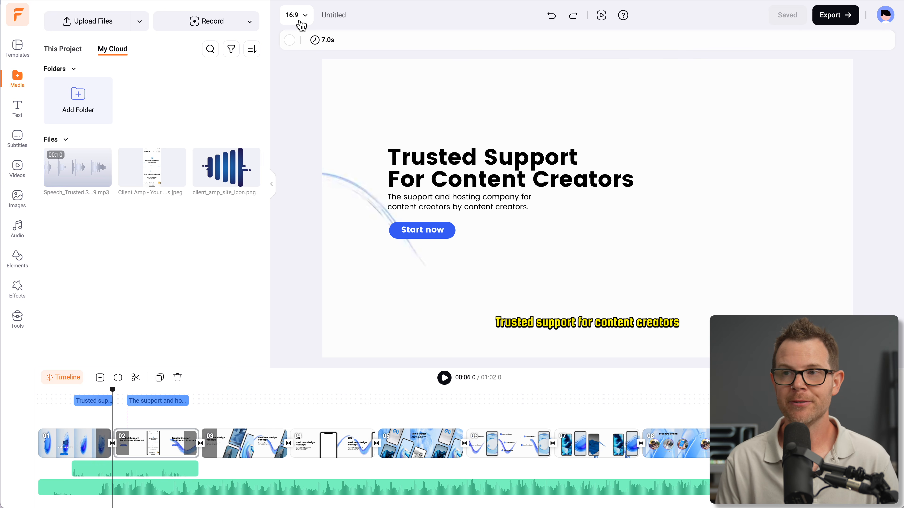
left_click(306, 18)
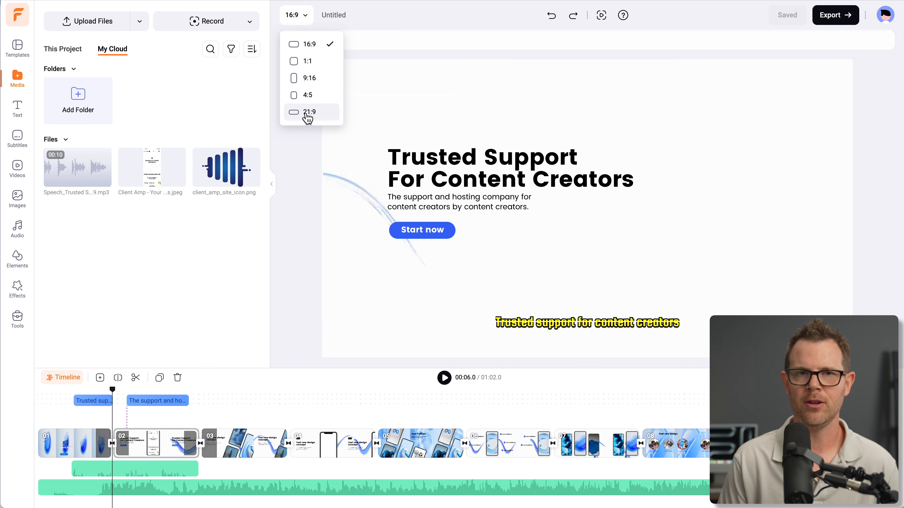
Export the video at 1080p, 24fps and Recommended Quality, and turn on a public share link with downloading enabled
left_click(836, 16)
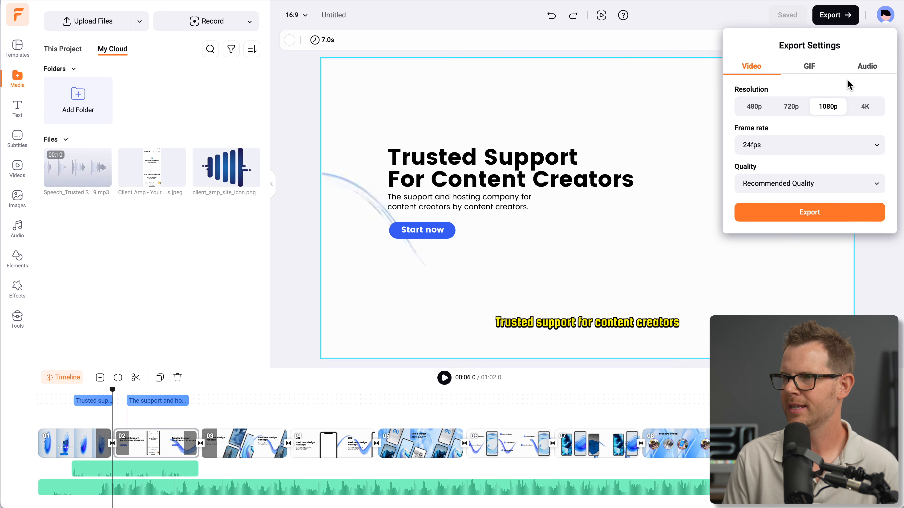
left_click(822, 213)
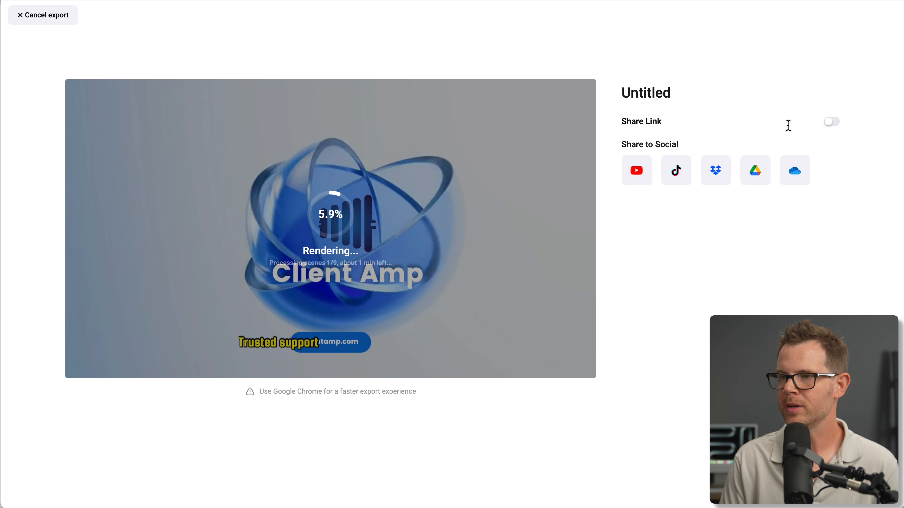
left_click(832, 122)
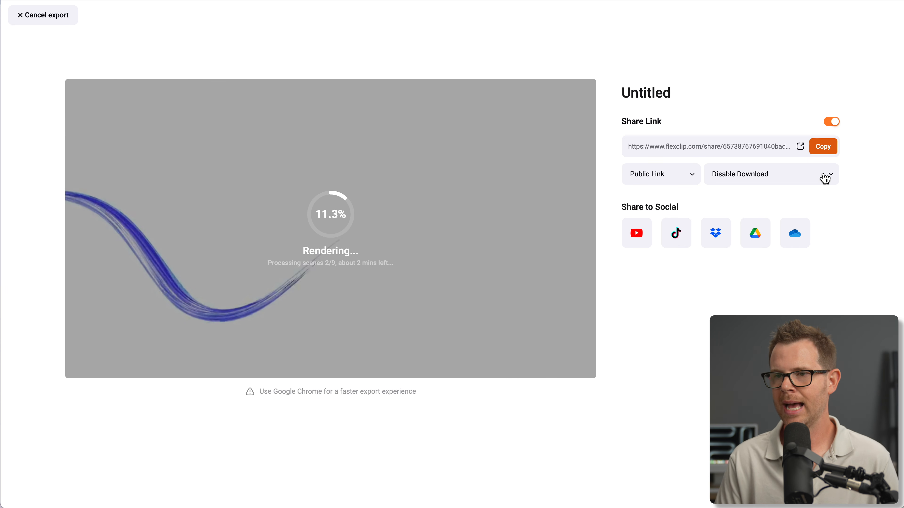
left_click(826, 180)
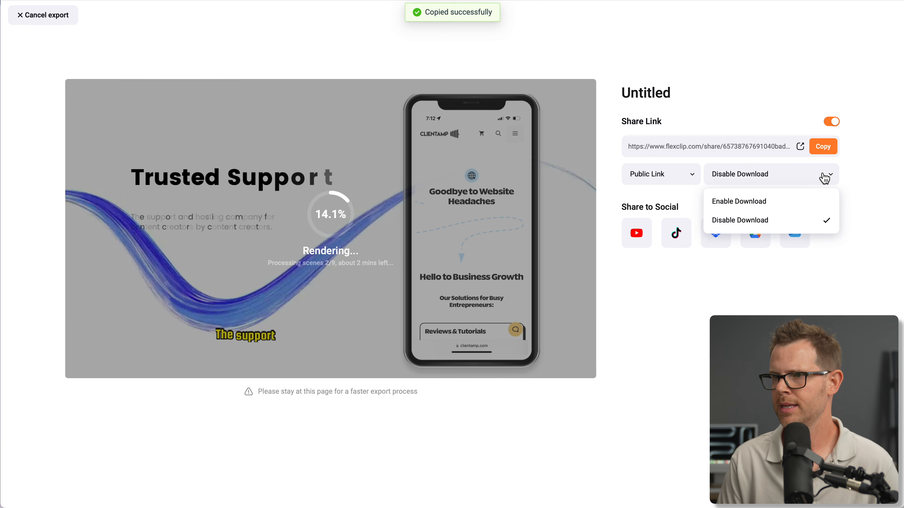
left_click(780, 202)
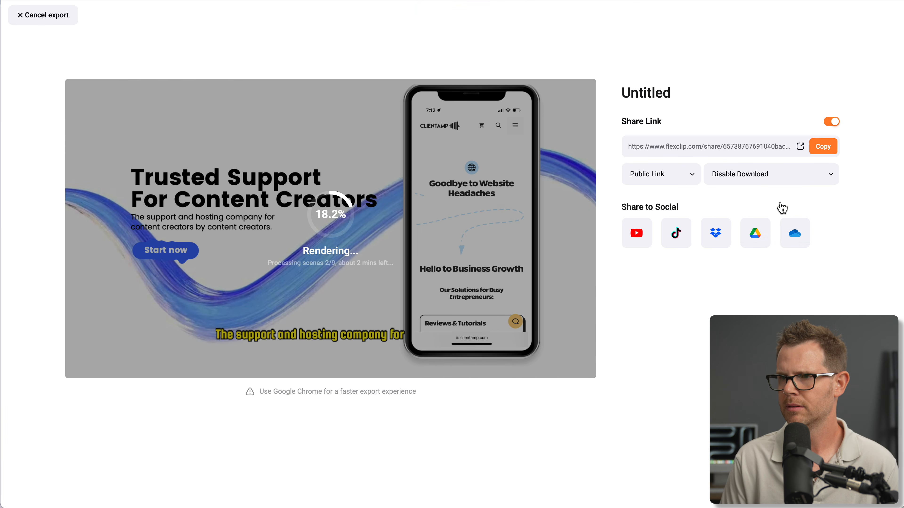
left_click(653, 175)
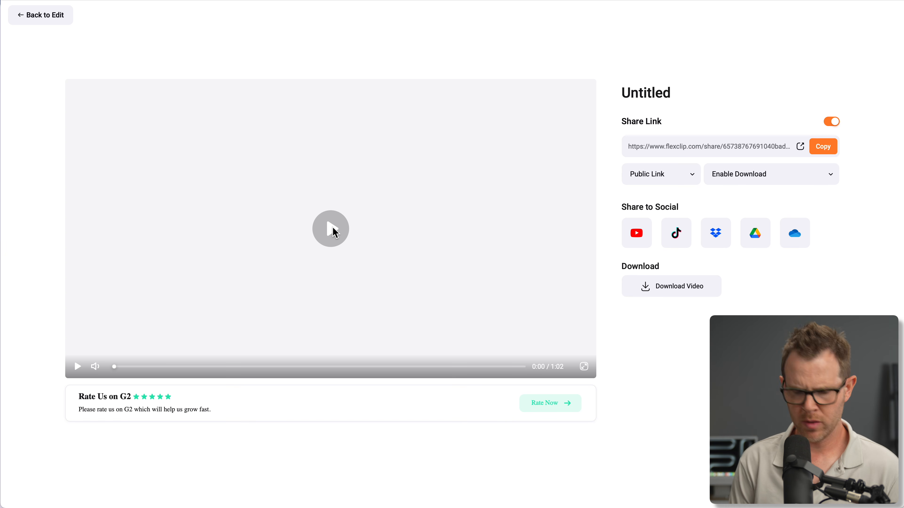
View the shared video page in a private browser window, check its sharing and link options, and dismiss the Google sign-in prompt
key("super+shift+n")
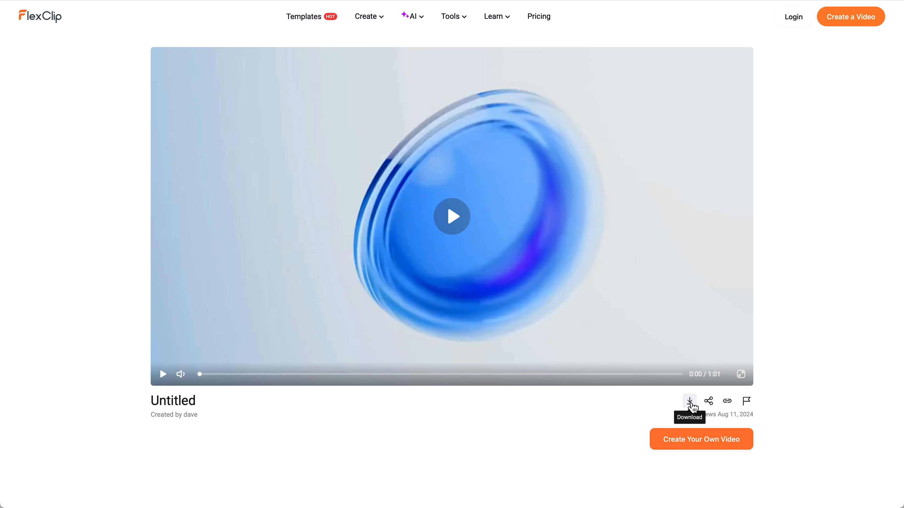
left_click(708, 401)
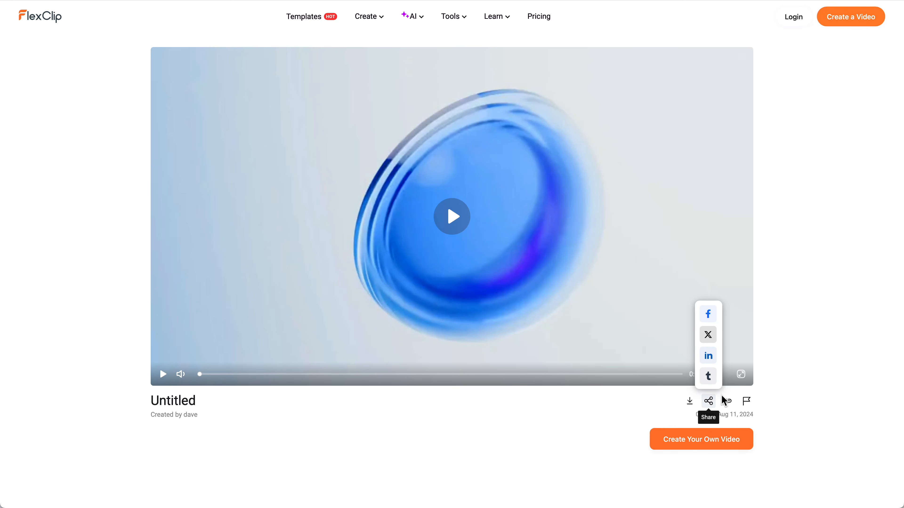
left_click(727, 401)
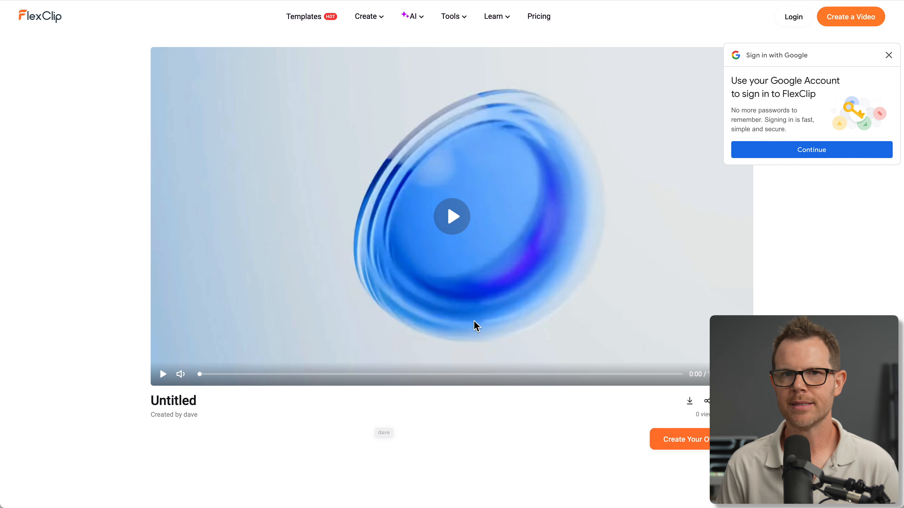
left_click(889, 55)
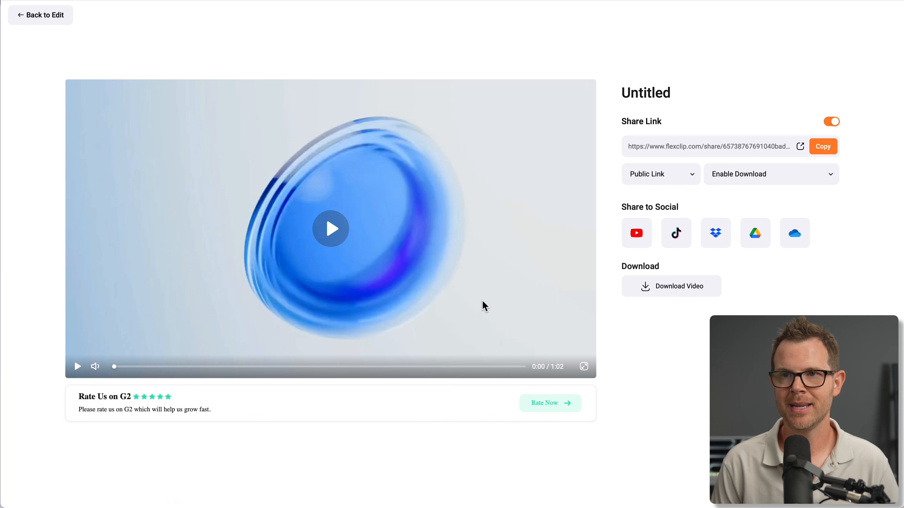
Leave the exported video and create a new blank 16:9 project without importing any media
left_click(71, 15)
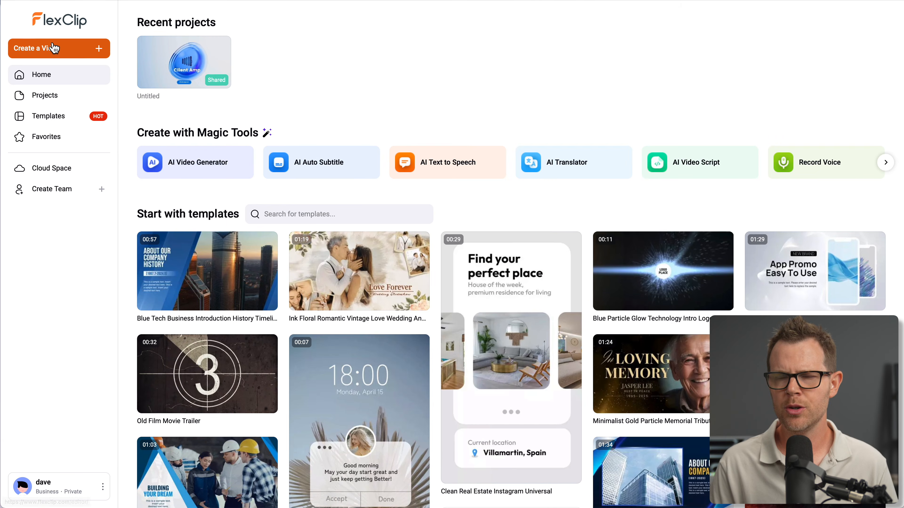
mouse_move(59, 52)
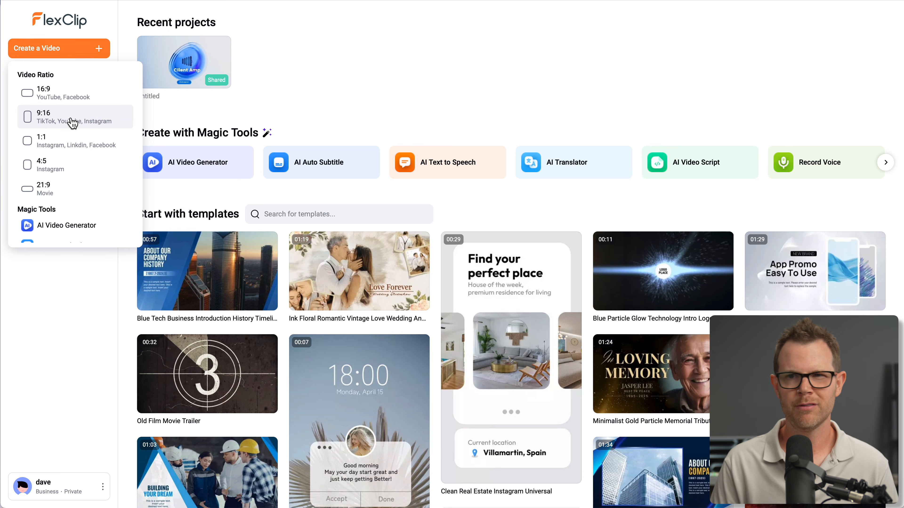
left_click(75, 99)
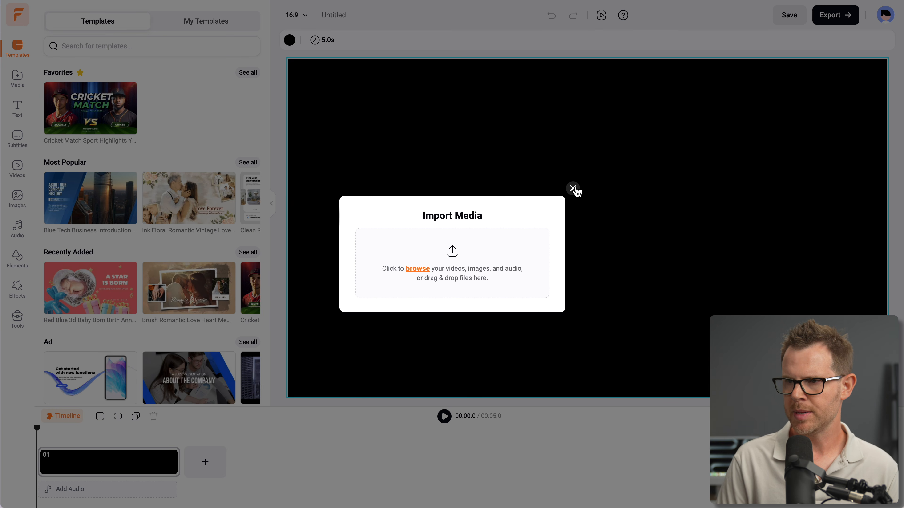
left_click(572, 189)
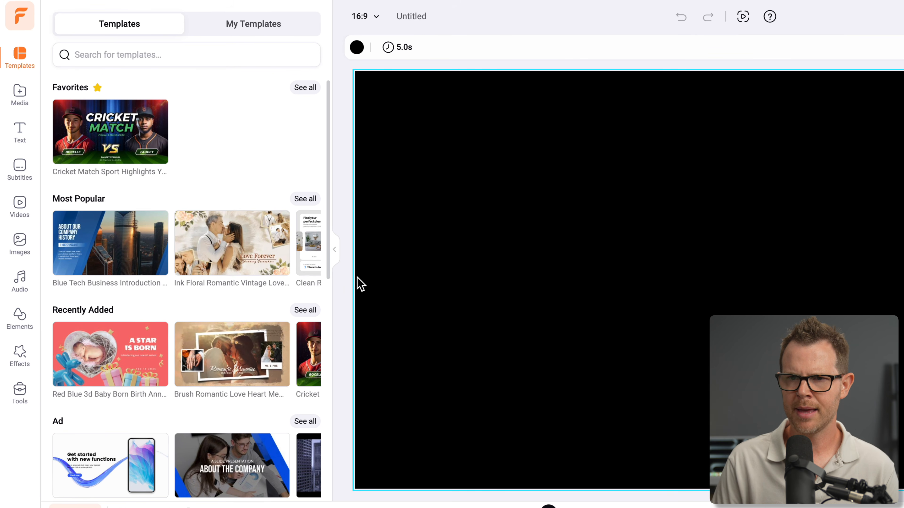
Find stock videos with the suggested search "birthday" and add the 29-second clip of the boy with the cake as scene 01
left_click(18, 208)
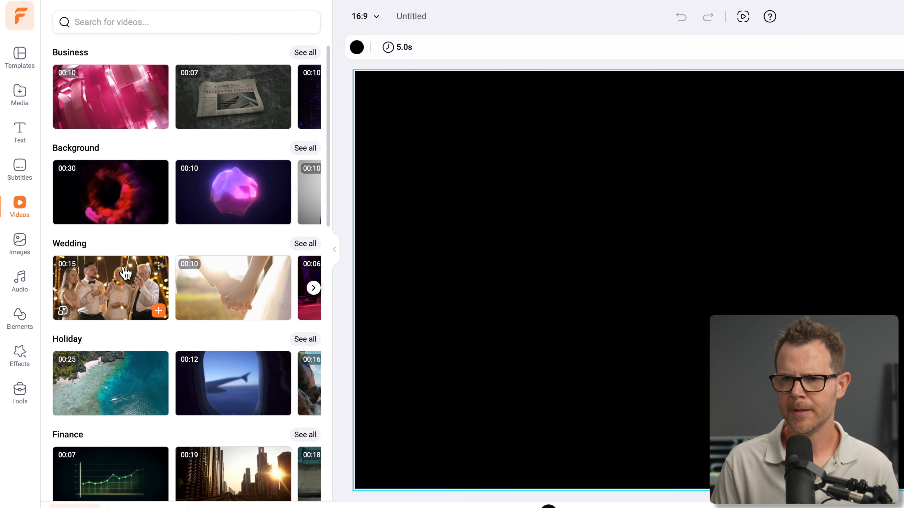
left_click(187, 24)
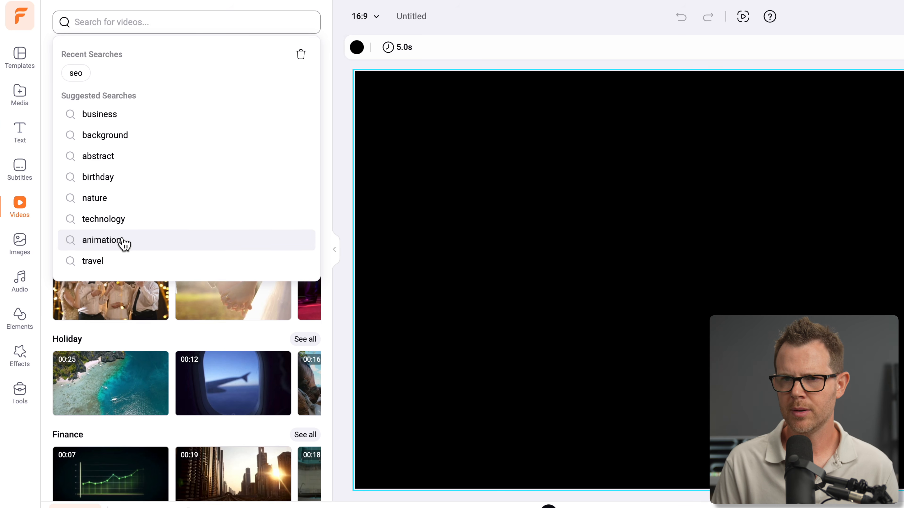
left_click(124, 181)
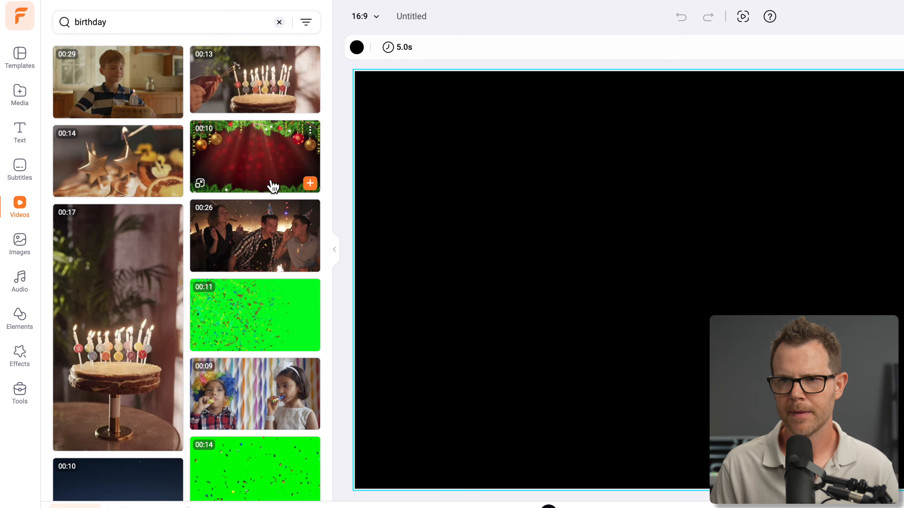
left_click(128, 68)
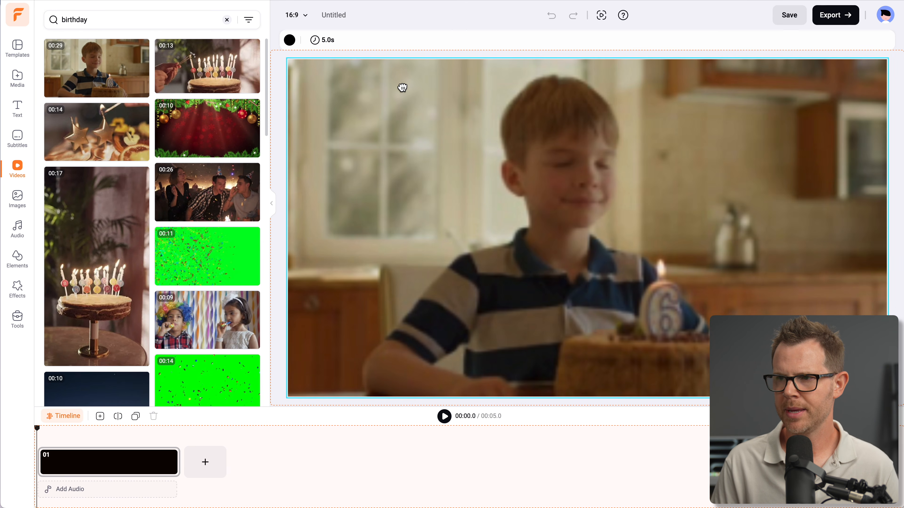
mouse_move(402, 87)
left_mouse_down()
mouse_move(451, 230)
mouse_move(421, 141)
mouse_move(416, 84)
left_mouse_up()
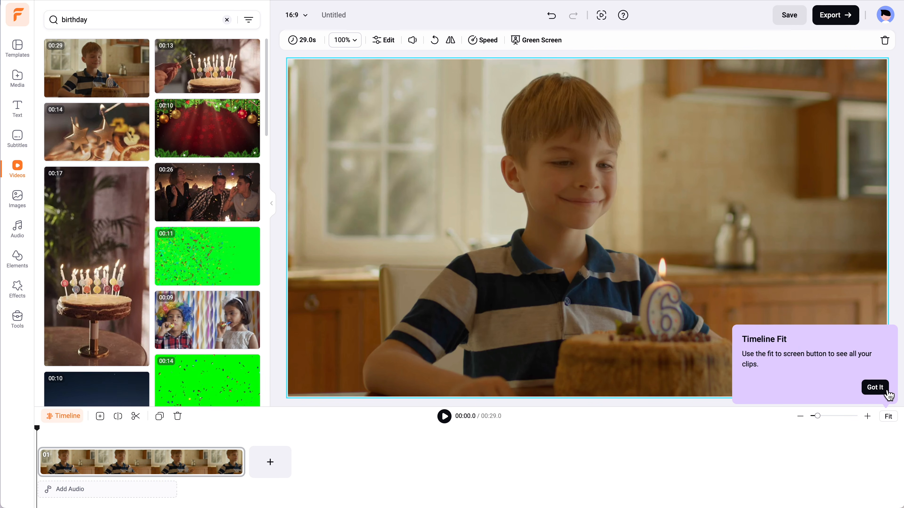
Dismiss the timeline tip, fit the birthday clip to the timeline width, and play it from the start
left_click(877, 393)
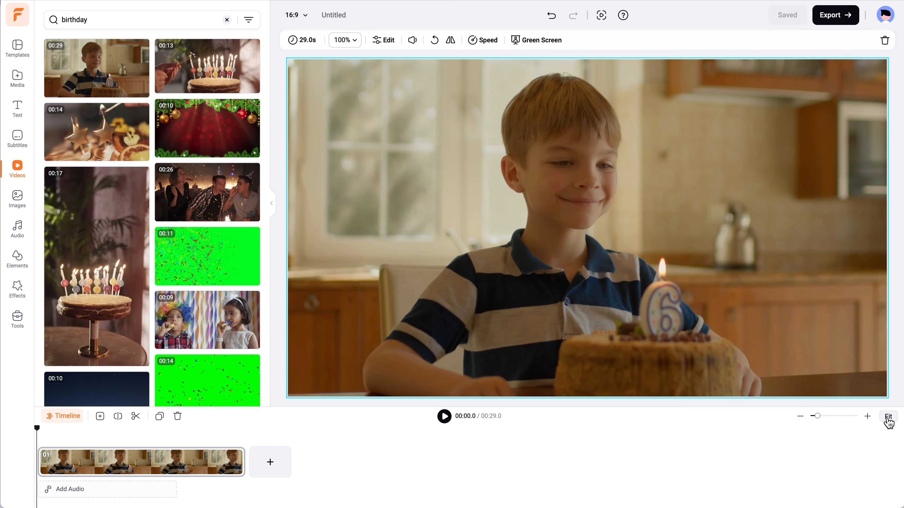
left_click(888, 416)
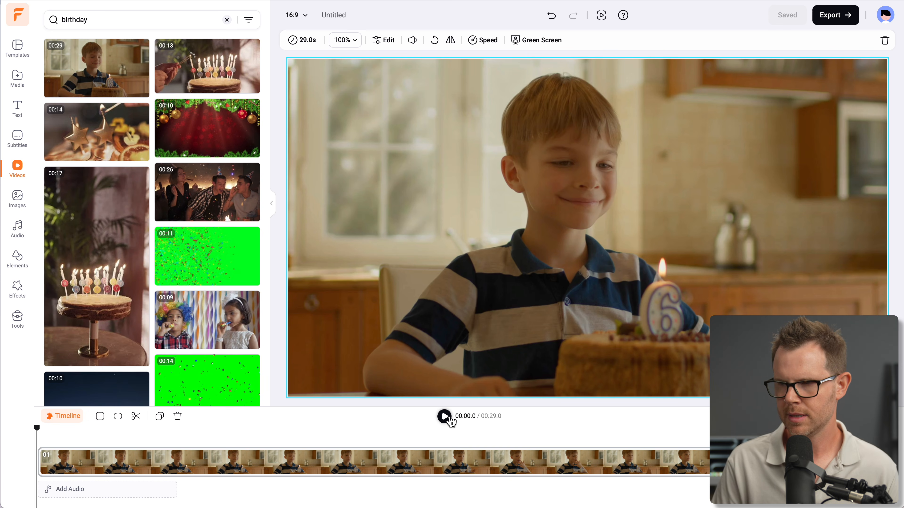
left_click(444, 416)
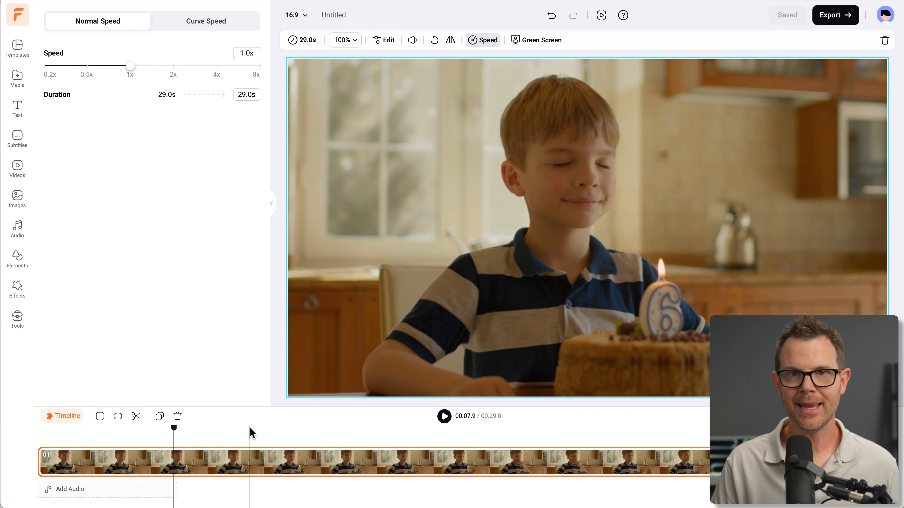
Set the birthday clip's normal playback speed to 4x
left_click(487, 42)
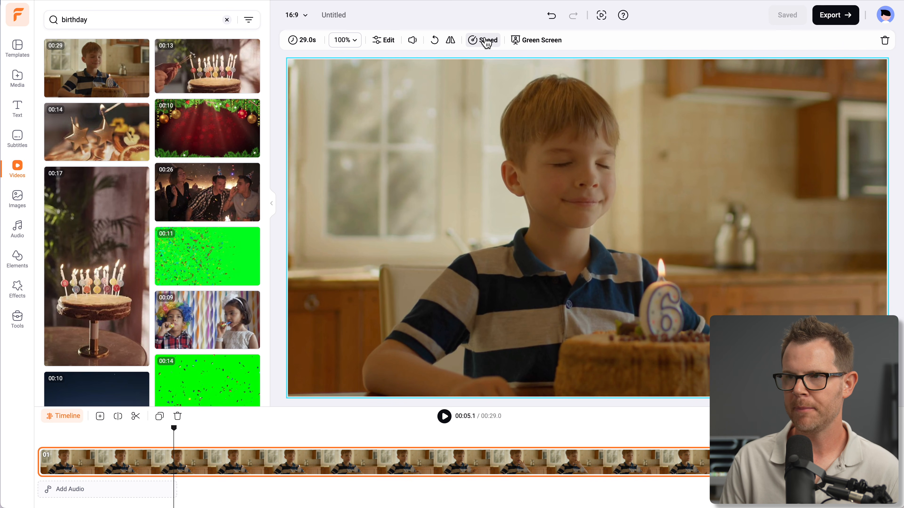
left_click(317, 462)
left_click(480, 42)
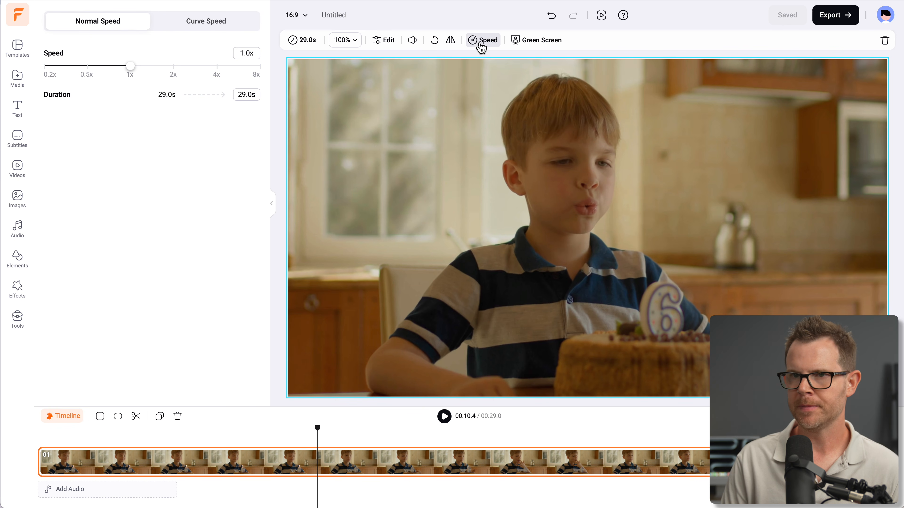
left_click_drag(130, 66, 215, 72)
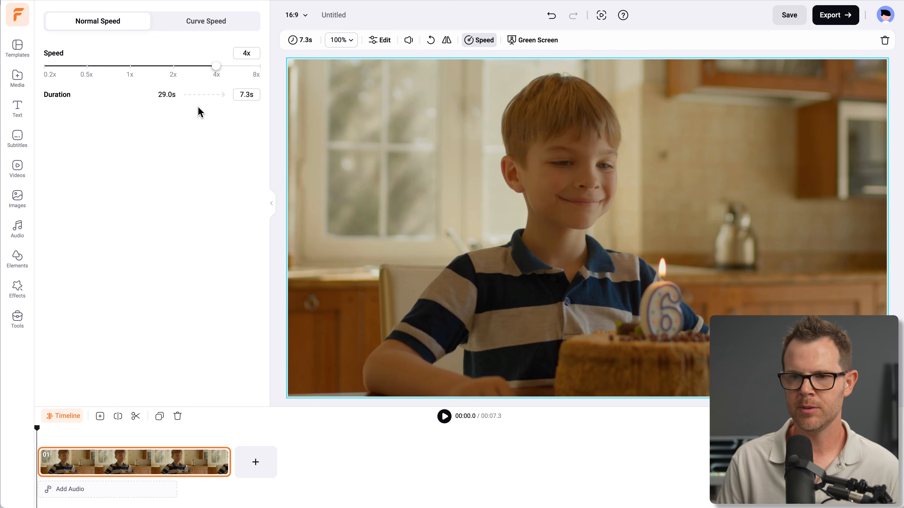
Play the sped-up birthday clip, and look at its curve speed presets and green screen options
left_click(445, 417)
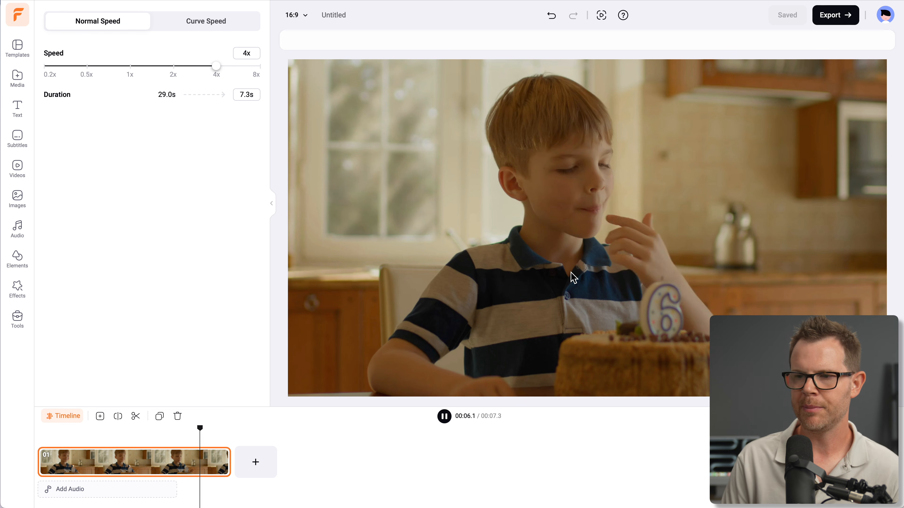
left_click(444, 416)
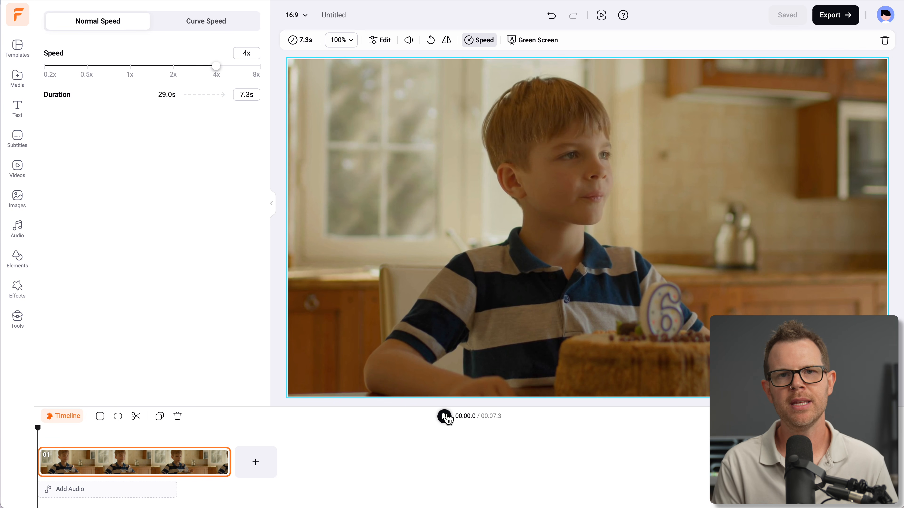
left_click(183, 25)
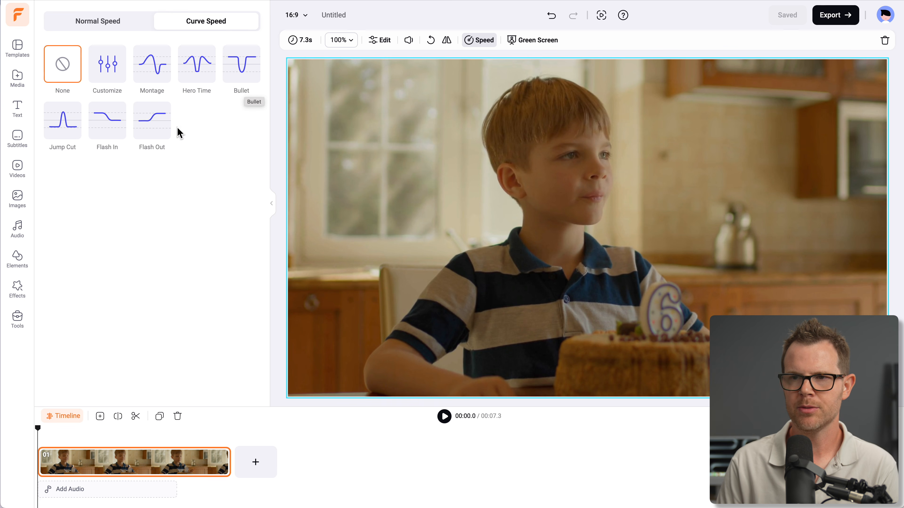
left_click(534, 46)
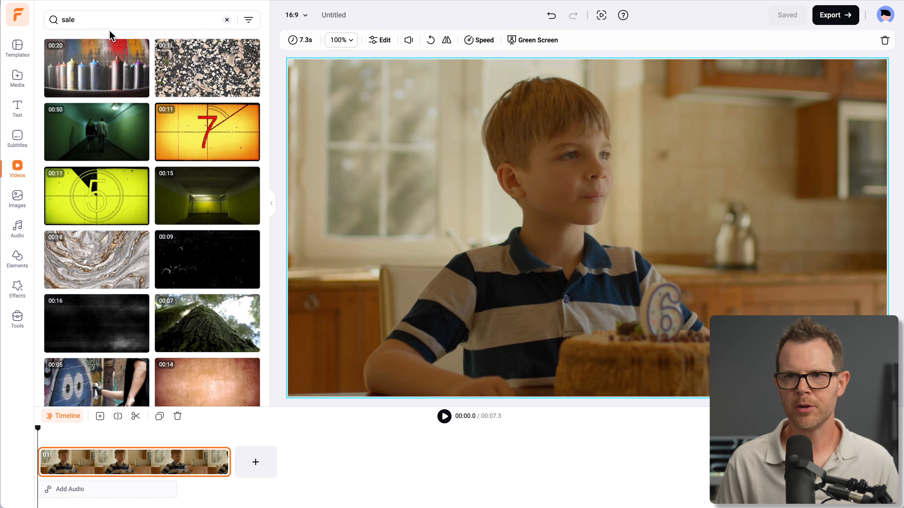
Add the 11-second orange film countdown clip from the "sale" stock results as scene 02 and play it
scroll(153, 306, "down", 10)
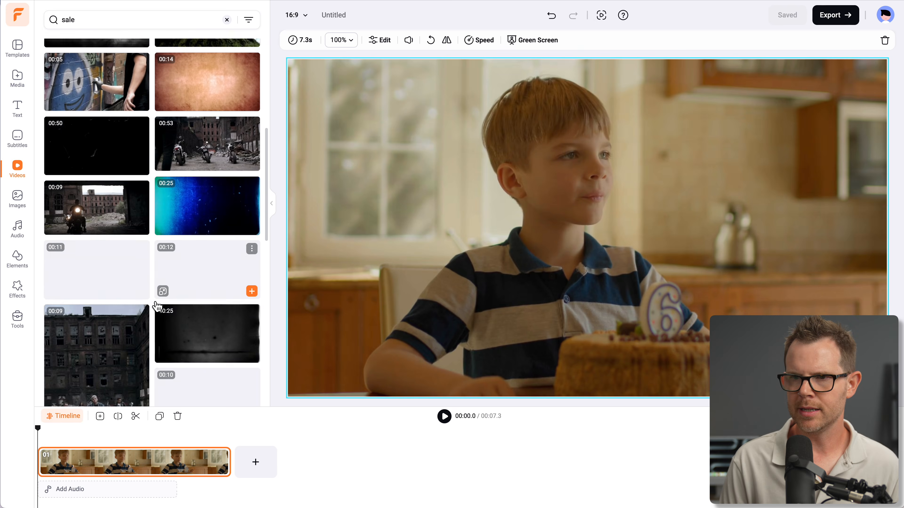
scroll(151, 323, "down", 10)
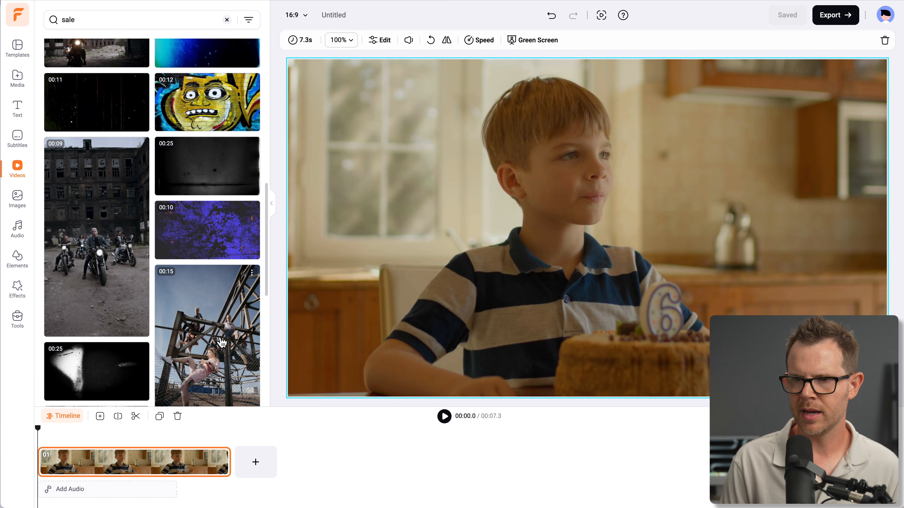
left_click_drag(216, 384, 264, 469)
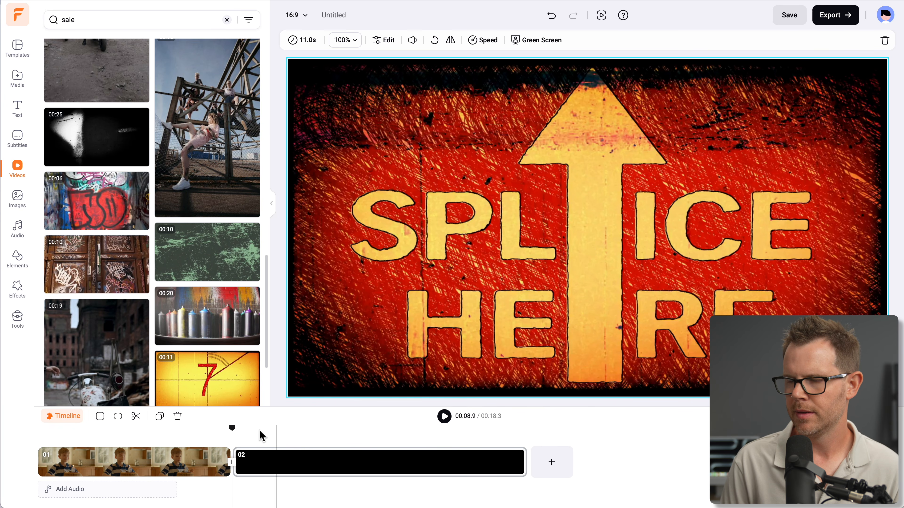
left_click(444, 417)
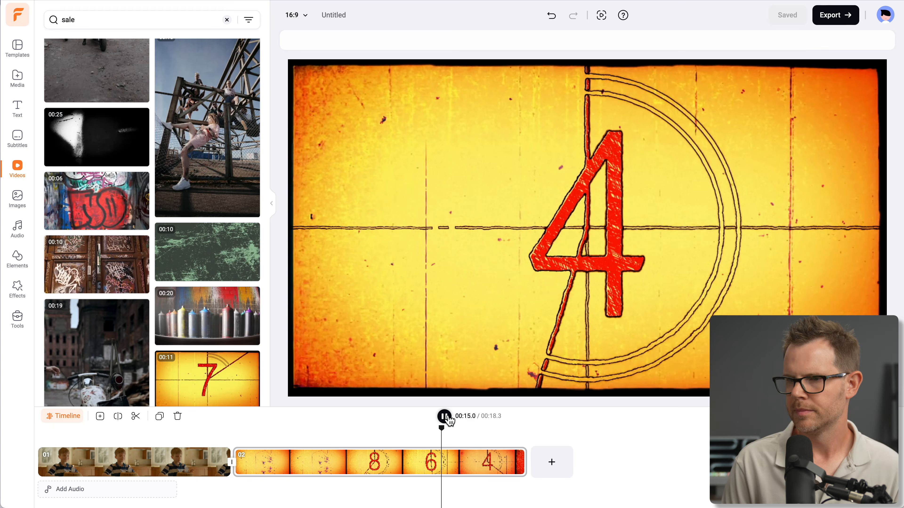
left_click(448, 420)
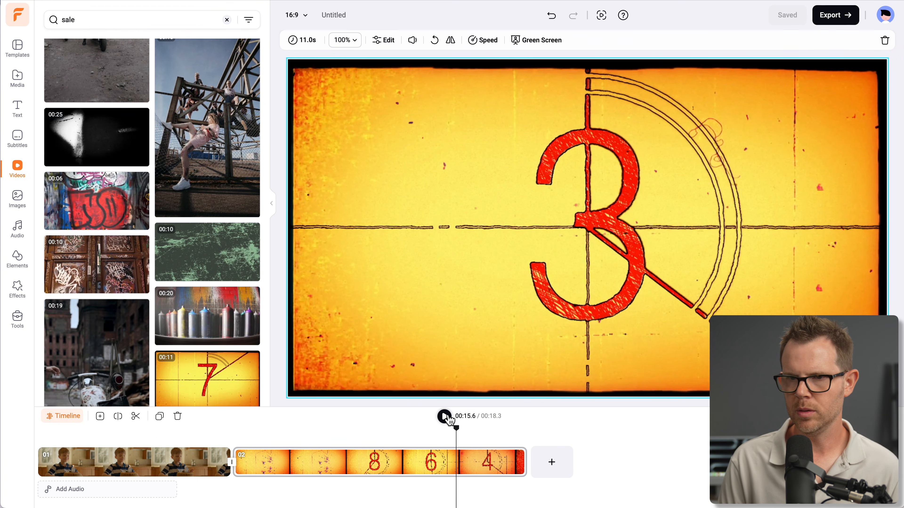
Search stock videos for "workout" and add the 16-second clip of the woman with the tire as scene 03
scroll(178, 323, "down", 7)
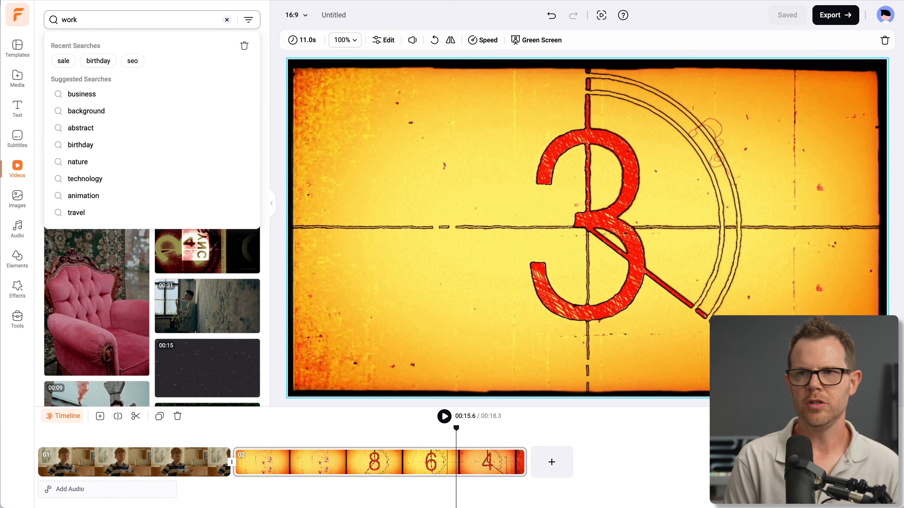
type("out")
key("Return")
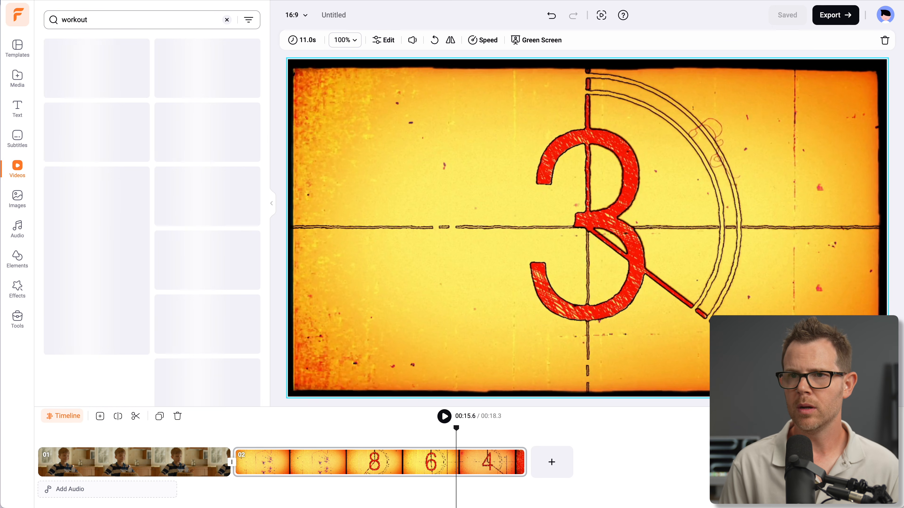
left_click_drag(220, 66, 565, 473)
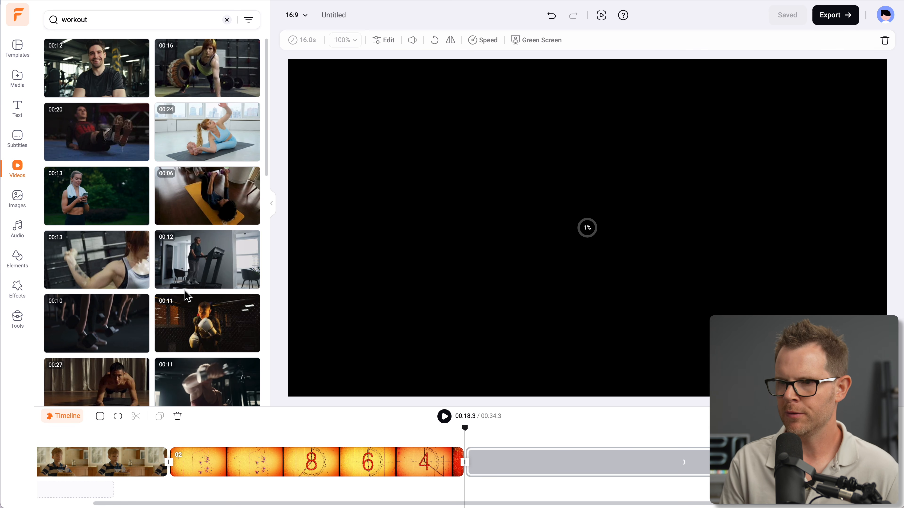
Browse more workout videos and scrub the playhead across the cut between scenes 02 and 03
scroll(159, 375, "down", 10)
scroll(165, 383, "down", 5)
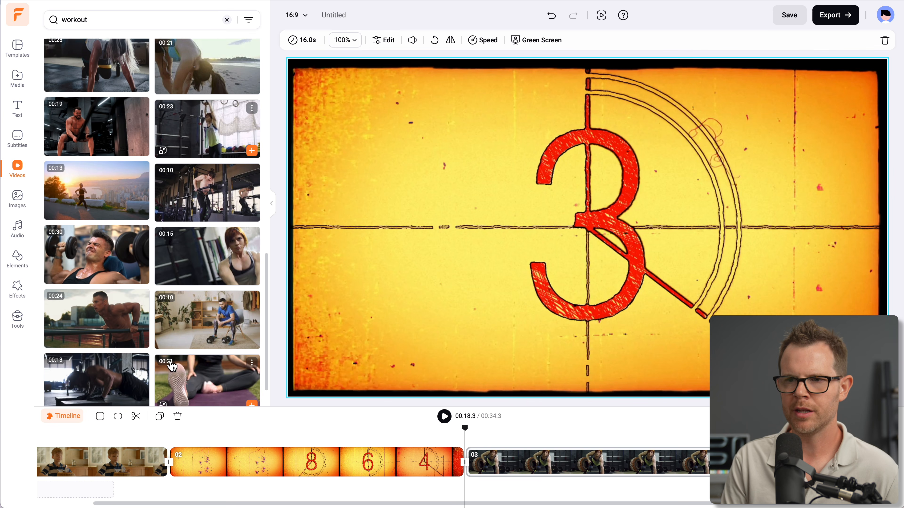
scroll(170, 366, "down", 1)
left_click(443, 416)
left_click(484, 481)
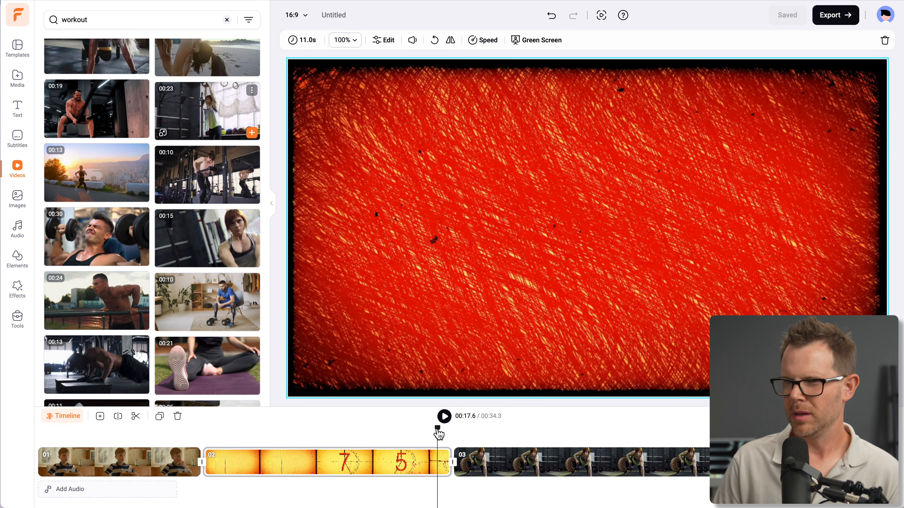
left_click_drag(439, 433, 464, 433)
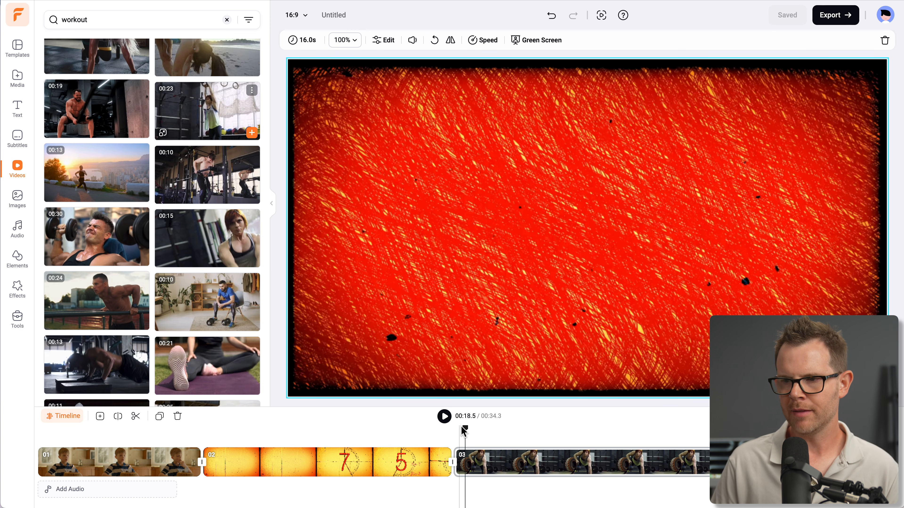
left_click_drag(463, 430, 449, 433)
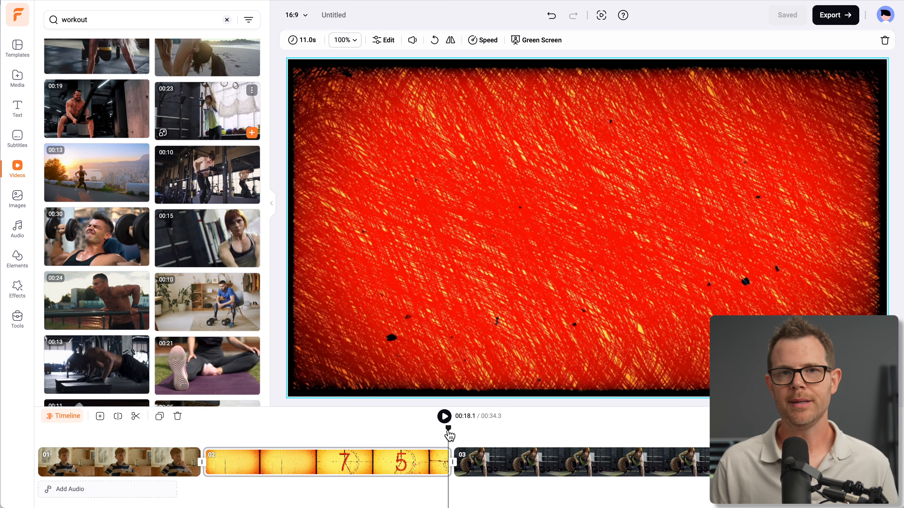
Check the preview at several points along the workout clip in scene 03
left_click_drag(449, 434, 575, 433)
left_click(651, 462)
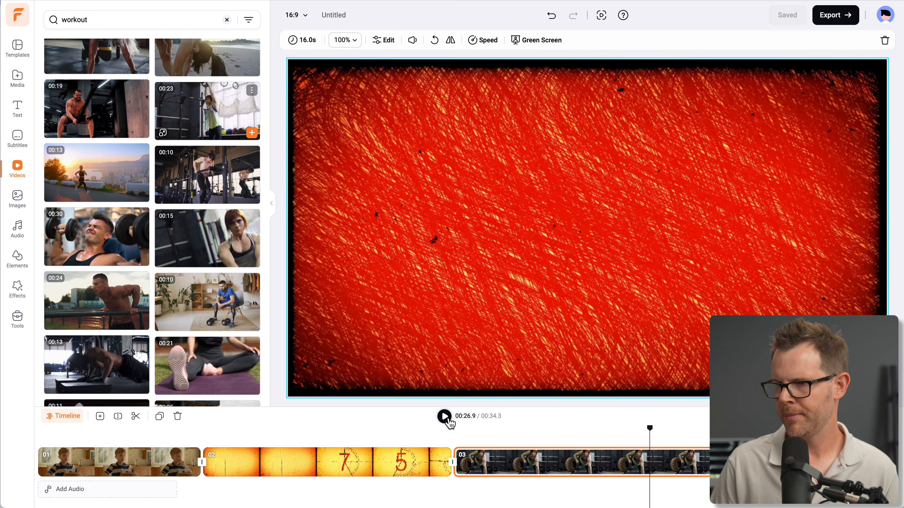
left_click(613, 463)
left_click(505, 466)
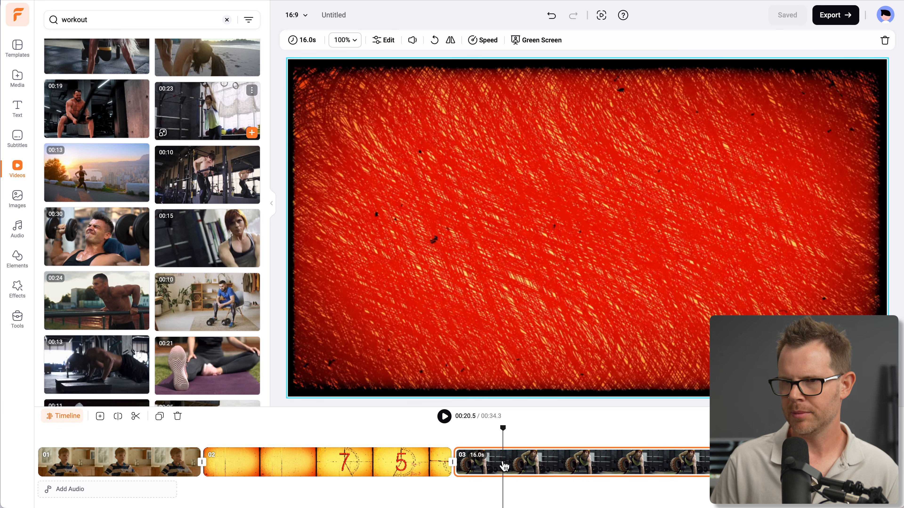
left_click(811, 463)
Preview several stock clips from the "workout" results without adding them
mouse_move(221, 239)
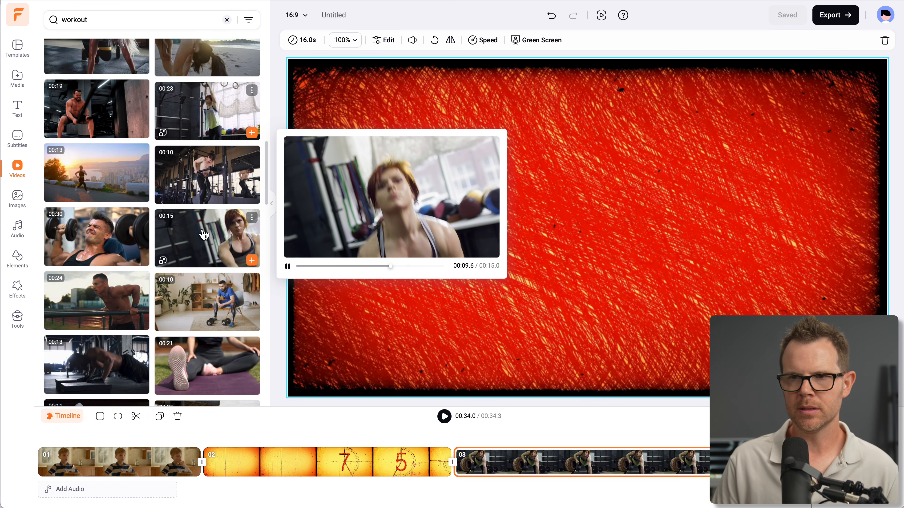
mouse_move(98, 234)
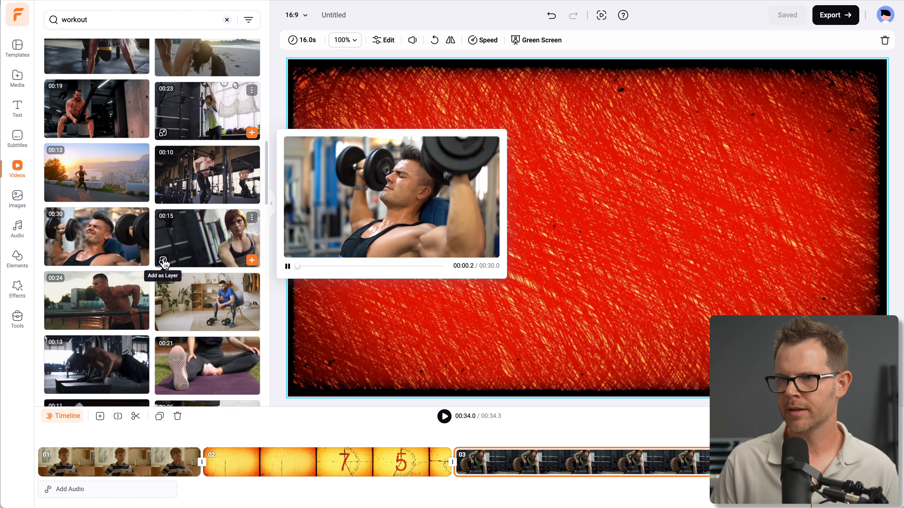
scroll(229, 257, "up", 3)
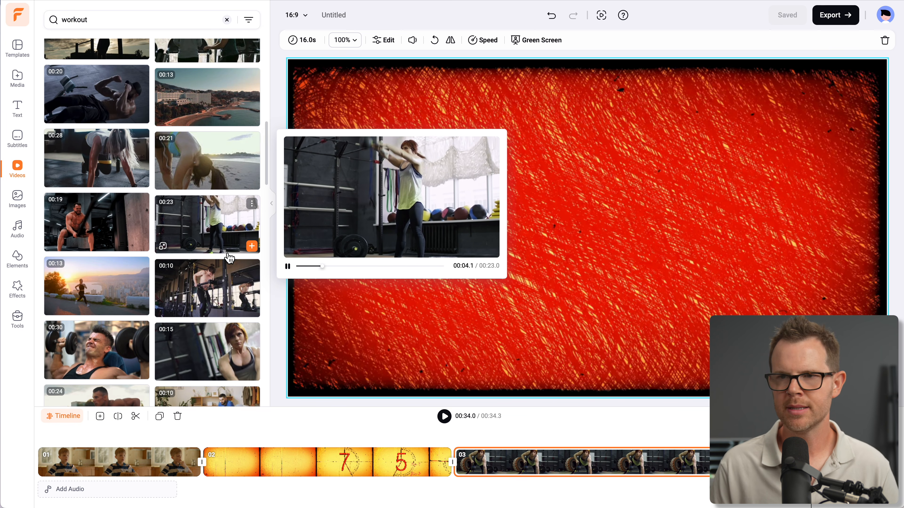
scroll(212, 156, "up", 5)
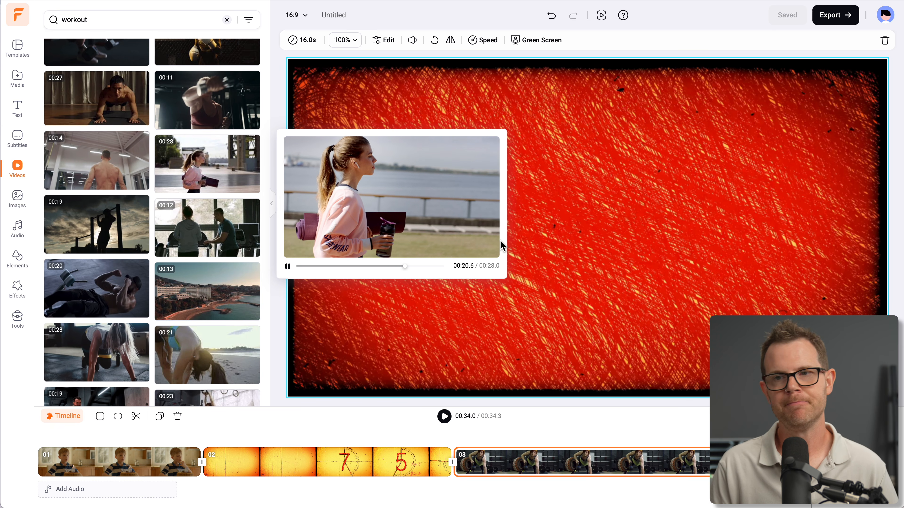
Start an AI Video Generator project and paste the introduction of the daily planner blog article into Article/URL To Video
left_click(16, 18)
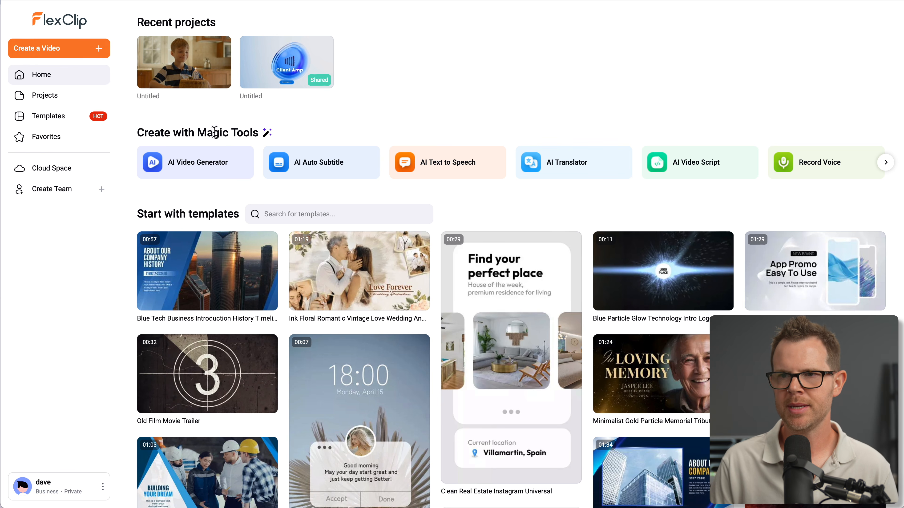
left_click(194, 174)
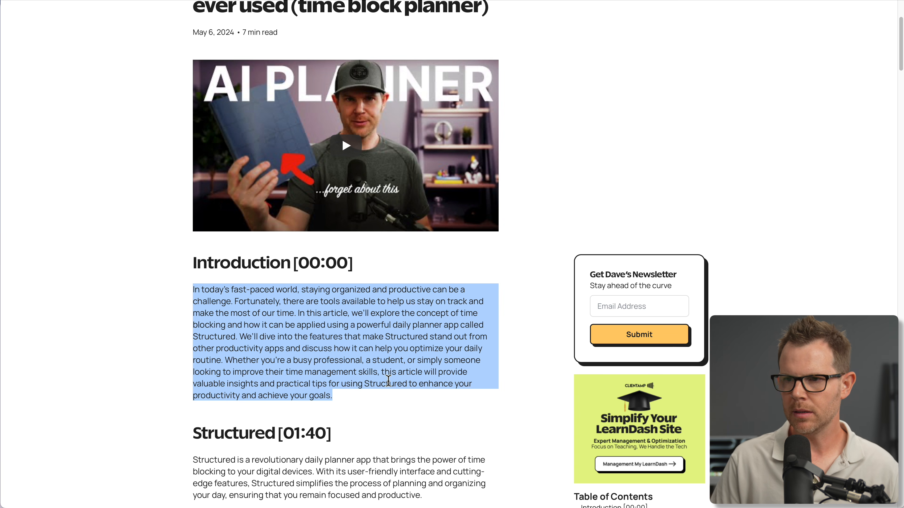
scroll(539, 234, "up", 4)
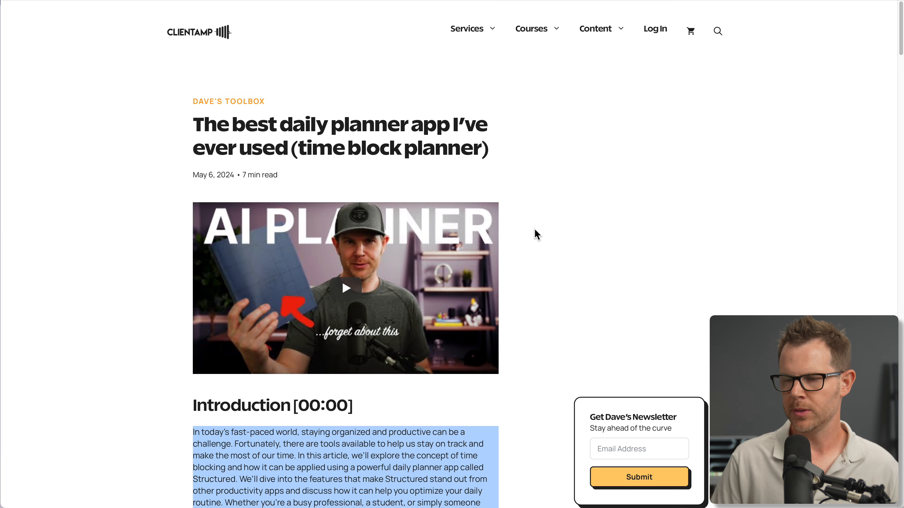
left_click(832, 0)
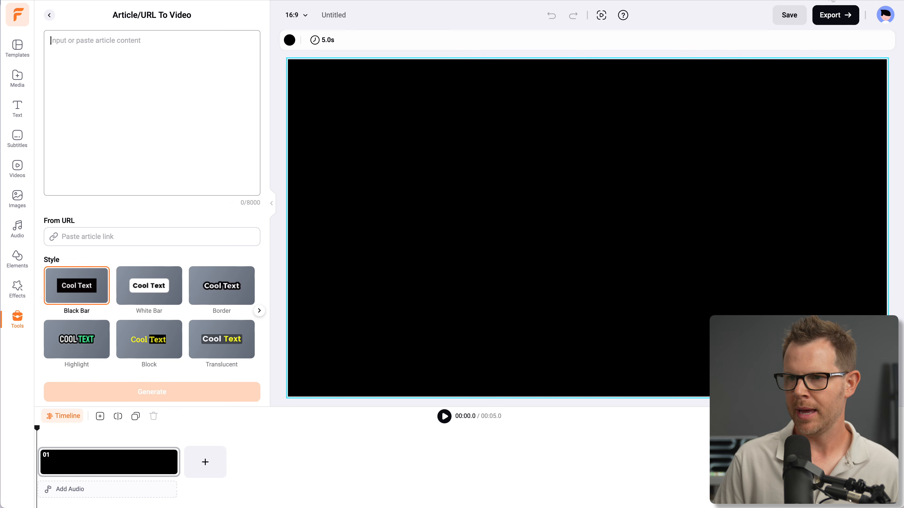
left_click(75, 111)
type("In today’s fast-paced world, staying organized and productive can be a challenge. Fortunately, there are tools available to help us stay on track and make the most of our time. In this article, we’ll explore the concept of time blocking and how it can be applied using a powerful daily planner app called Structured. We’ll dive into the features that make Structured stand out from other productivity apps and discuss how it can help you optimize your daily routine. Whether you’re a busy professional, a student, or simply someone looking to improve their time management skills, this article will provide valuable insights and practical tips for using Structured to enhance your productivity and achieve your goals.")
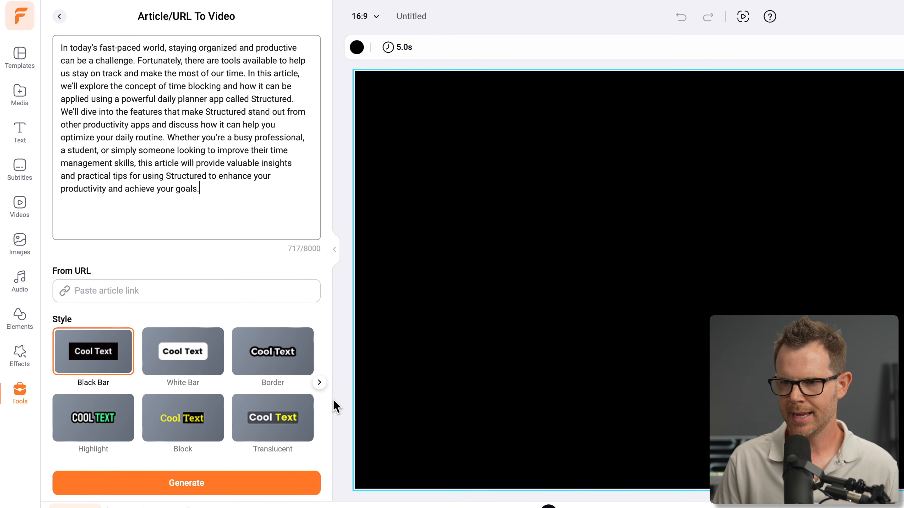
Look through the available text styles, choose Border, and generate the video from the pasted article
left_click(319, 383)
left_click(319, 383)
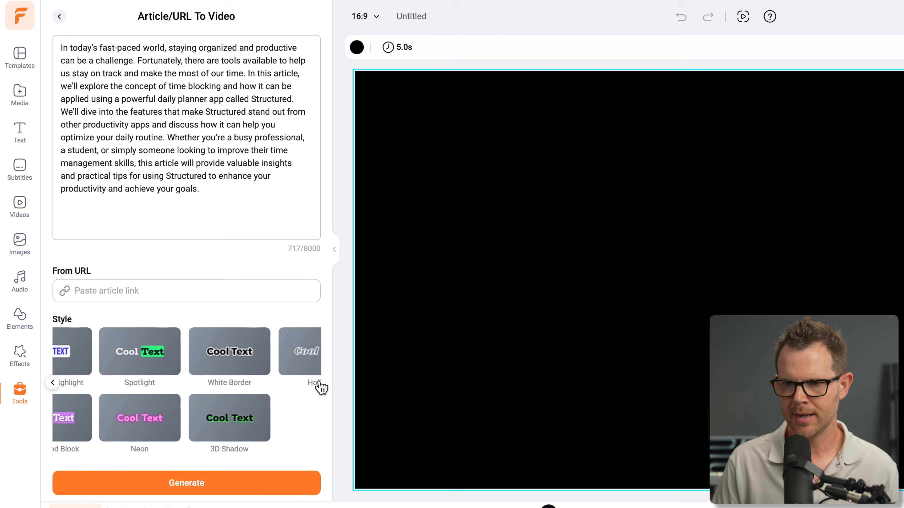
left_click(52, 383)
left_click(52, 383)
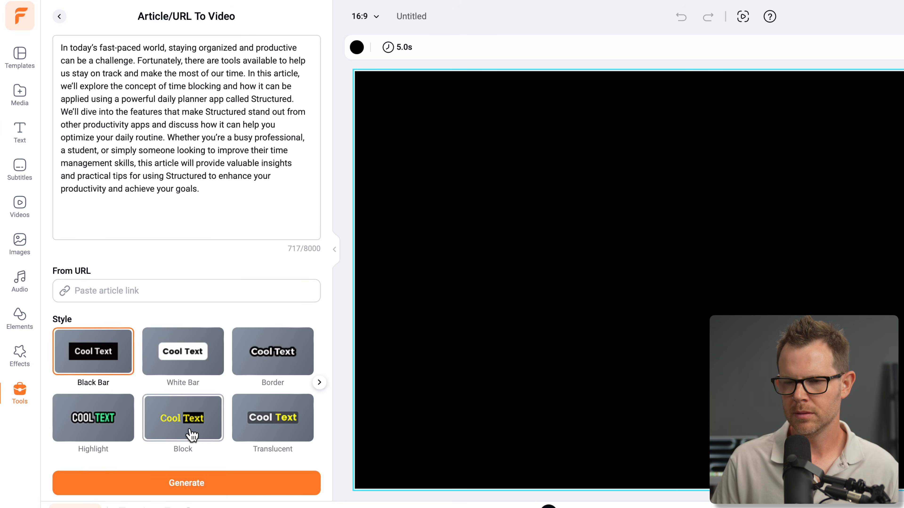
left_click(286, 370)
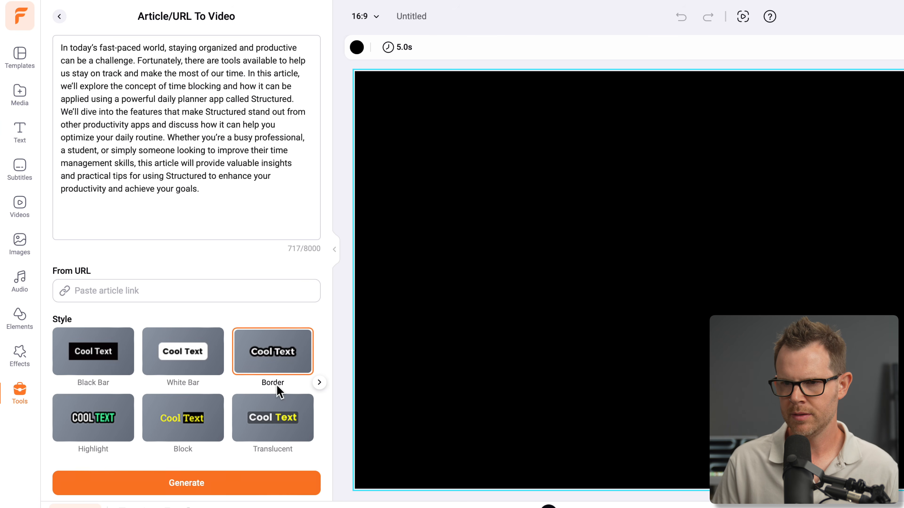
left_click(193, 484)
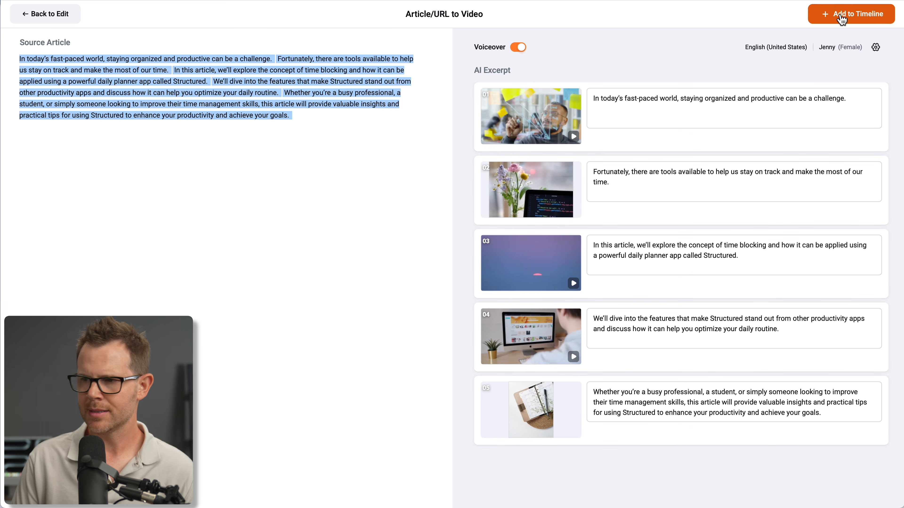
Add the generated scenes to the timeline with Replace all, select the first subtitle, and play the video
left_click(842, 18)
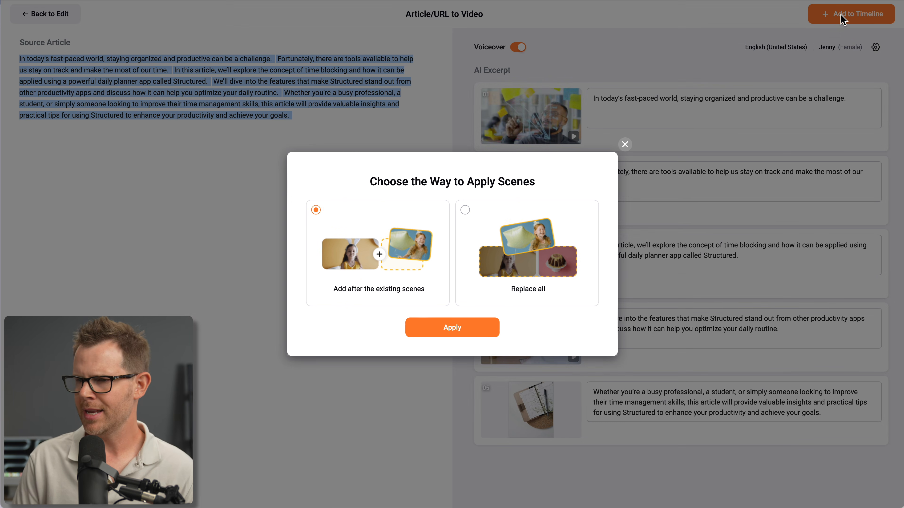
left_click(508, 253)
left_click(459, 327)
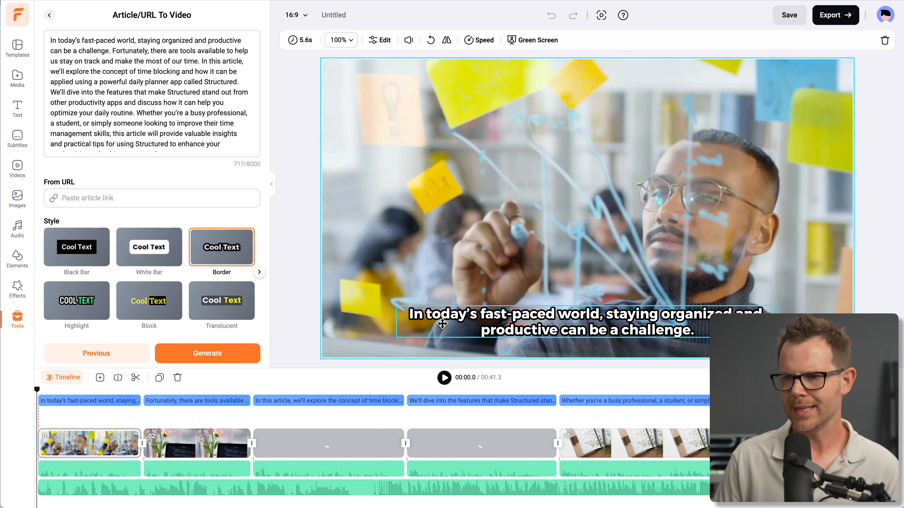
left_click(610, 314)
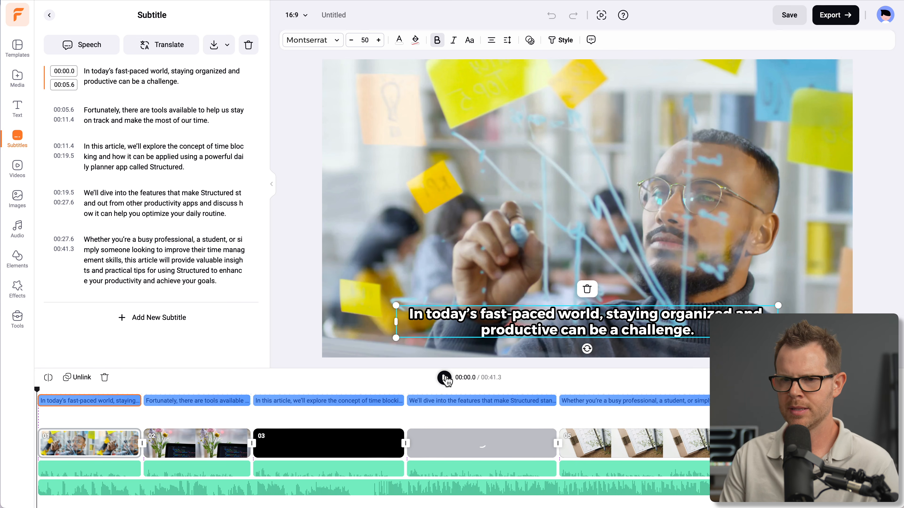
left_click(445, 378)
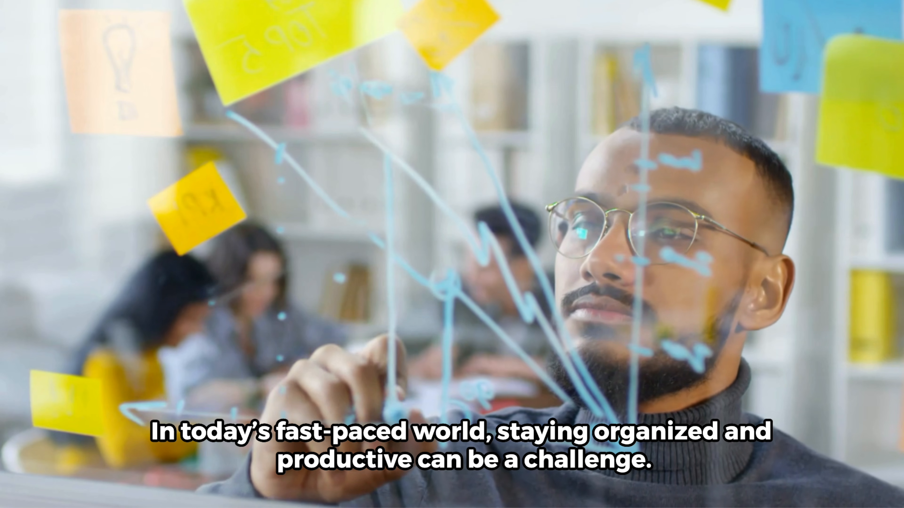